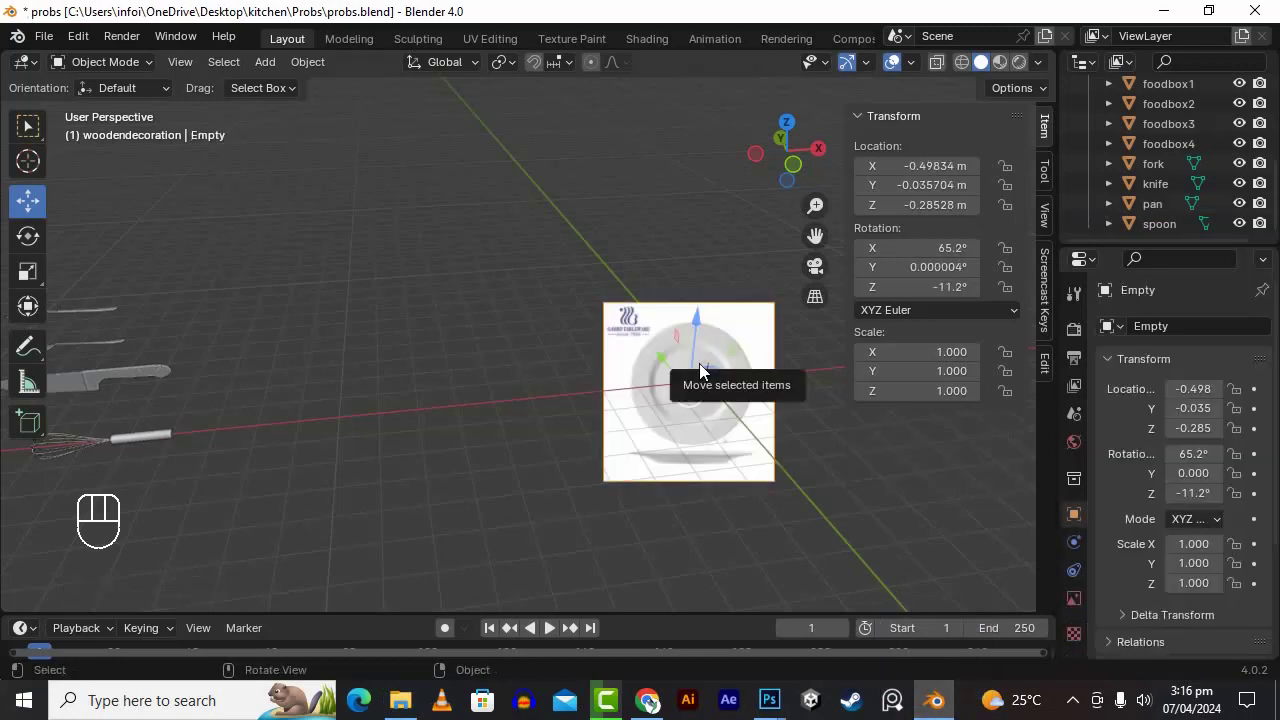
# - Clear the plate reference image's rotation and location, then rotate it 90° about the X axis
pyautogui.hotkey('alt', 'r')
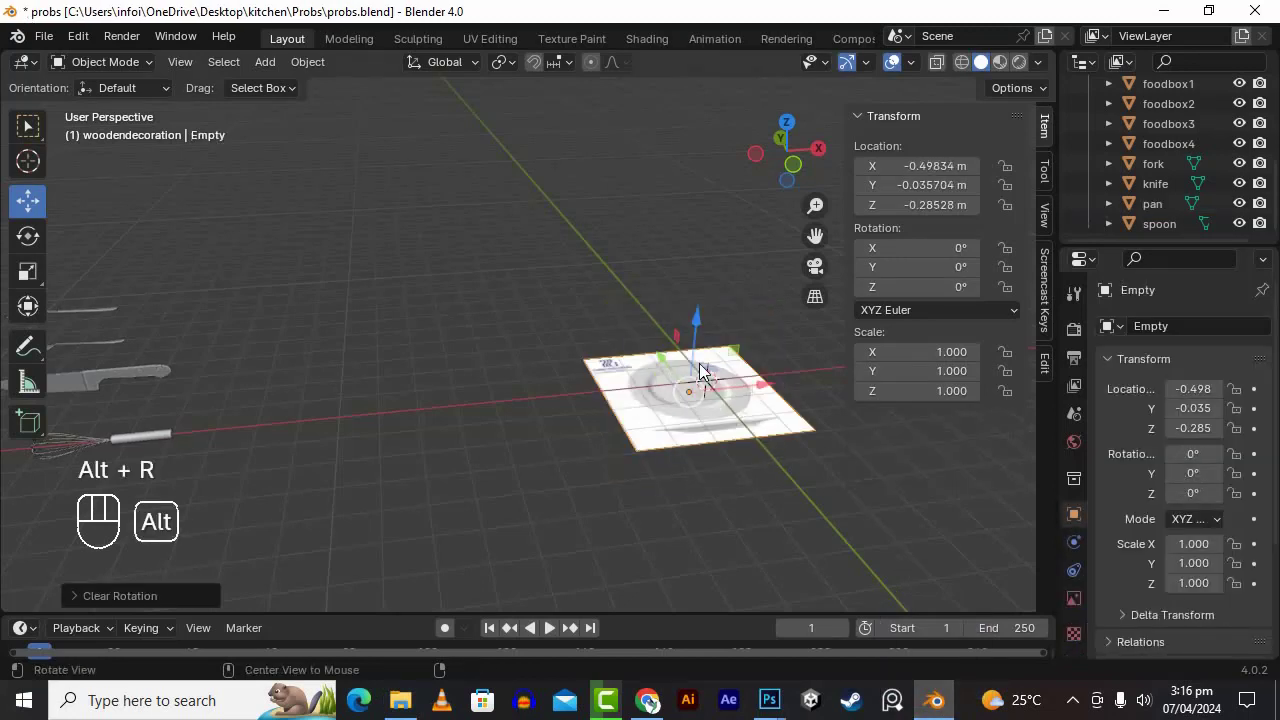
pyautogui.hotkey('alt', 'g')
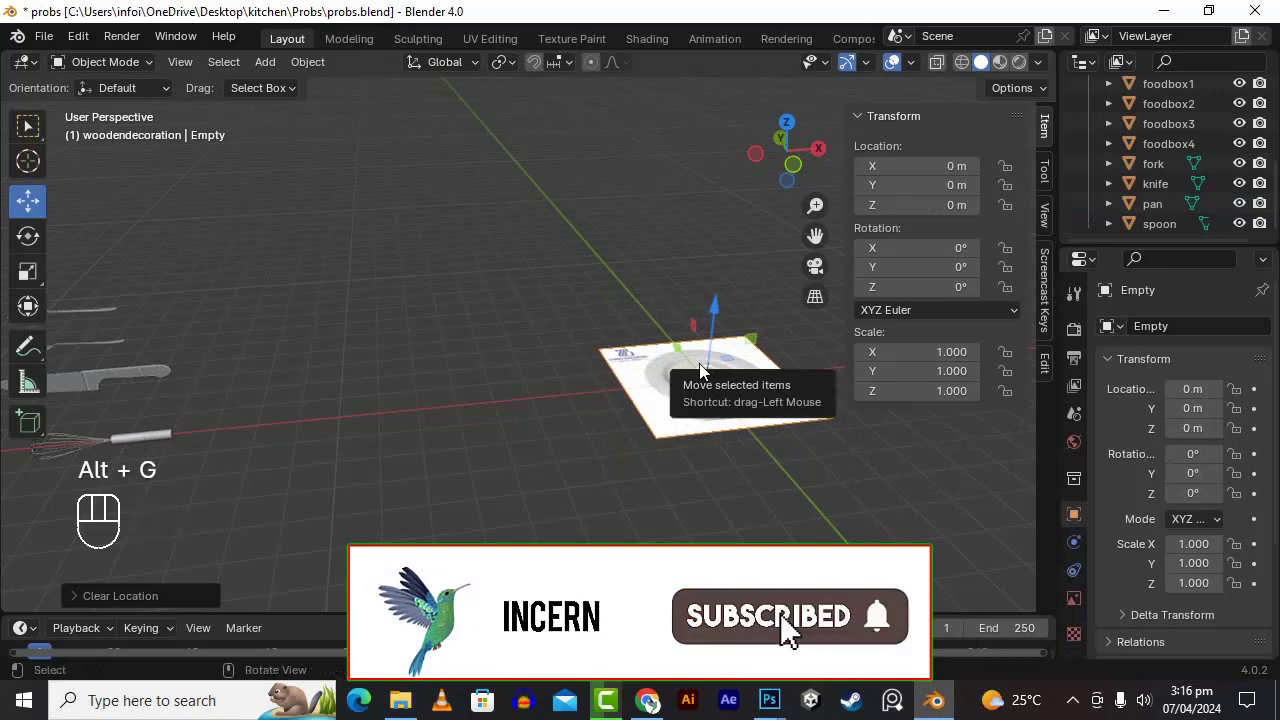
pyautogui.press('r')
pyautogui.press('x')
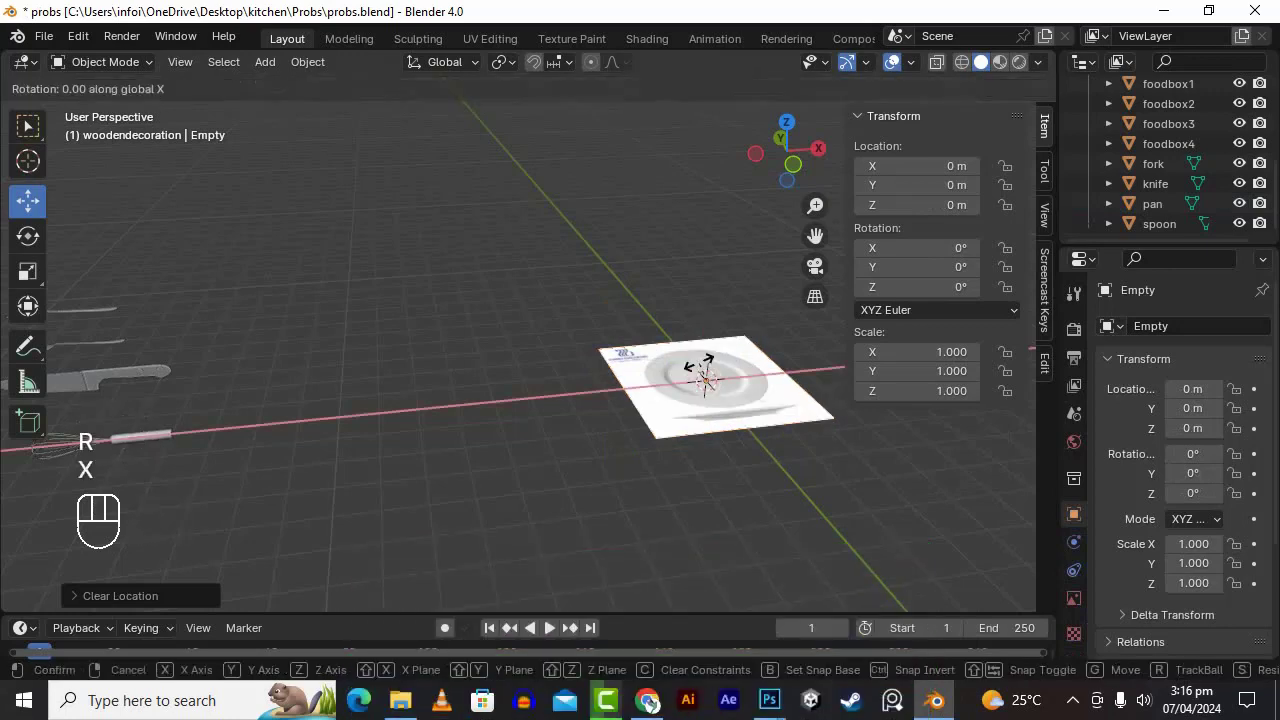
pyautogui.press('KP_9')
pyautogui.press('KP_0')
pyautogui.press('KP_Enter')
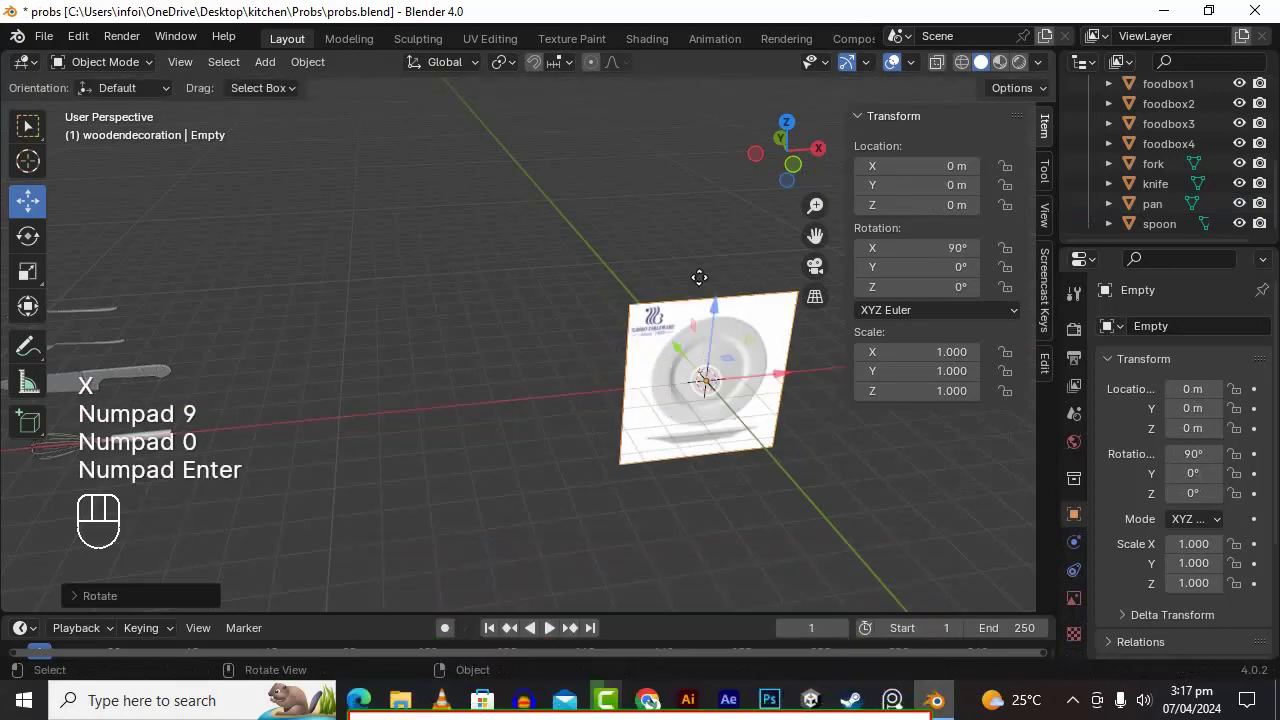
# - Move the reference image back along the Y axis to about 4.39 m
pyautogui.moveTo(672, 352); pyautogui.dragTo(621, 281)
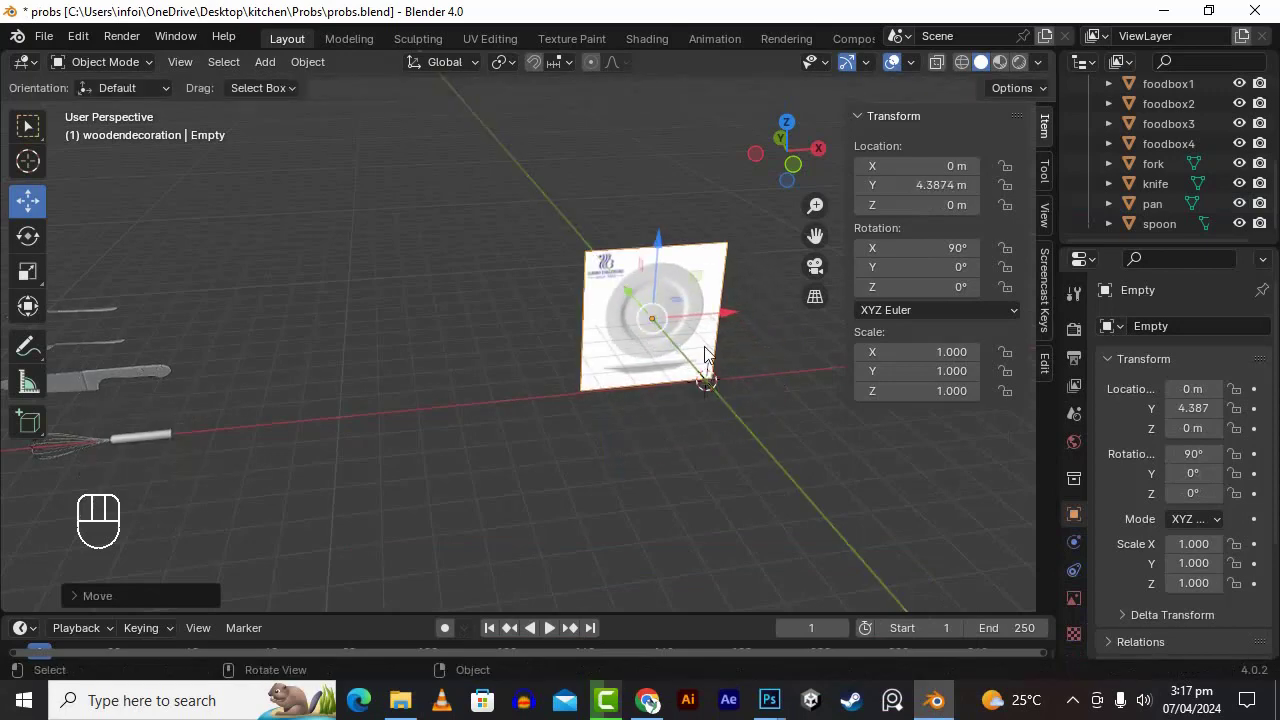
pyautogui.keyDown('alt'); pyautogui.moveTo(706, 350); pyautogui.dragTo(648, 367); pyautogui.keyUp('alt')
pyautogui.moveTo(815, 236); pyautogui.dragTo(664, 236)
pyautogui.scroll(5, 604, 388)
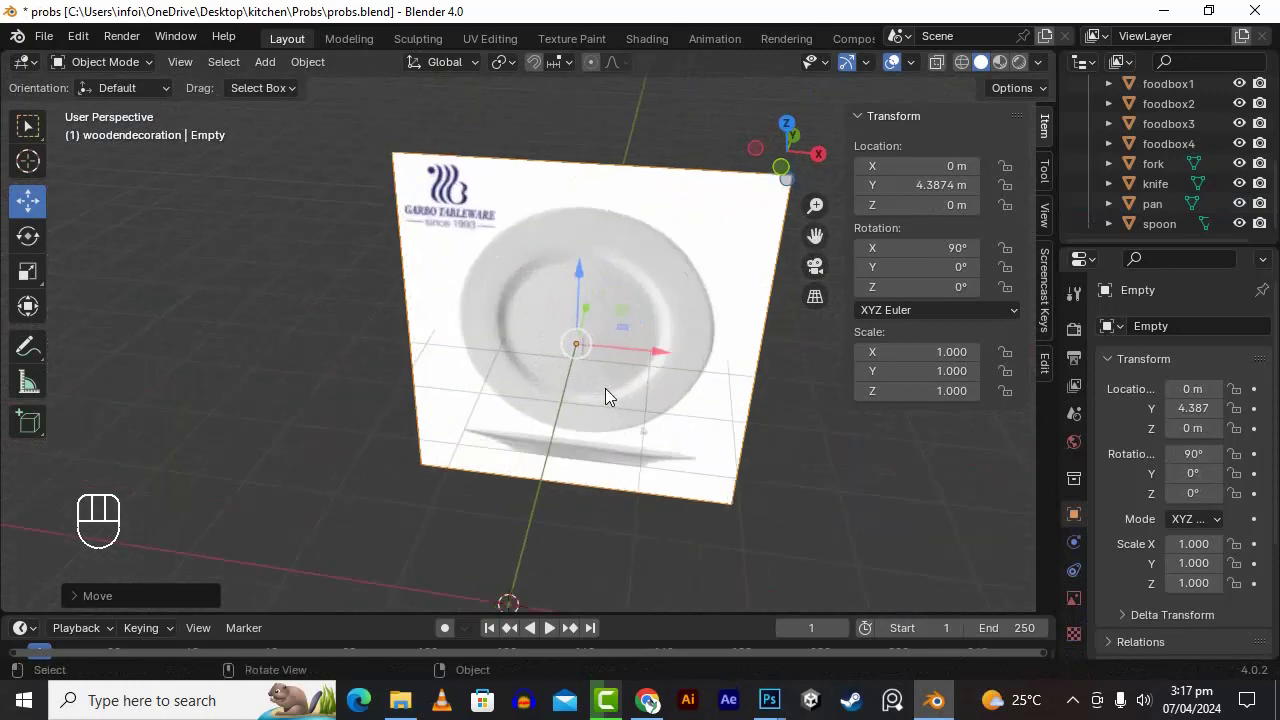
pyautogui.keyDown('alt'); pyautogui.moveTo(605, 392); pyautogui.dragTo(677, 367); pyautogui.keyUp('alt')
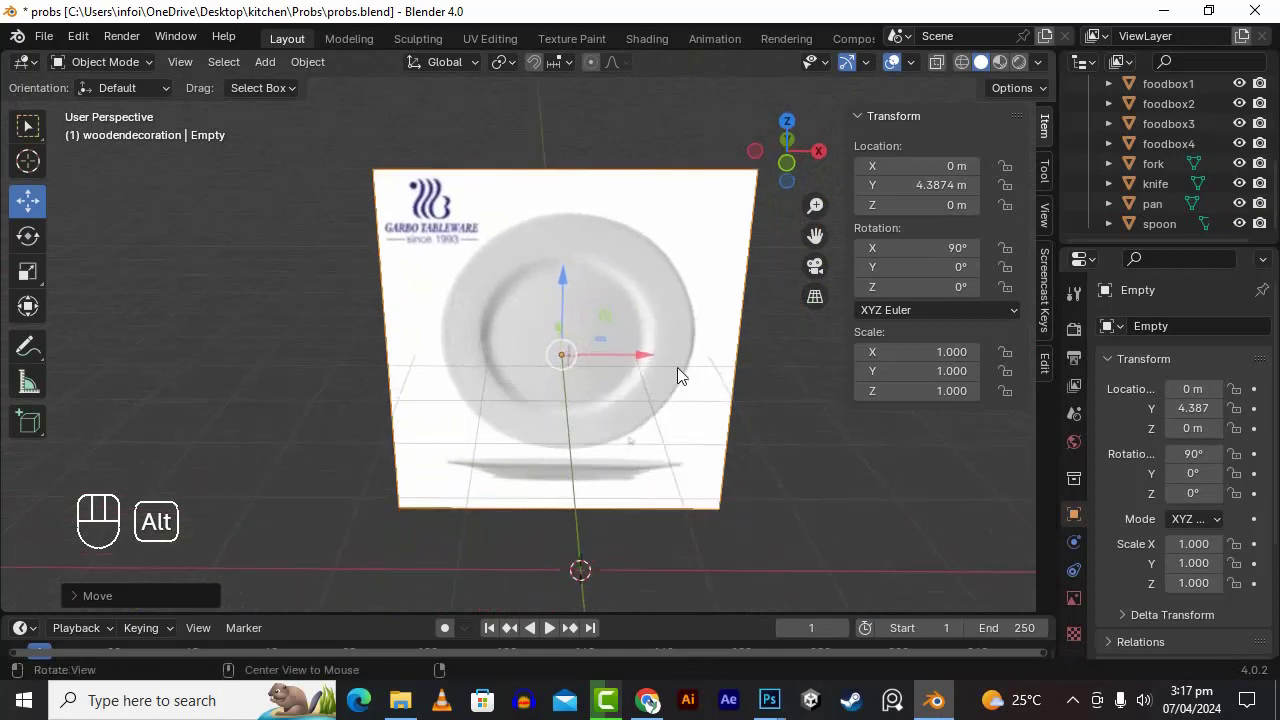
# - Add a cylinder mesh in front of the plate reference image
pyautogui.scroll(-4, 560, 400)
pyautogui.moveTo(548, 418); pyautogui.dragTo(585, 419, button='middle')
pyautogui.scroll(3, 585, 419)
pyautogui.hotkey('shift', 'a')
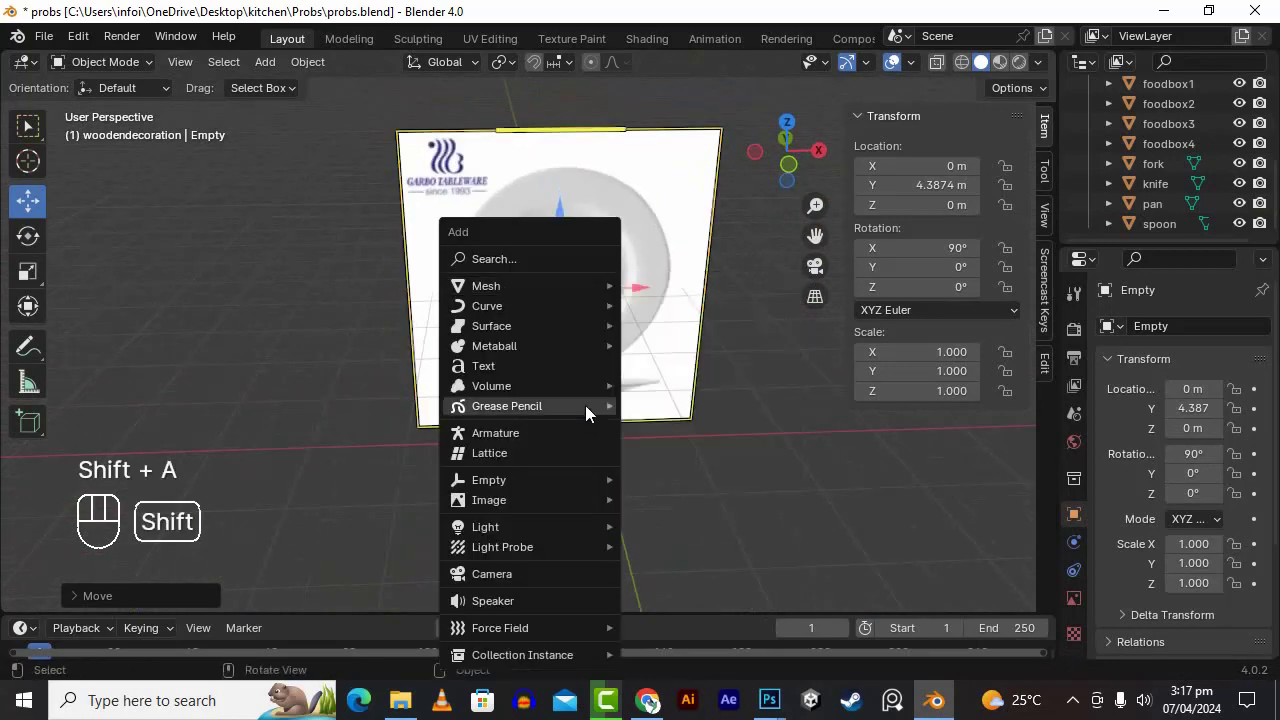
pyautogui.moveTo(575, 286)
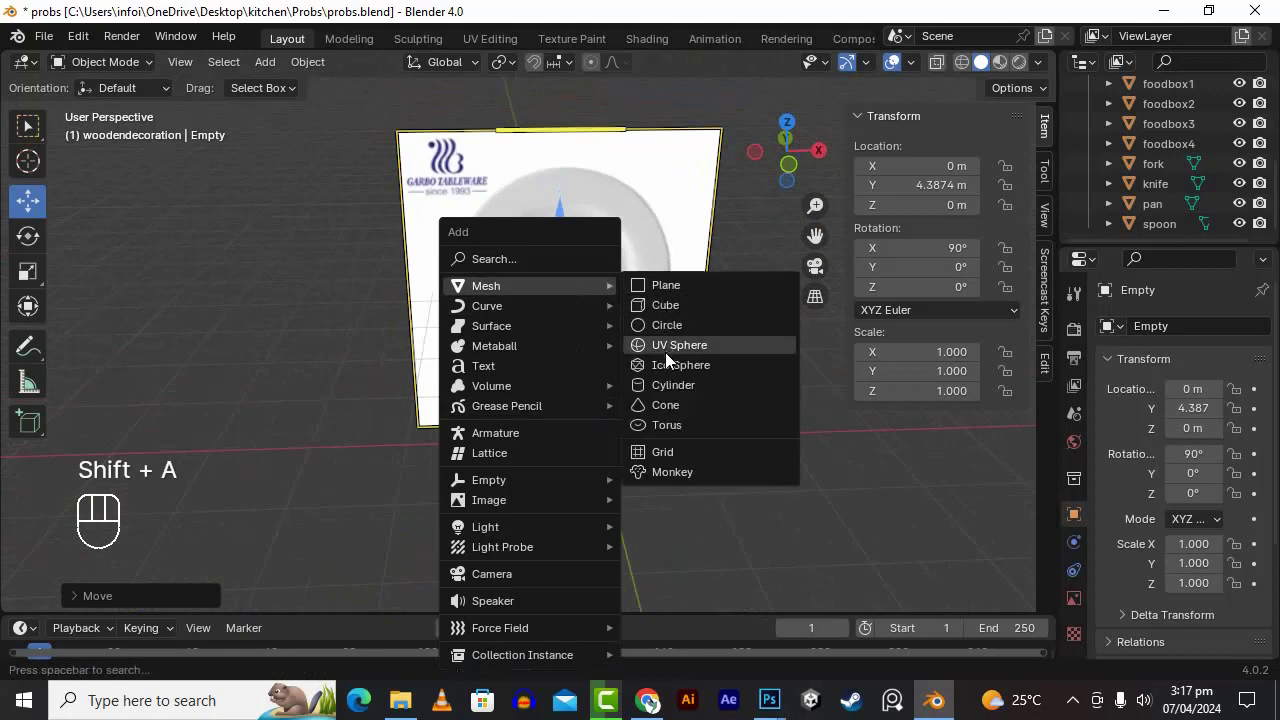
pyautogui.click(665, 383)
pyautogui.press('alt')
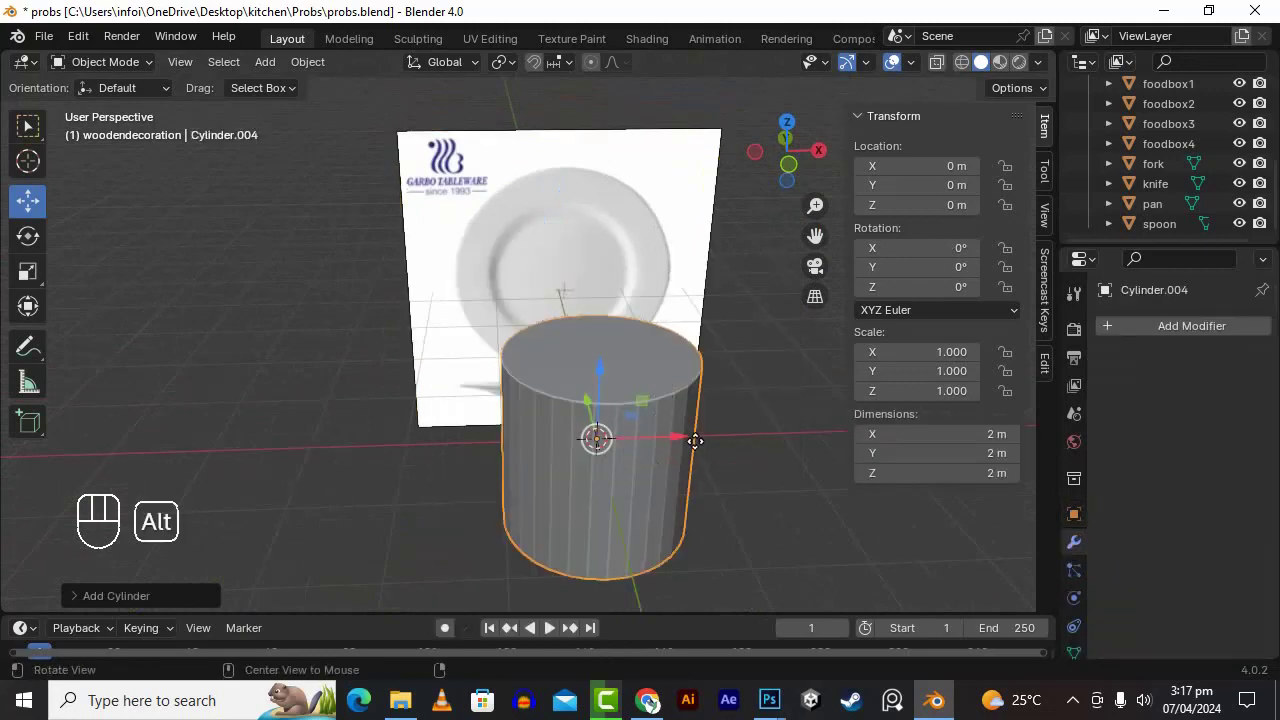
# - In front view, lower the cylinder to about Z -1.04 m and scale it up uniformly to about 1.79
pyautogui.press('KP_1')
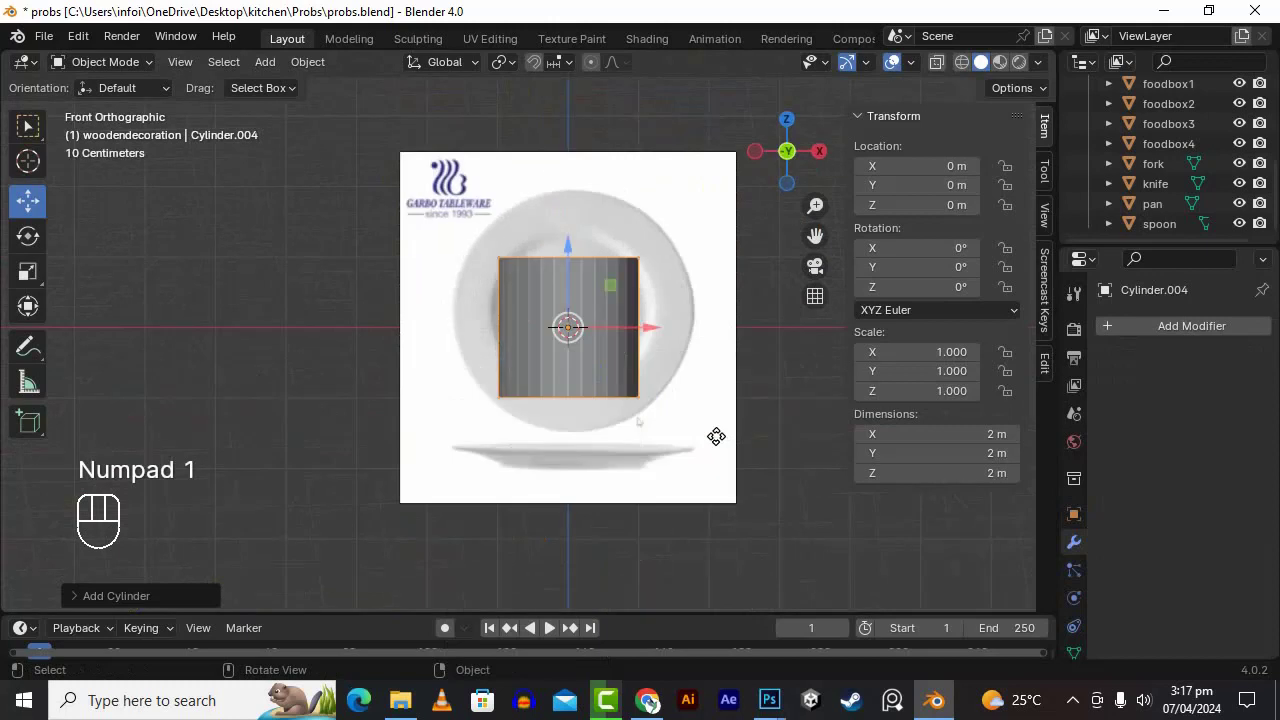
pyautogui.moveTo(565, 246); pyautogui.dragTo(574, 322)
pyautogui.press('s')
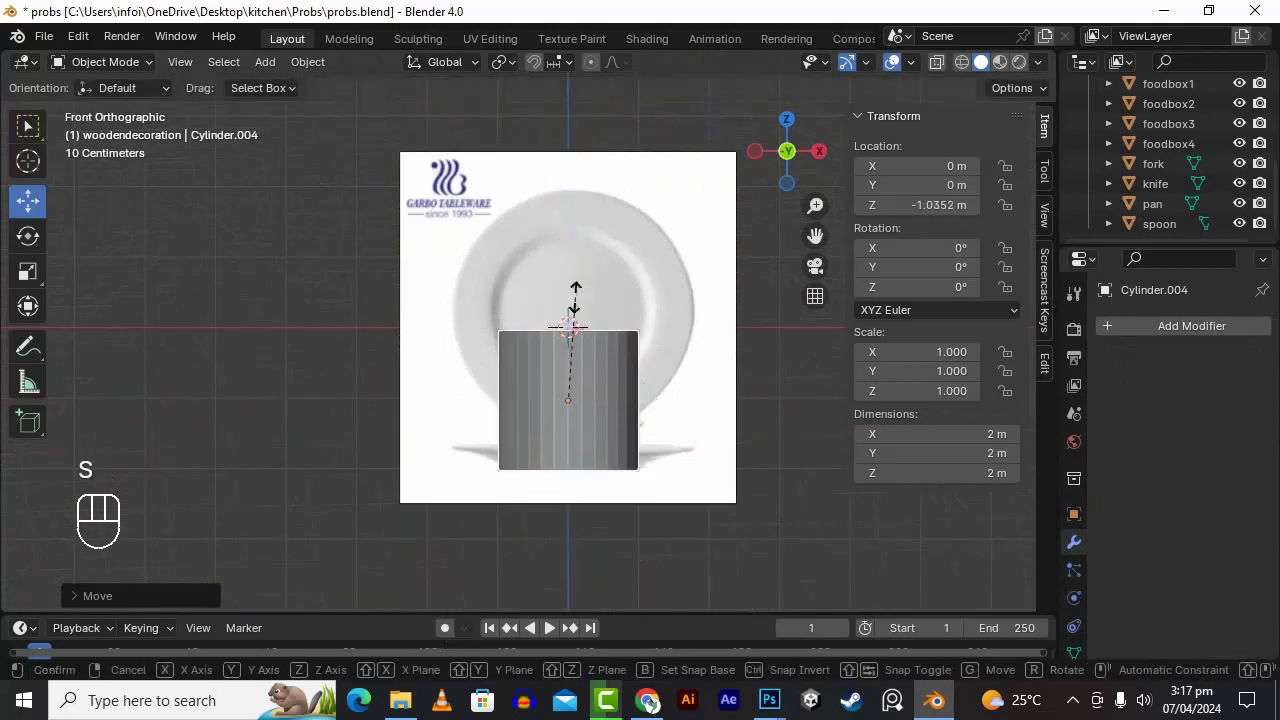
pyautogui.click(719, 294)
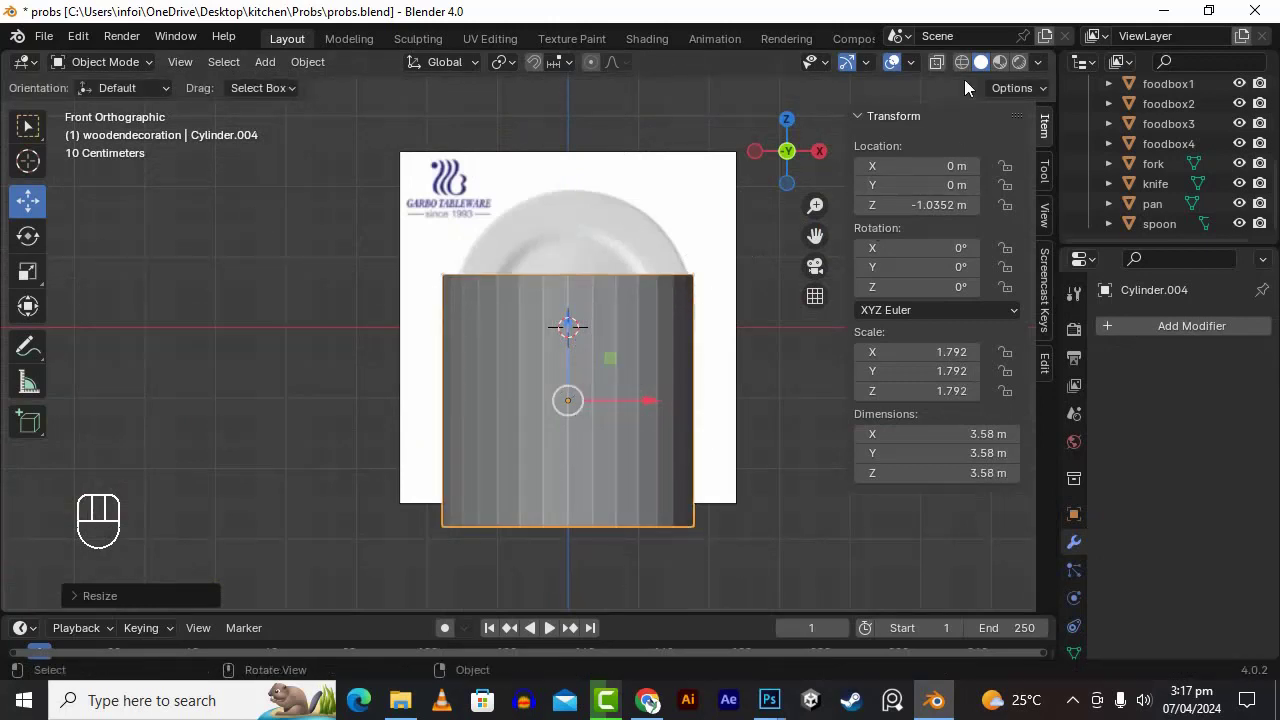
# - In Edit Mode with X-ray on, flatten the cylinder onto the side-view plate's rim, its top vertices at about -0.37 m and bottom ones at about -0.44 m local Z
pyautogui.click(937, 63)
pyautogui.press('Tab')
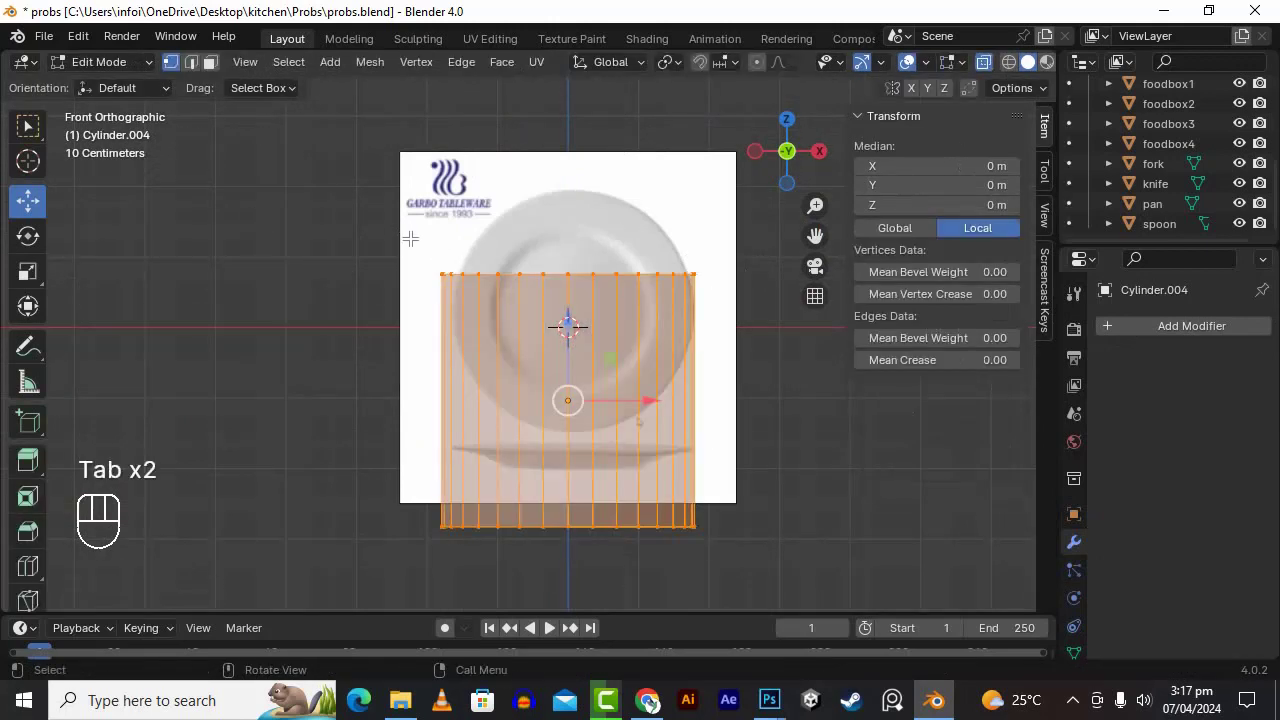
pyautogui.moveTo(414, 234); pyautogui.dragTo(757, 323)
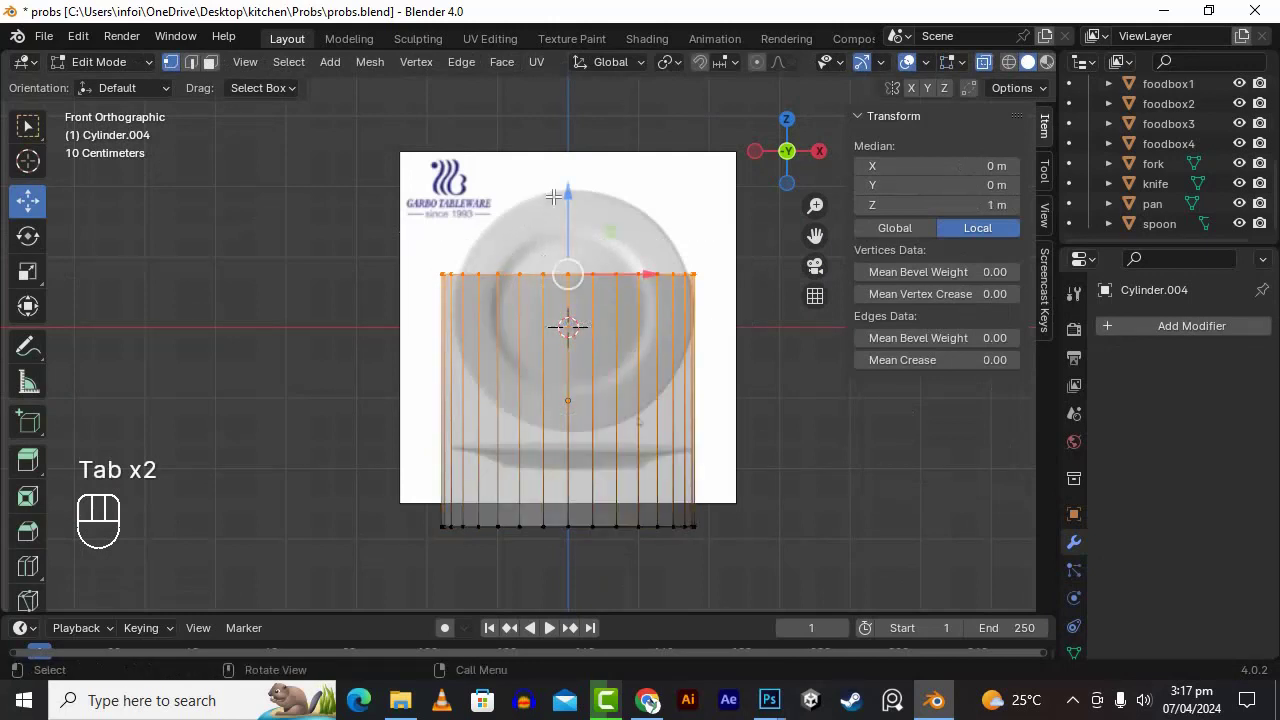
pyautogui.moveTo(553, 197); pyautogui.dragTo(581, 383)
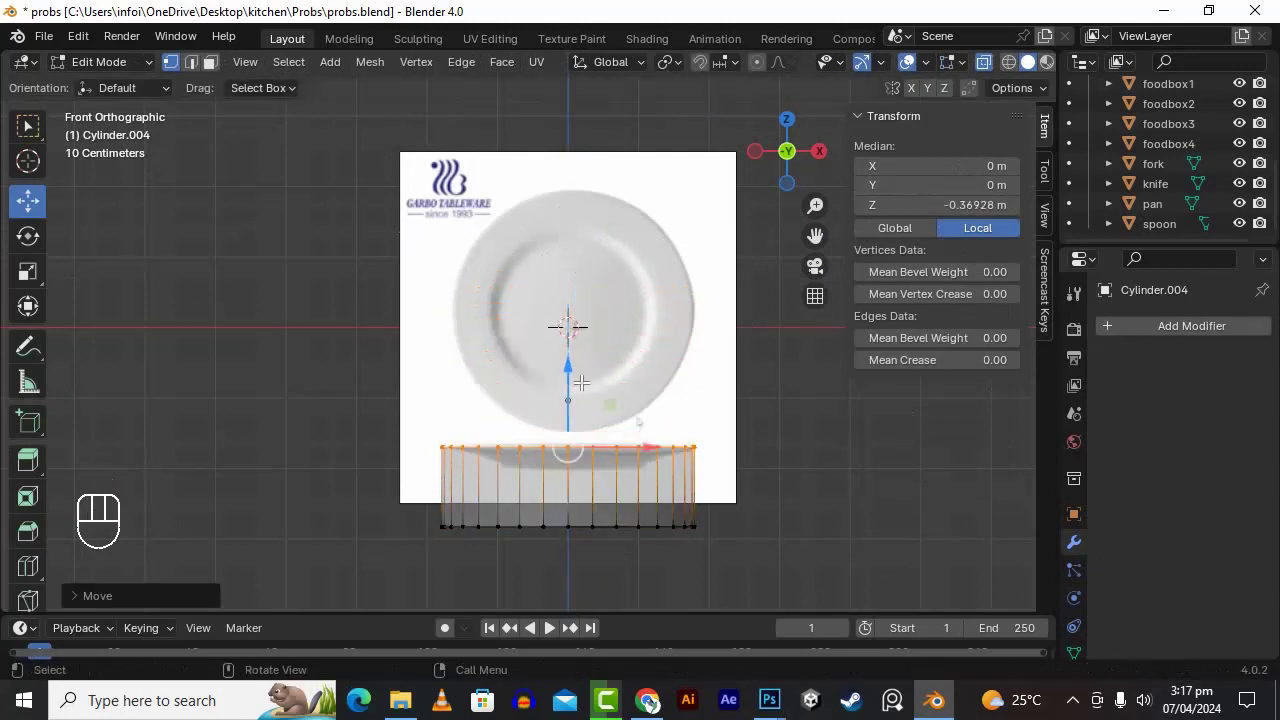
pyautogui.moveTo(746, 546); pyautogui.dragTo(362, 484)
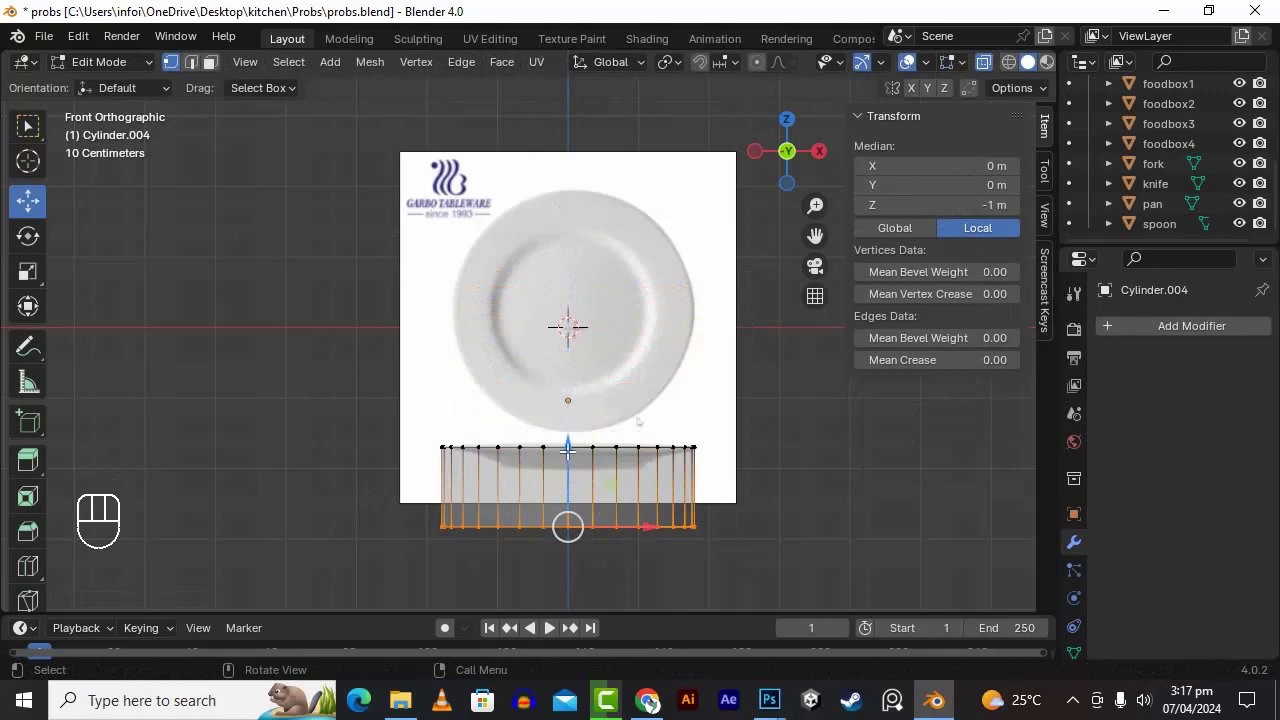
pyautogui.moveTo(567, 452); pyautogui.dragTo(584, 375)
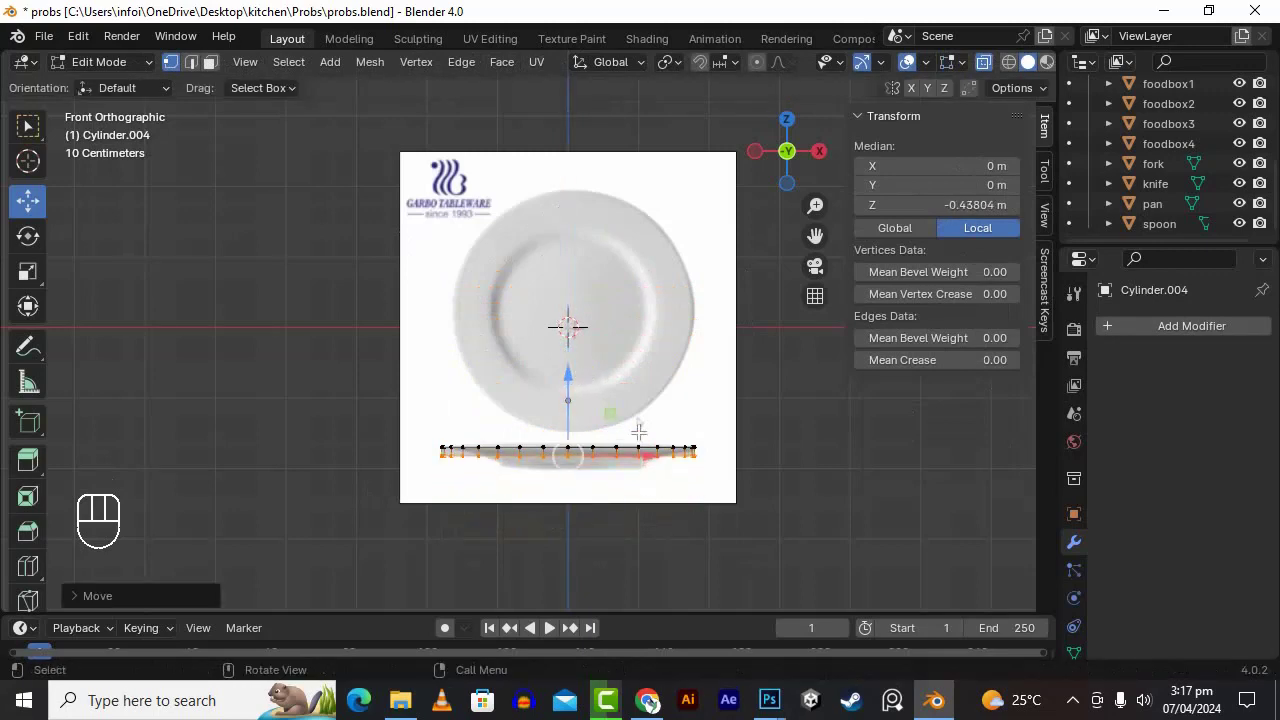
# - In face select mode, scale the cylinder's bottom face down to about 0.7 to follow the plate's sloping rim
pyautogui.scroll(4, 639, 431)
pyautogui.keyDown('shift'); pyautogui.moveTo(757, 519); pyautogui.dragTo(696, 359, button='middle'); pyautogui.keyUp('shift')
pyautogui.moveTo(821, 231); pyautogui.dragTo(782, 173)
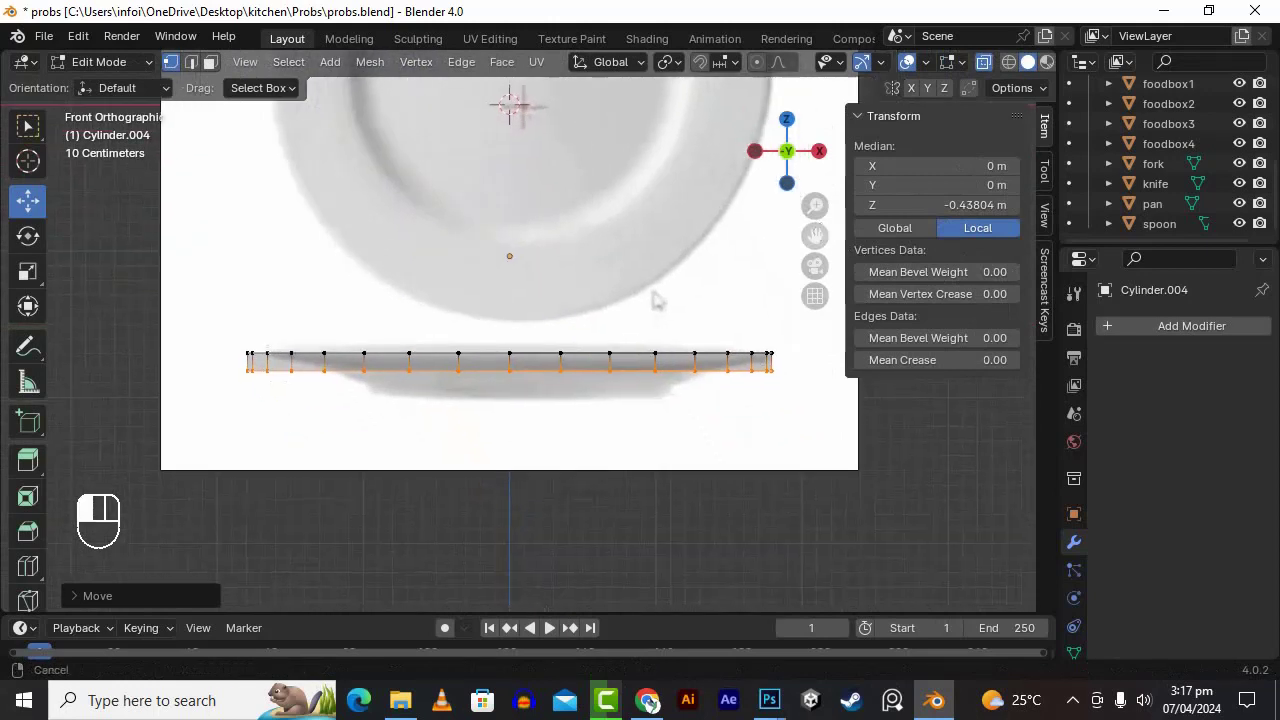
pyautogui.scroll(3, 690, 394)
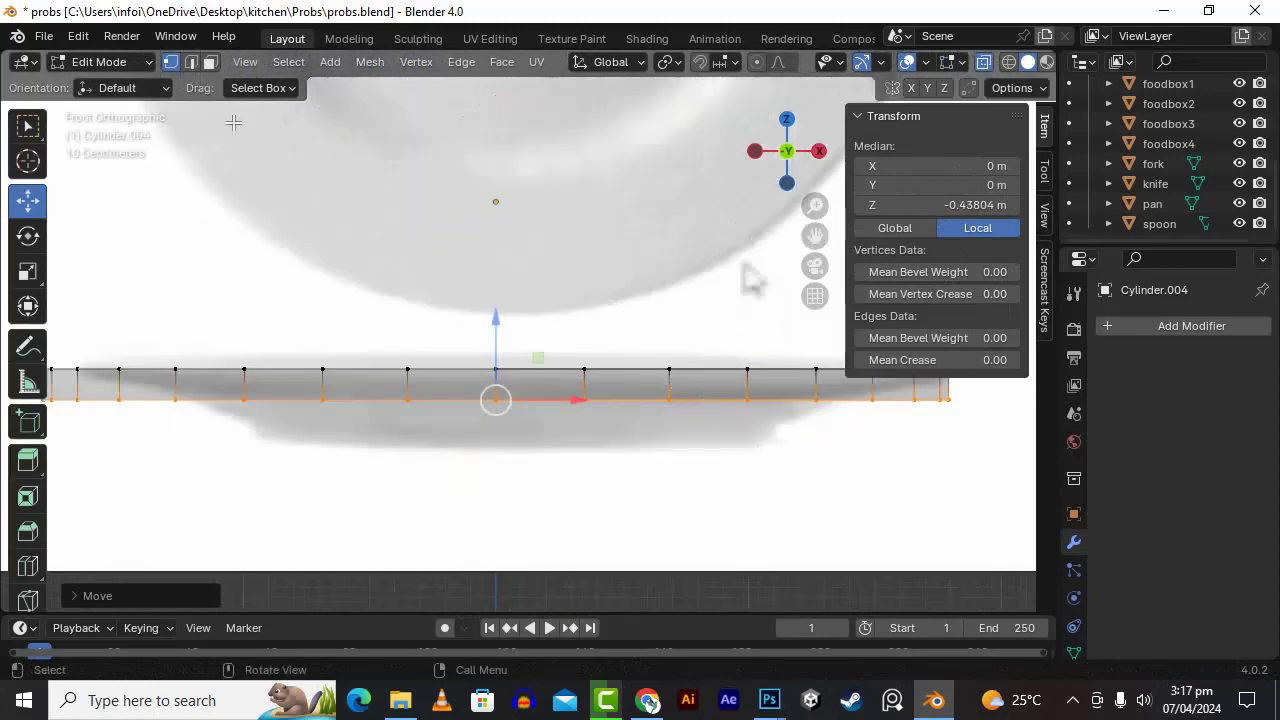
pyautogui.click(210, 62)
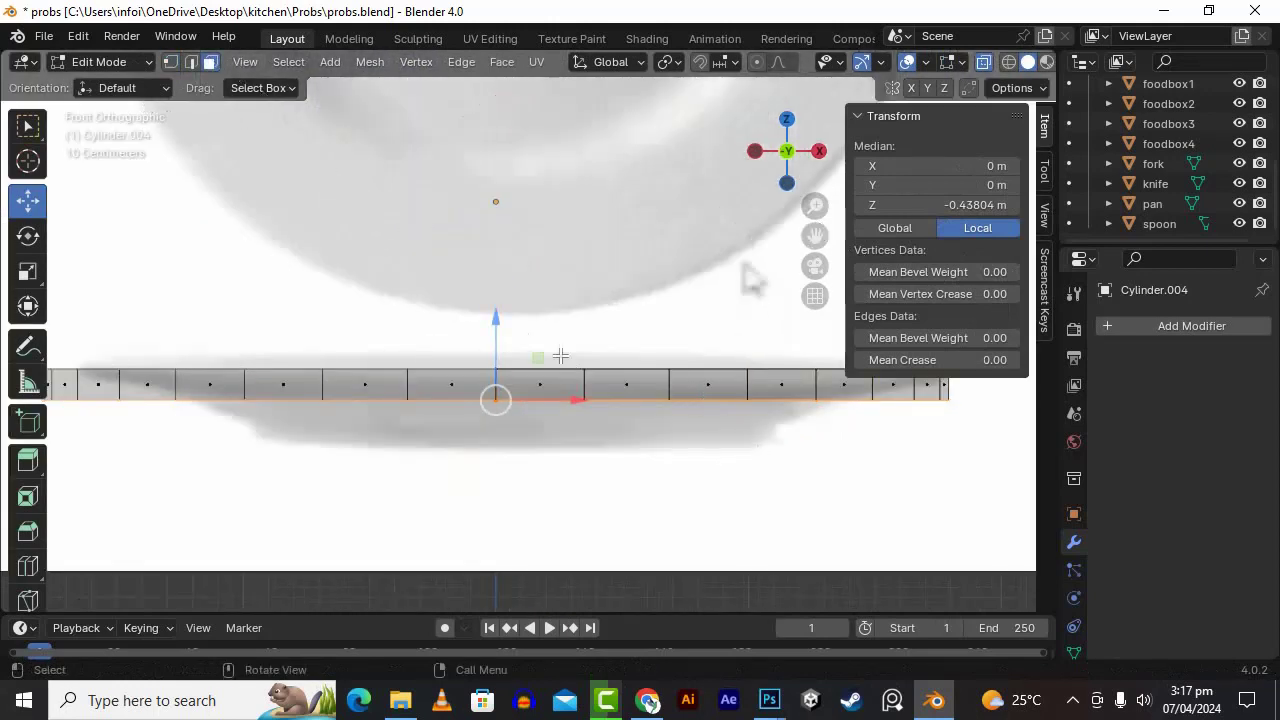
pyautogui.press('s')
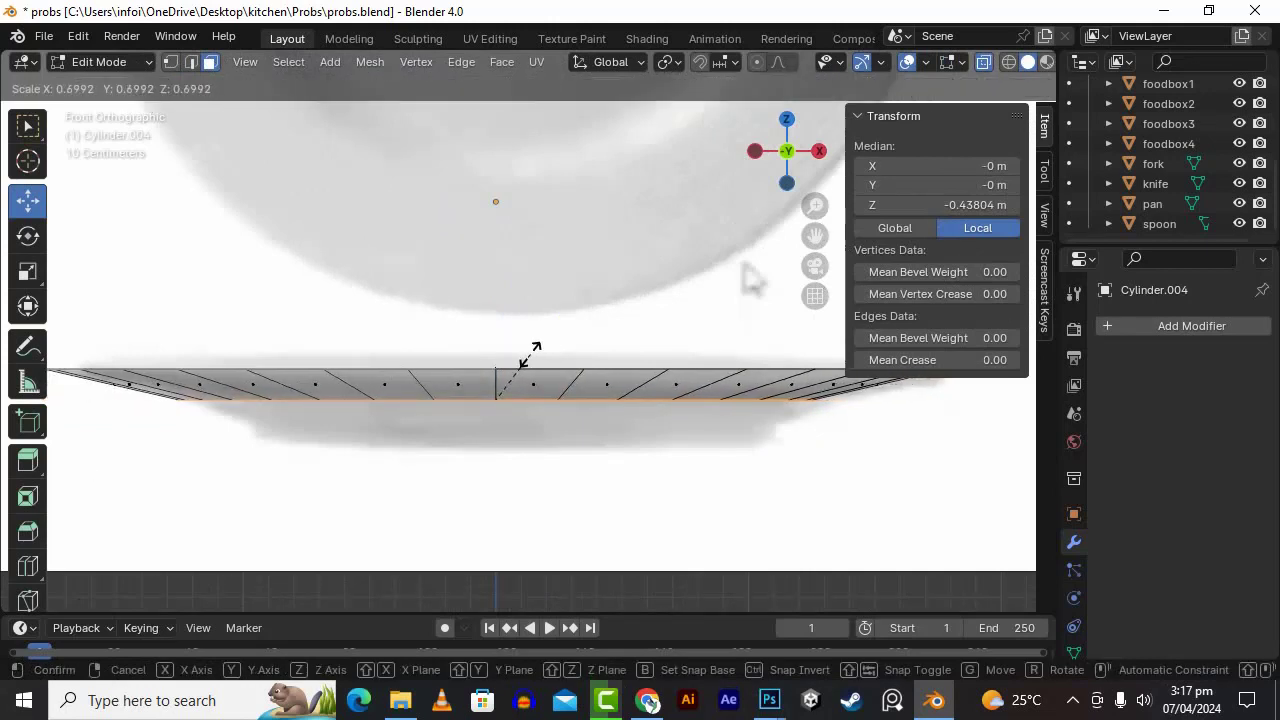
pyautogui.click(535, 356)
# - Extrude the bottom face down to about -0.50 m local Z and scale it to about 0.84
pyautogui.scroll(-5, 566, 410)
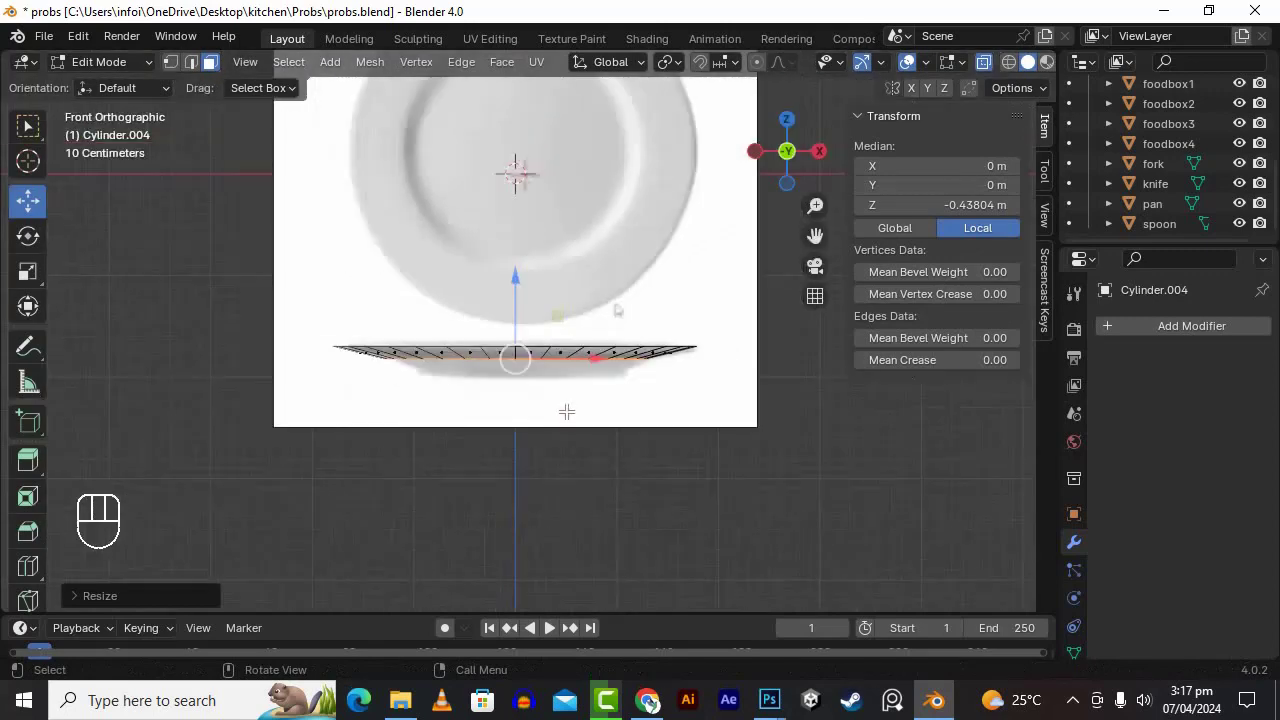
pyautogui.scroll(5, 566, 410)
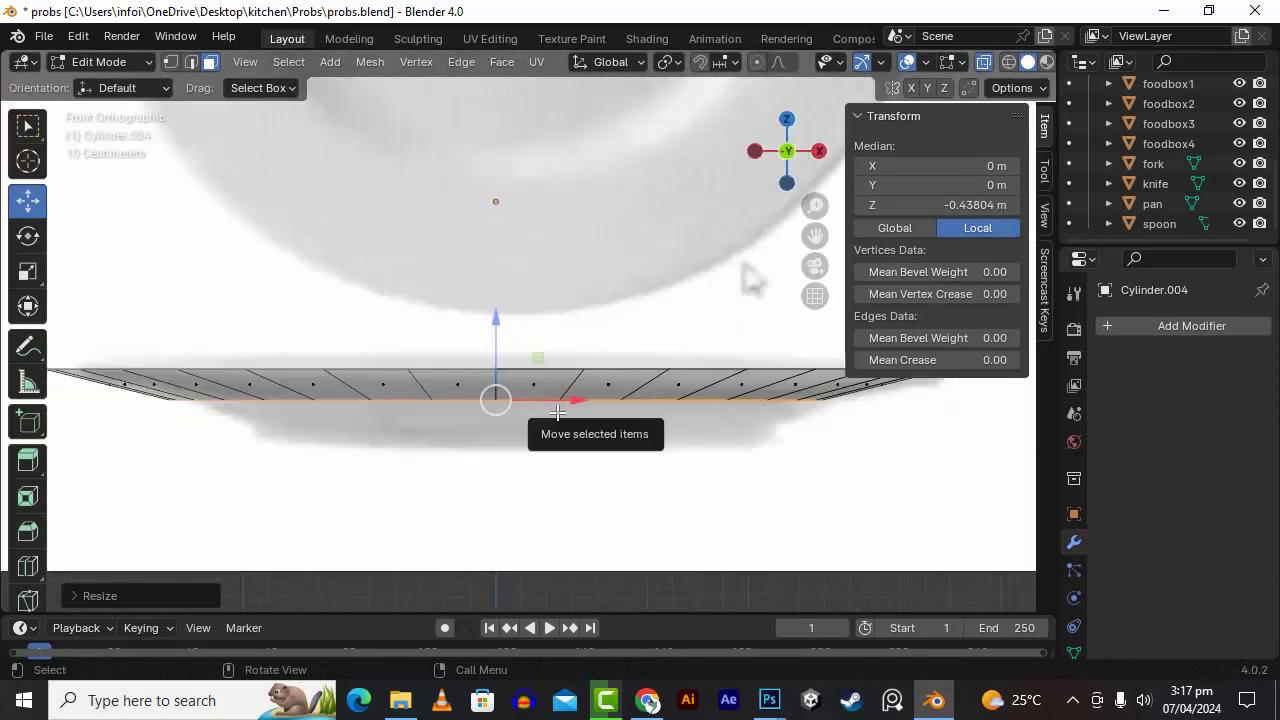
pyautogui.click(30, 462)
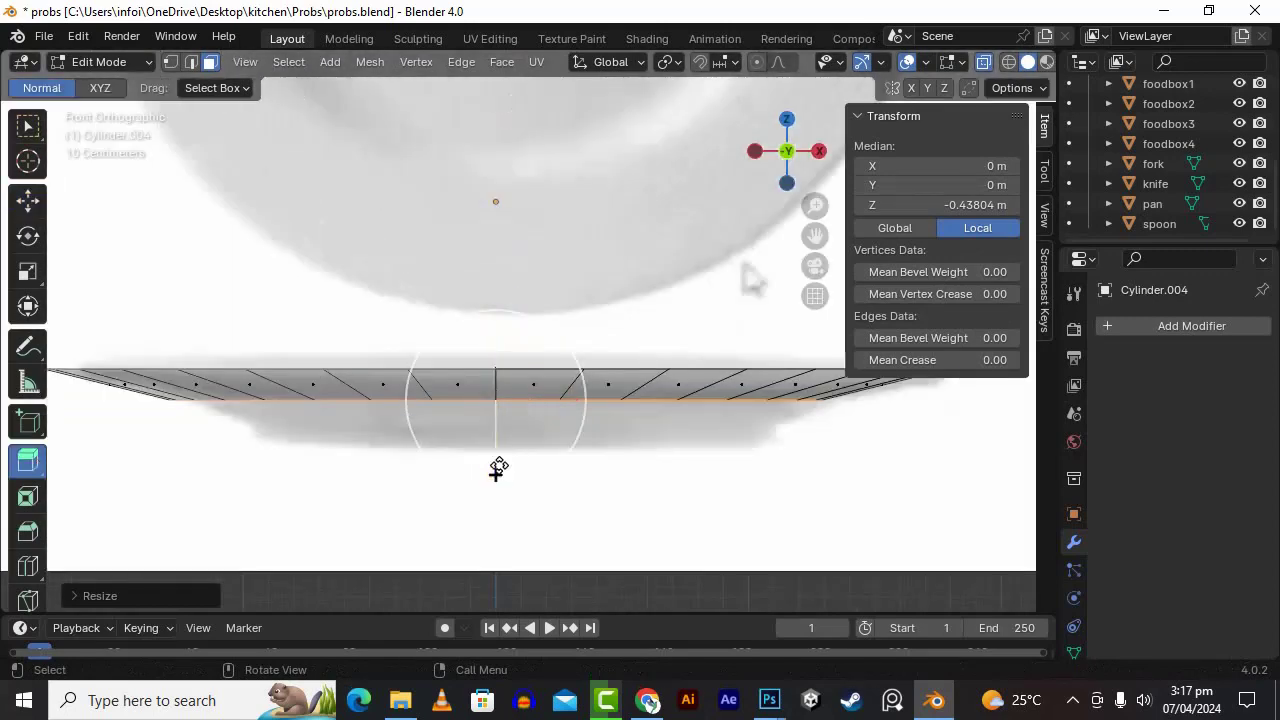
pyautogui.moveTo(498, 467); pyautogui.dragTo(492, 504)
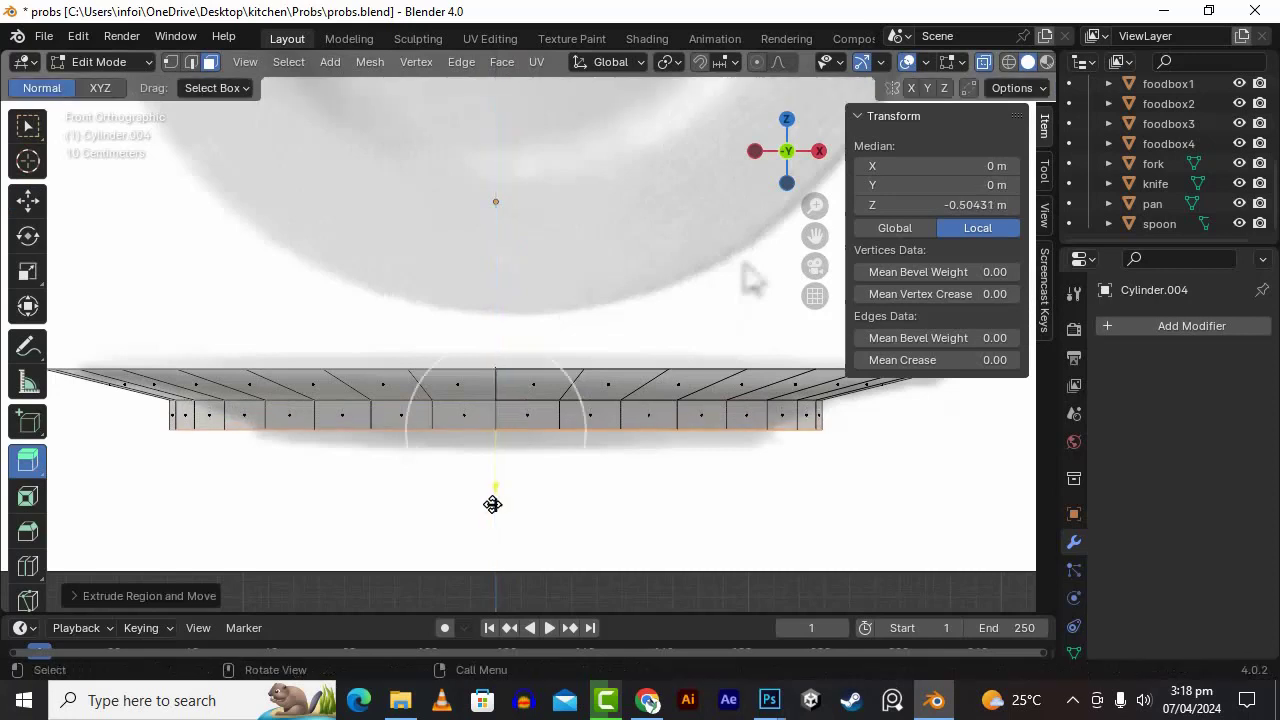
pyautogui.press('s')
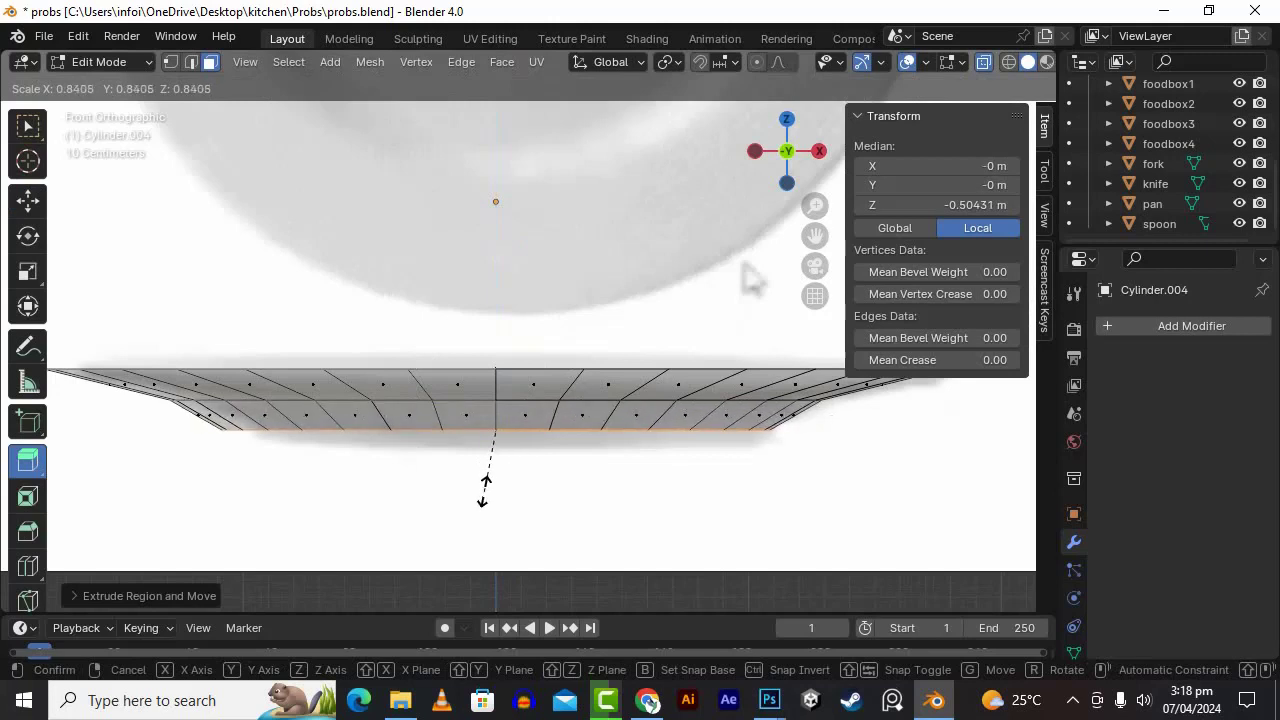
pyautogui.click(481, 489)
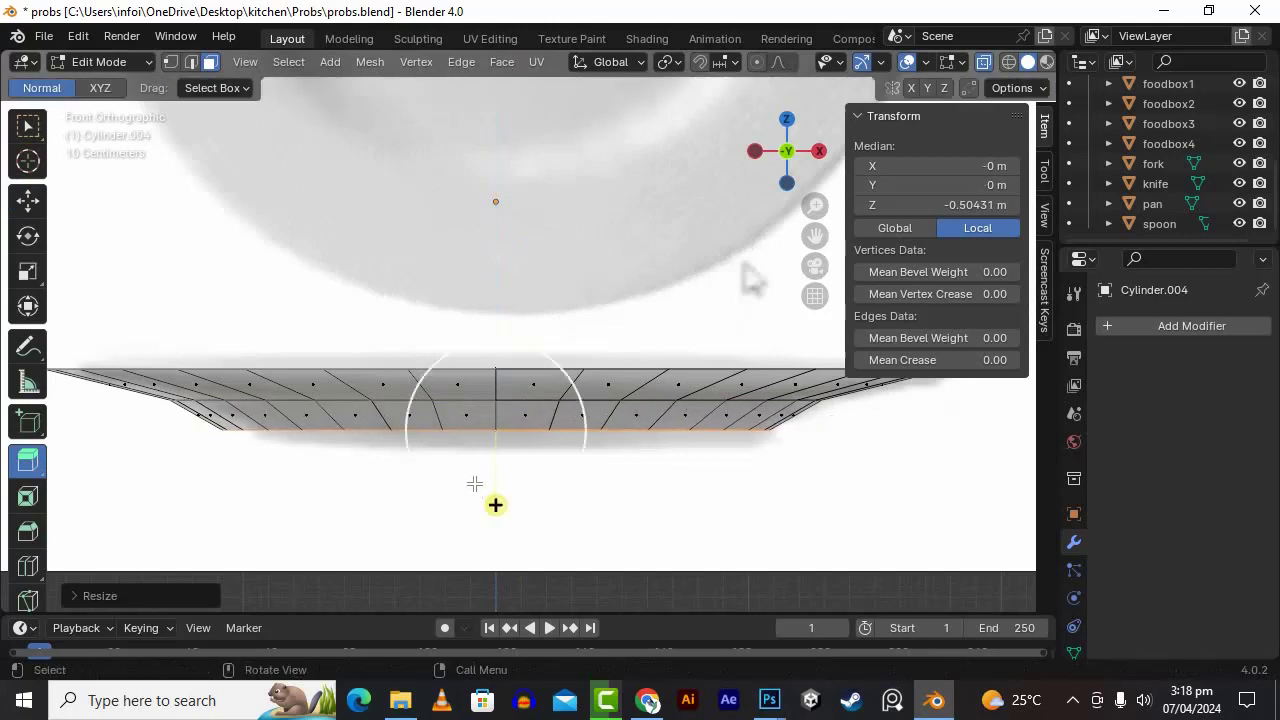
# - Extrude the bottom face down another 0.09 m and scale it in slightly to form the plate's base
pyautogui.press('e')
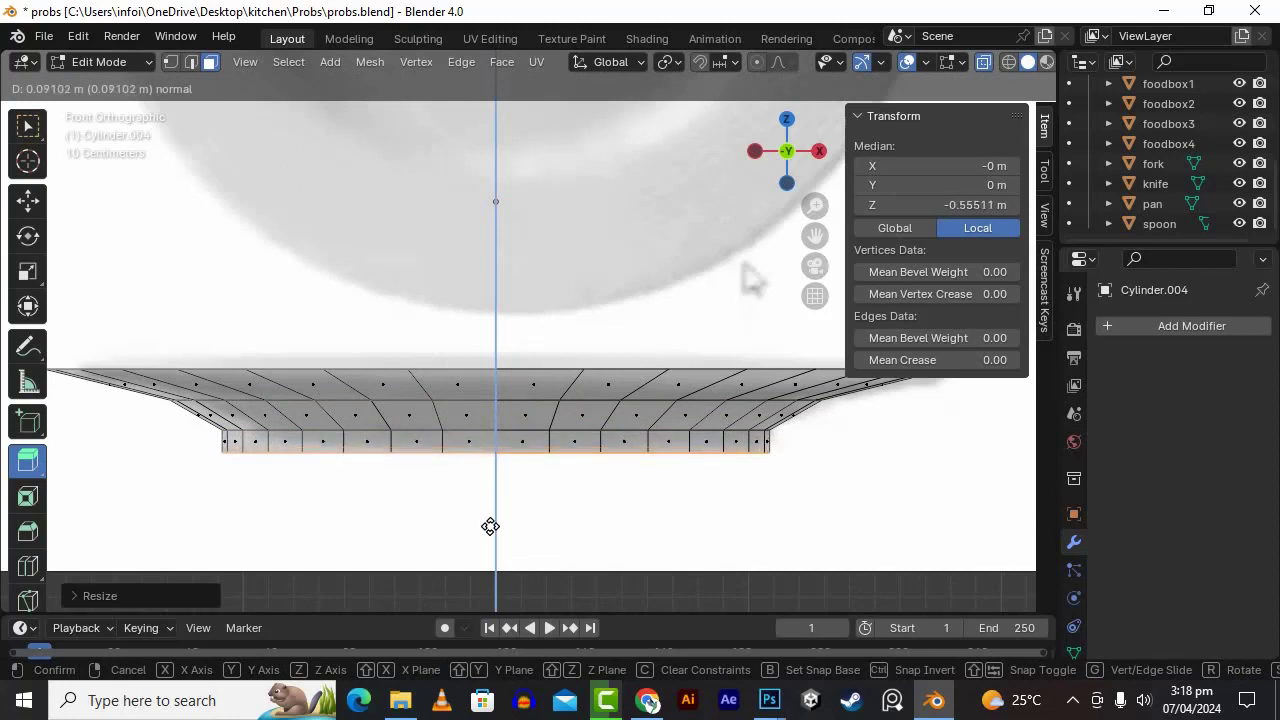
pyautogui.click(490, 526)
pyautogui.press('s')
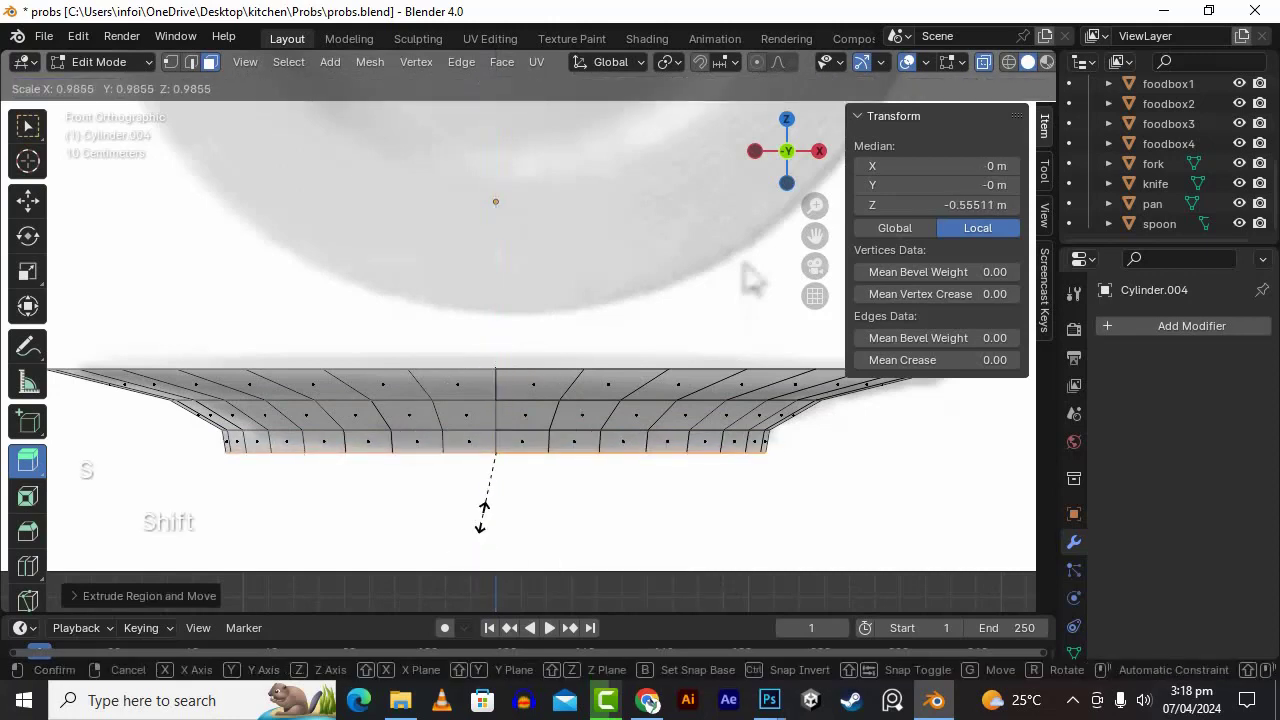
pyautogui.click(494, 526)
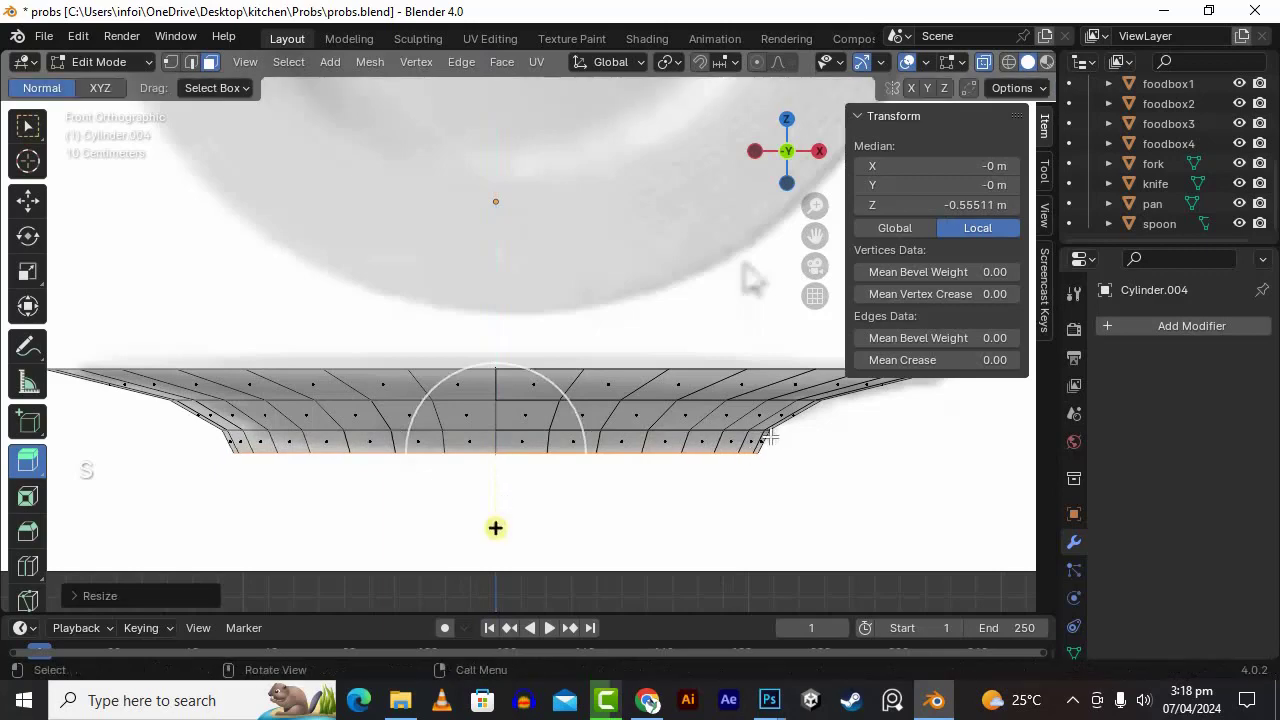
# - Turn off X-ray and delete the plate's top face to open its interior
pyautogui.keyDown('alt'); pyautogui.moveTo(494, 526); pyautogui.dragTo(426, 360, button='middle'); pyautogui.keyUp('alt')
pyautogui.scroll(-5, 754, 477)
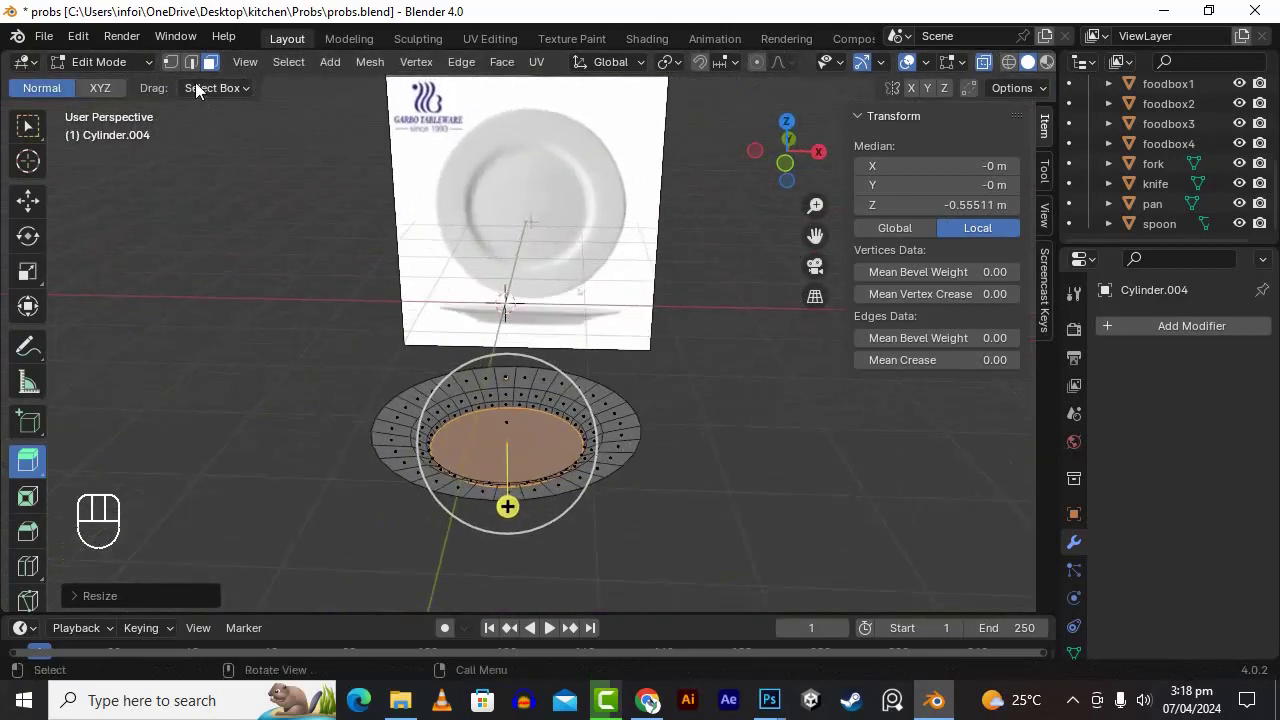
pyautogui.click(984, 62)
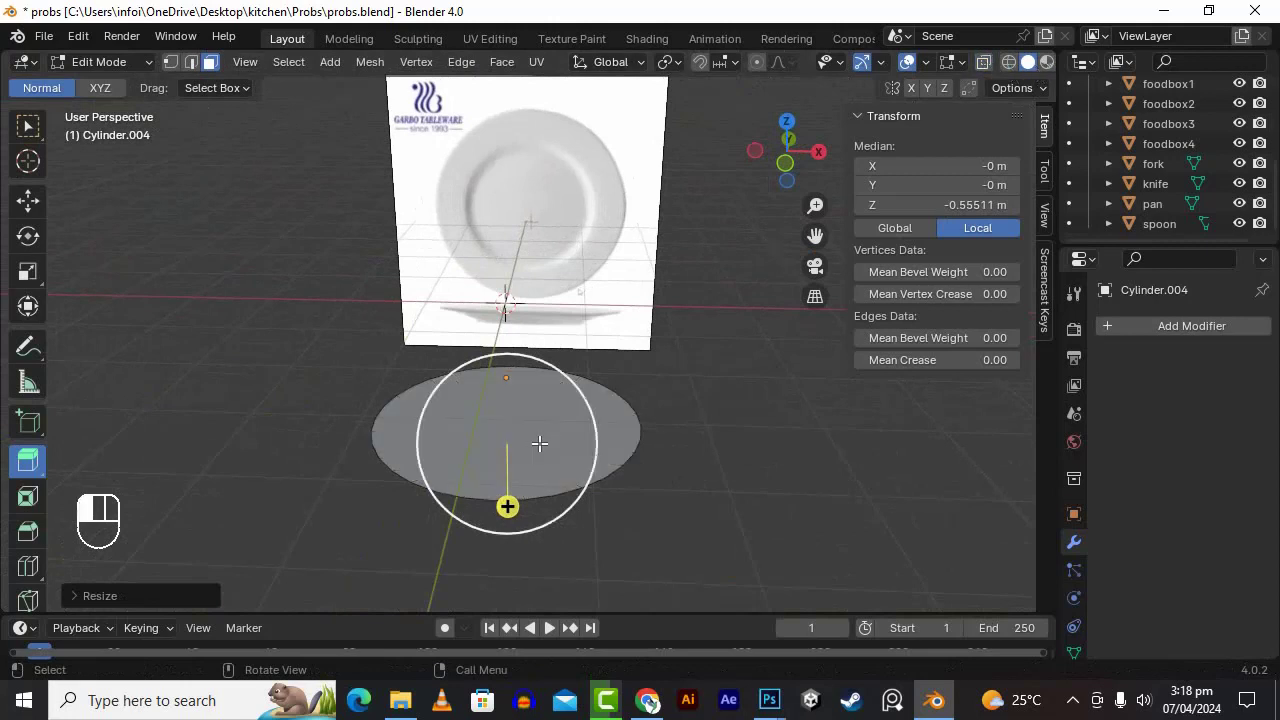
pyautogui.press('a')
pyautogui.press('Delete')
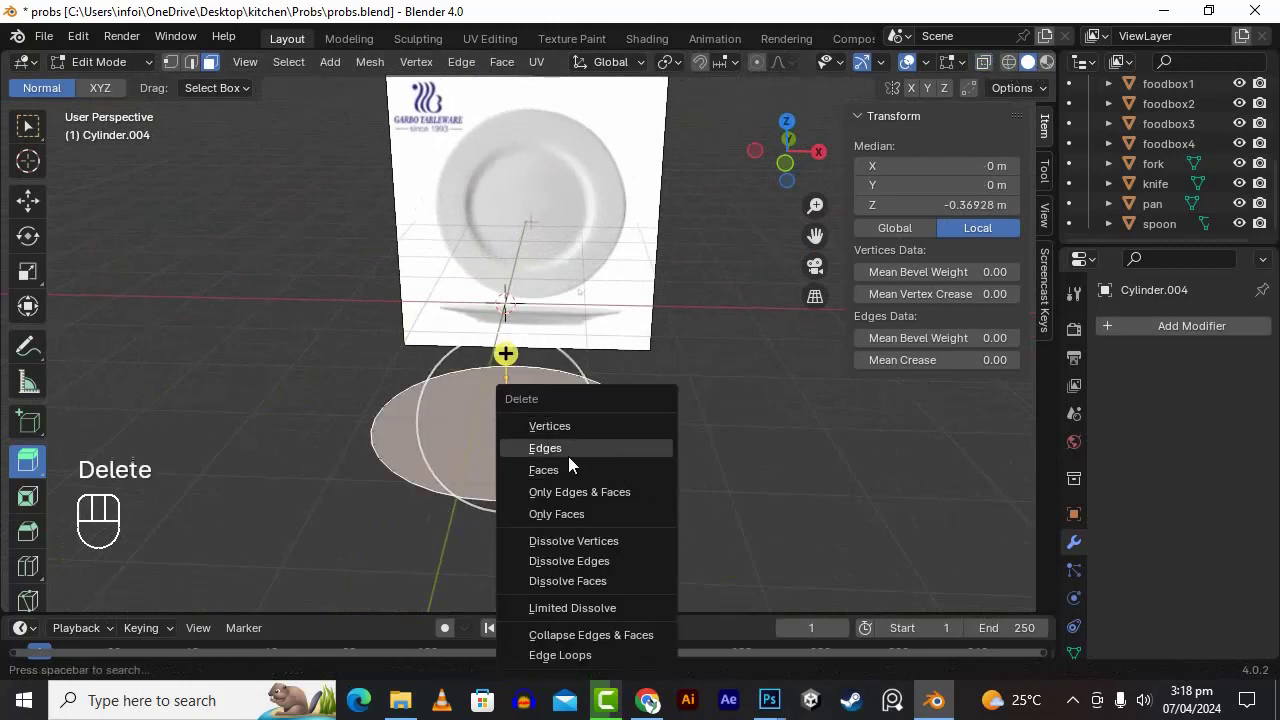
pyautogui.click(568, 474)
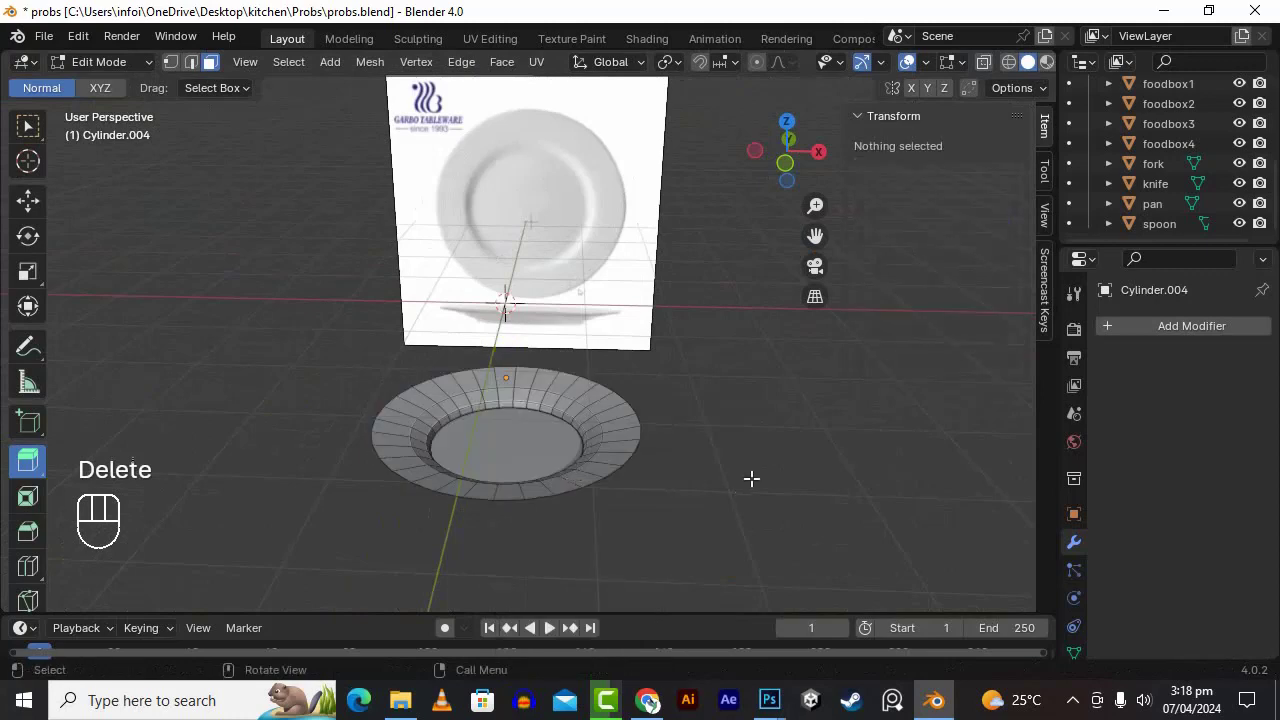
# - Examine the plate's opened interior up close outside edit mode
pyautogui.keyDown('alt'); pyautogui.moveTo(760, 460); pyautogui.dragTo(717, 443, button='middle'); pyautogui.keyUp('alt')
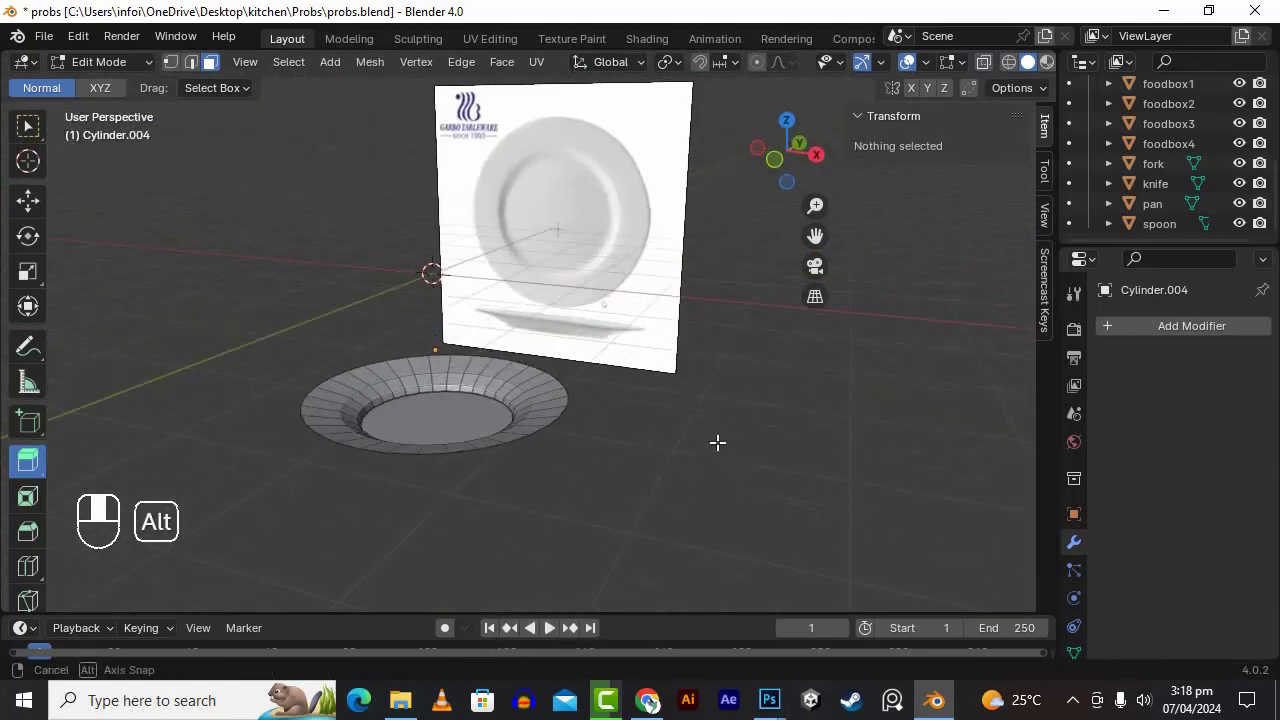
pyautogui.scroll(3, 489, 457)
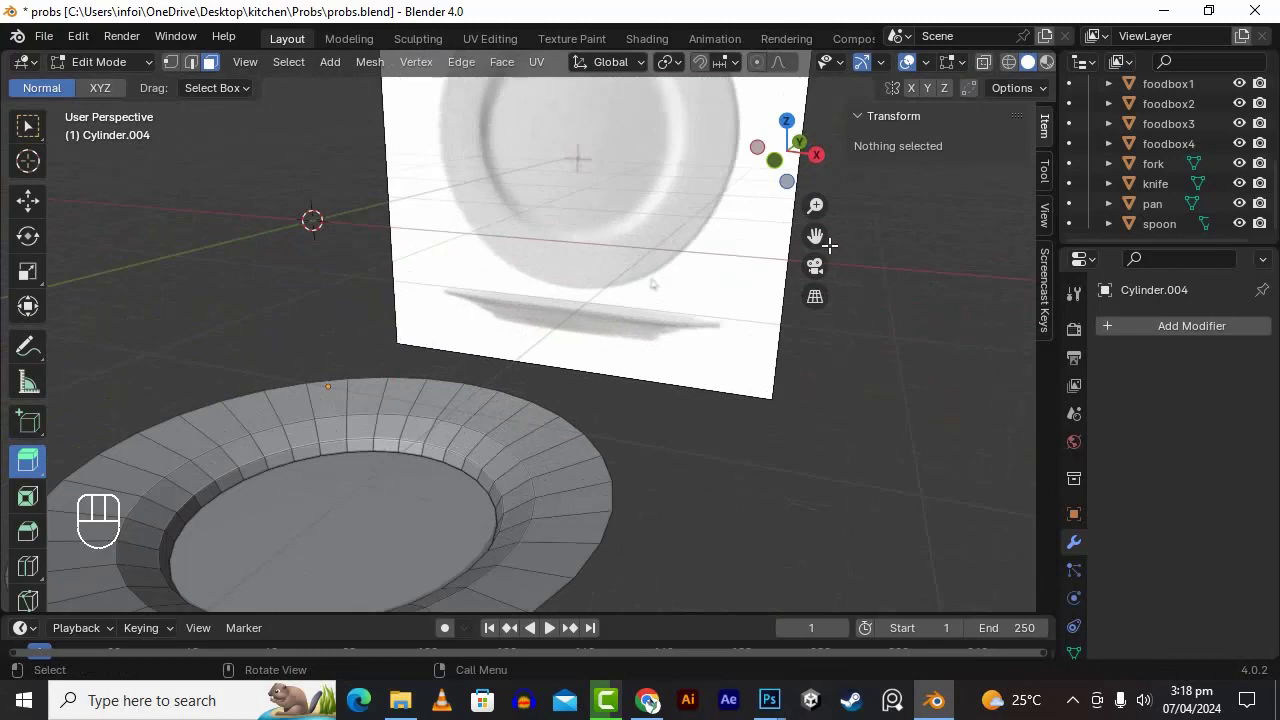
pyautogui.keyDown('shift'); pyautogui.moveTo(651, 284); pyautogui.dragTo(810, 275, button='middle'); pyautogui.keyUp('shift')
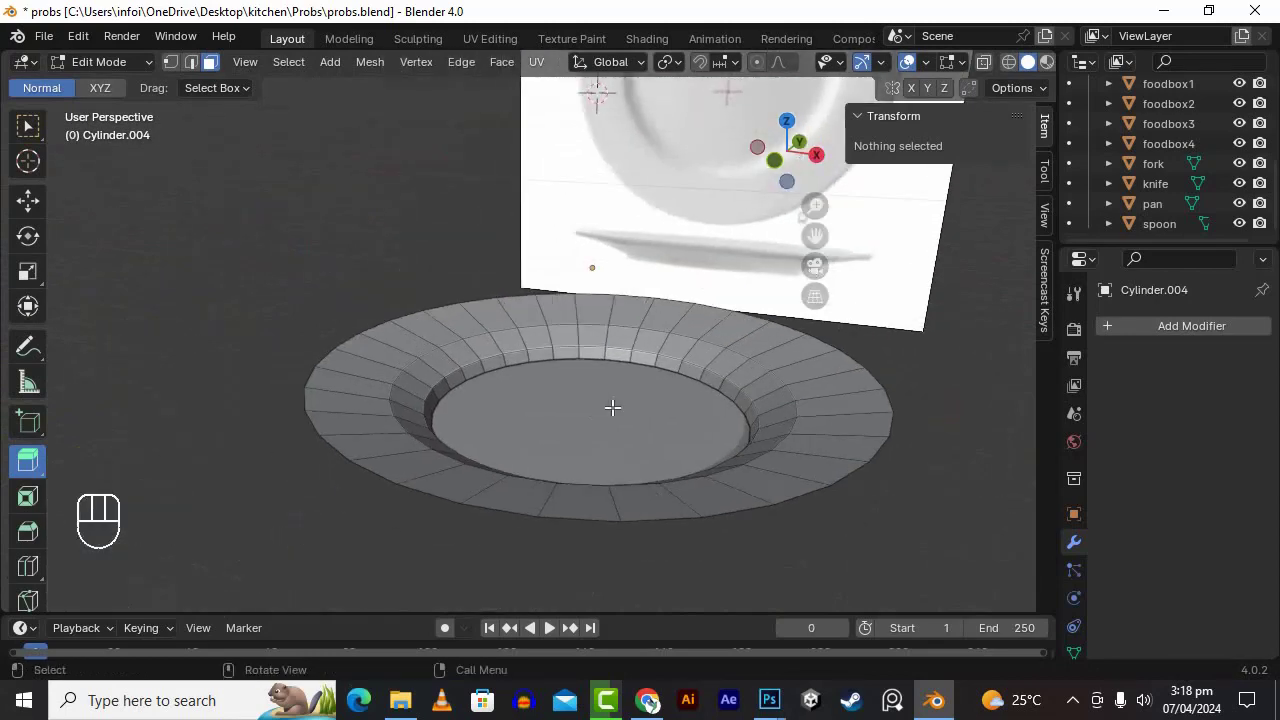
pyautogui.press('Tab')
pyautogui.keyDown('alt'); pyautogui.moveTo(667, 438); pyautogui.dragTo(627, 461, button='middle'); pyautogui.keyUp('alt')
pyautogui.scroll(3, 640, 445)
pyautogui.keyDown('alt'); pyautogui.moveTo(565, 503); pyautogui.dragTo(570, 465, button='middle'); pyautogui.keyUp('alt')
pyautogui.keyDown('alt'); pyautogui.moveTo(656, 338); pyautogui.dragTo(658, 389); pyautogui.keyUp('alt')
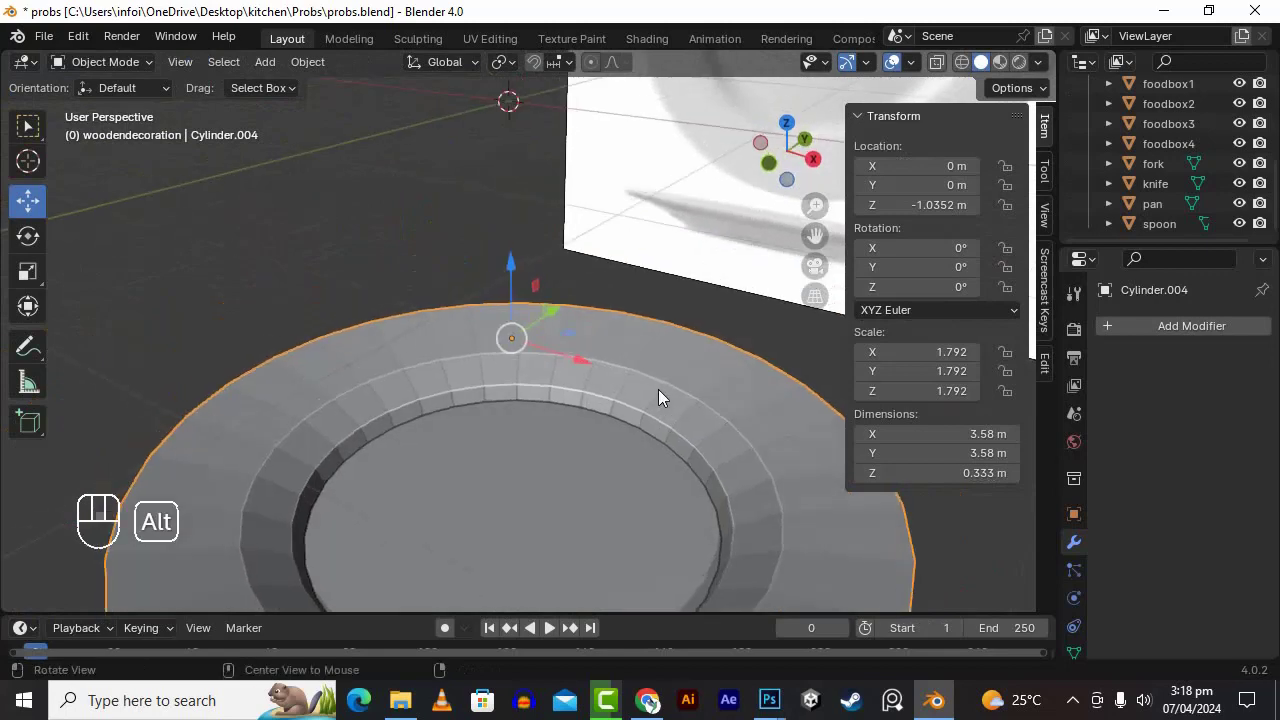
# - Inset the plate's inner bottom face by about 0.036 m in edit mode
pyautogui.press('Tab')
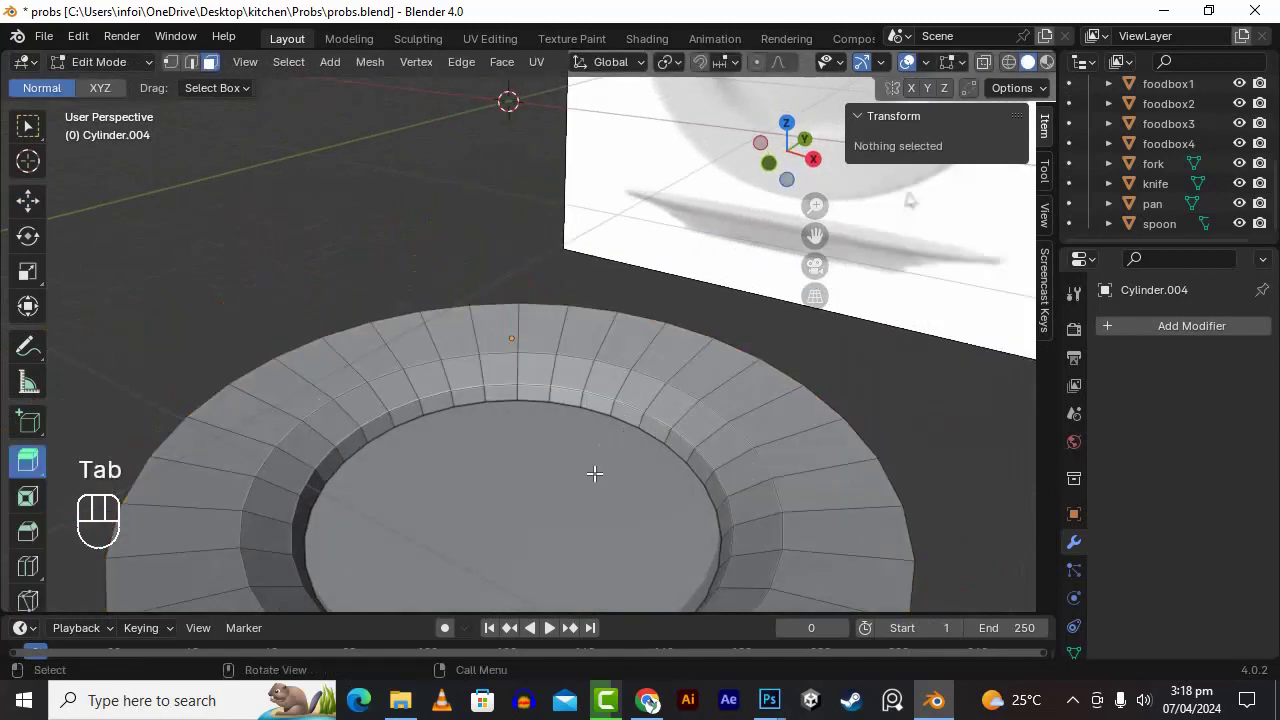
pyautogui.click(594, 473)
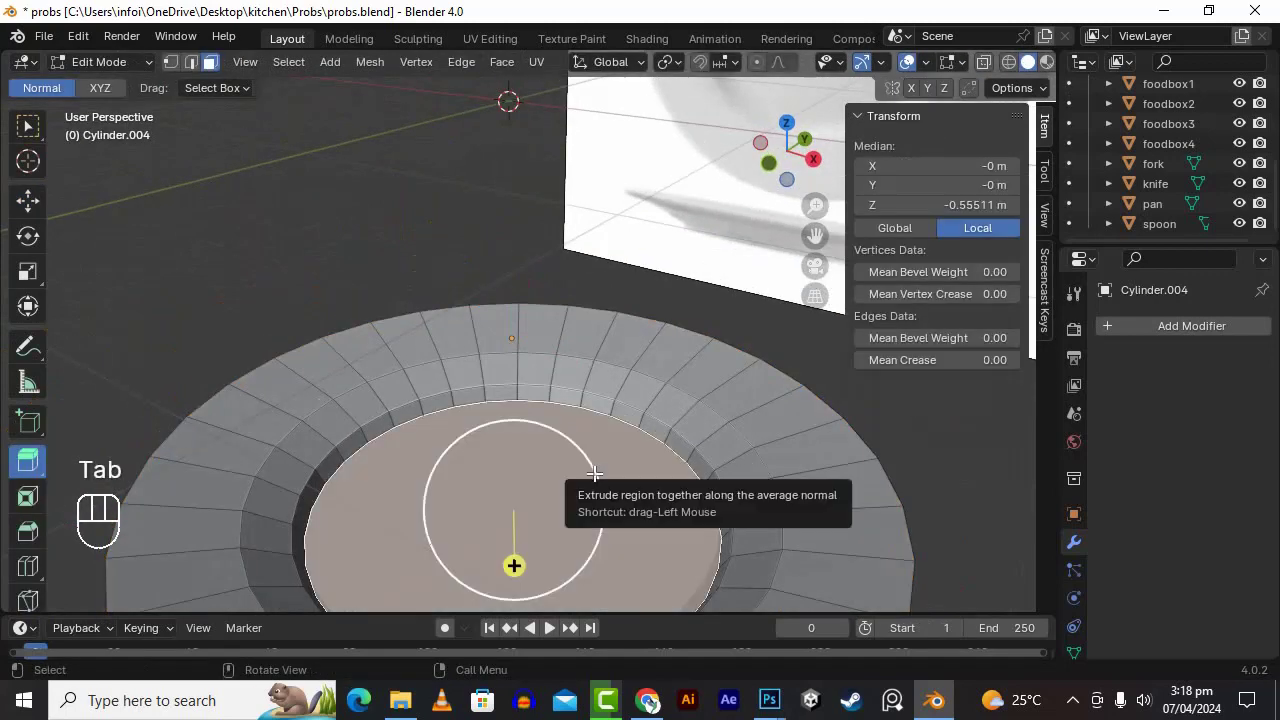
pyautogui.press('i')
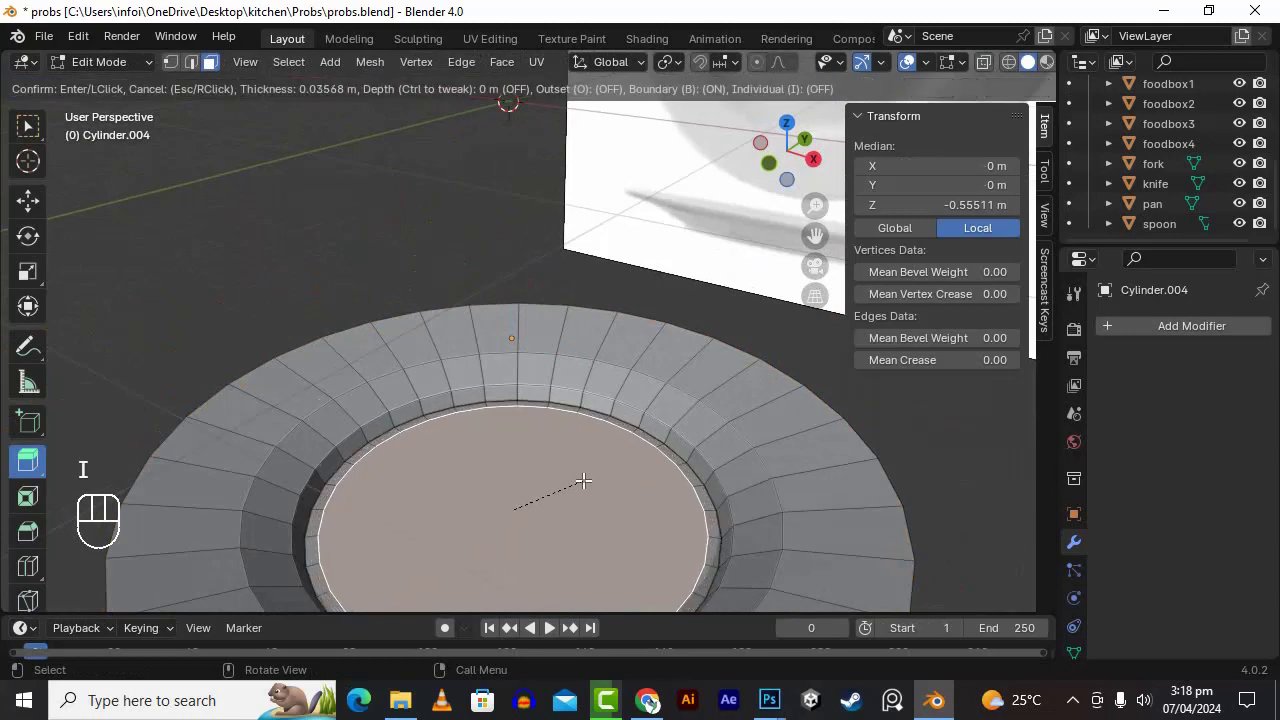
pyautogui.click(583, 481)
pyautogui.scroll(-3, 653, 481)
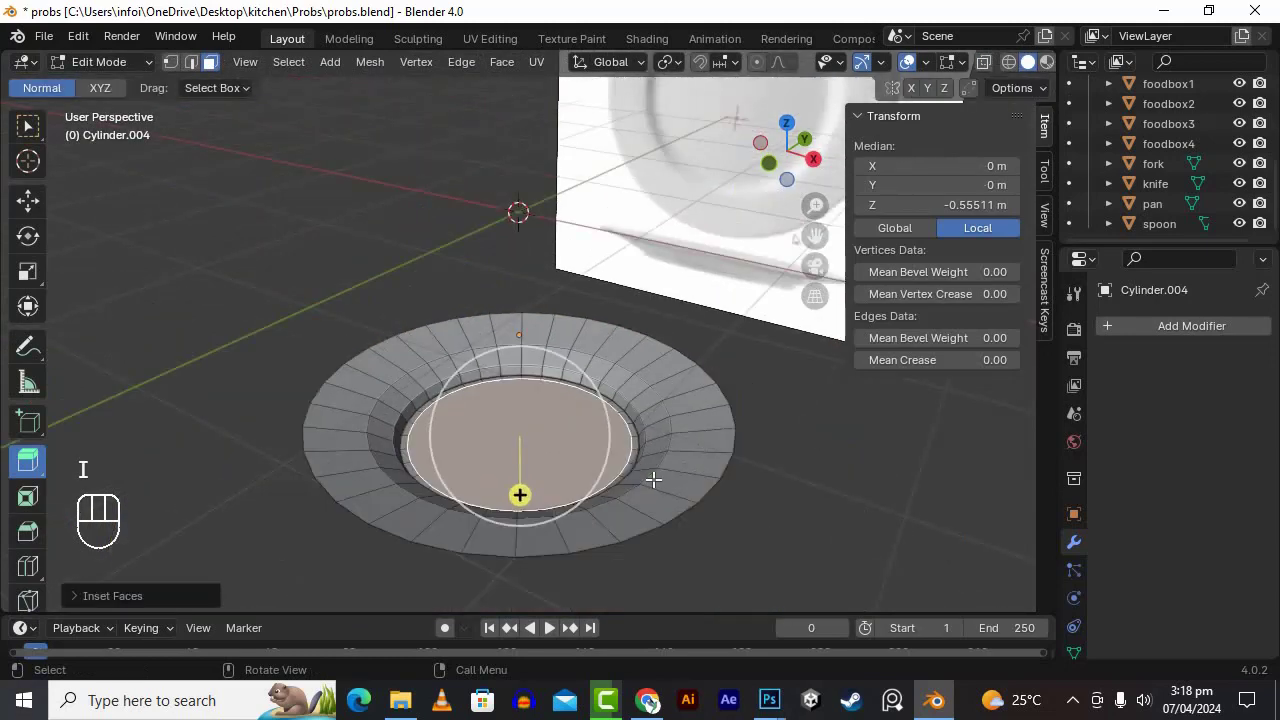
# - Add a loop cut around the plate's sloping rim and slide it close to the outer edge
pyautogui.click(697, 438)
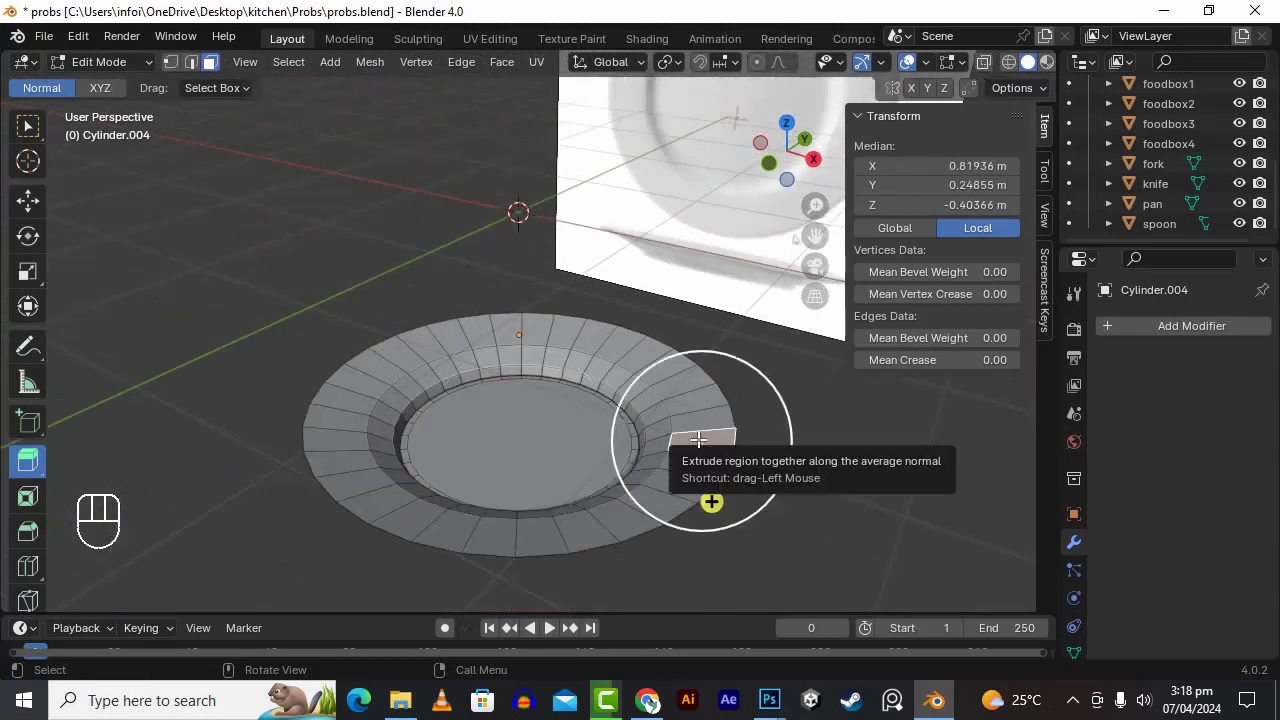
pyautogui.hotkey('ctrl', 'r')
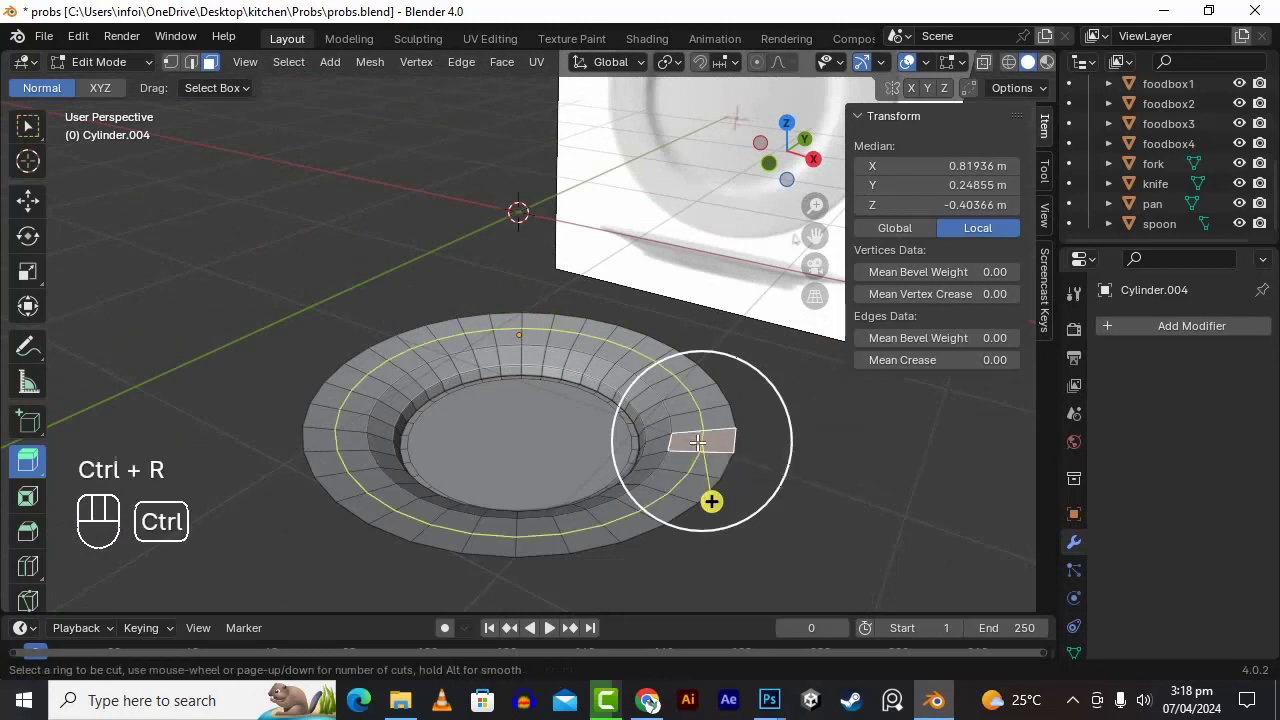
pyautogui.click(697, 442)
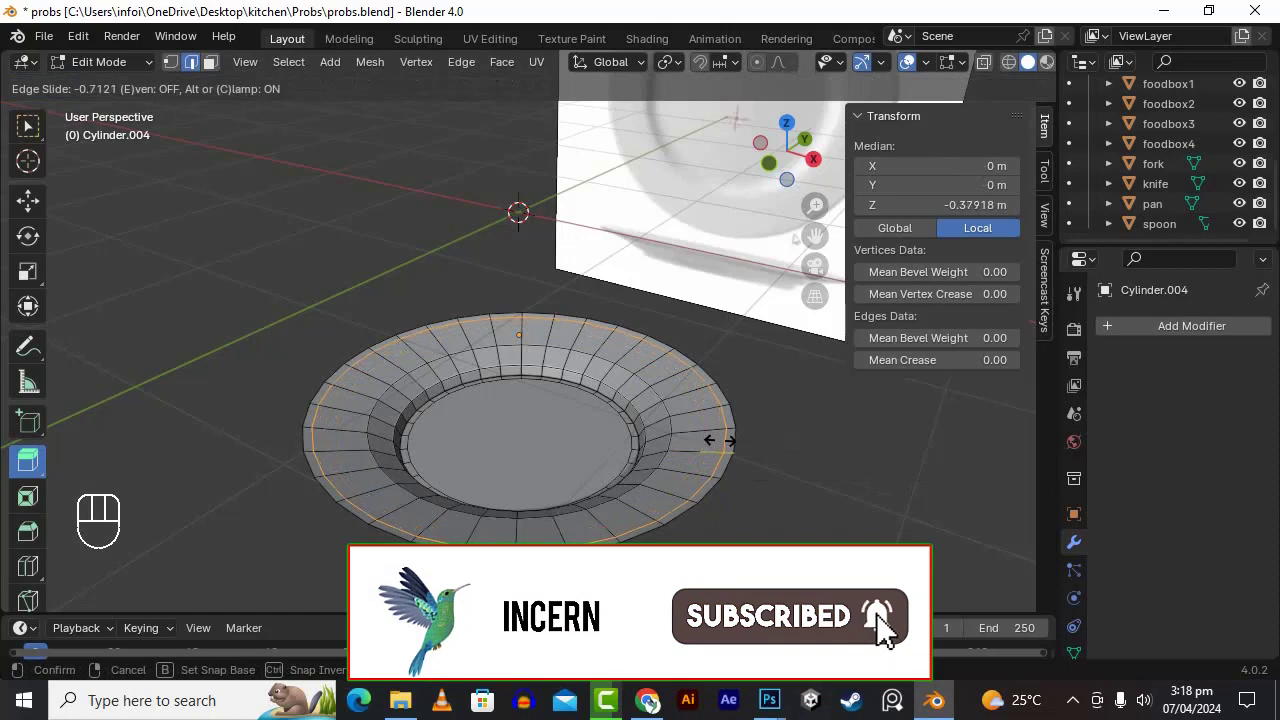
pyautogui.click(716, 440)
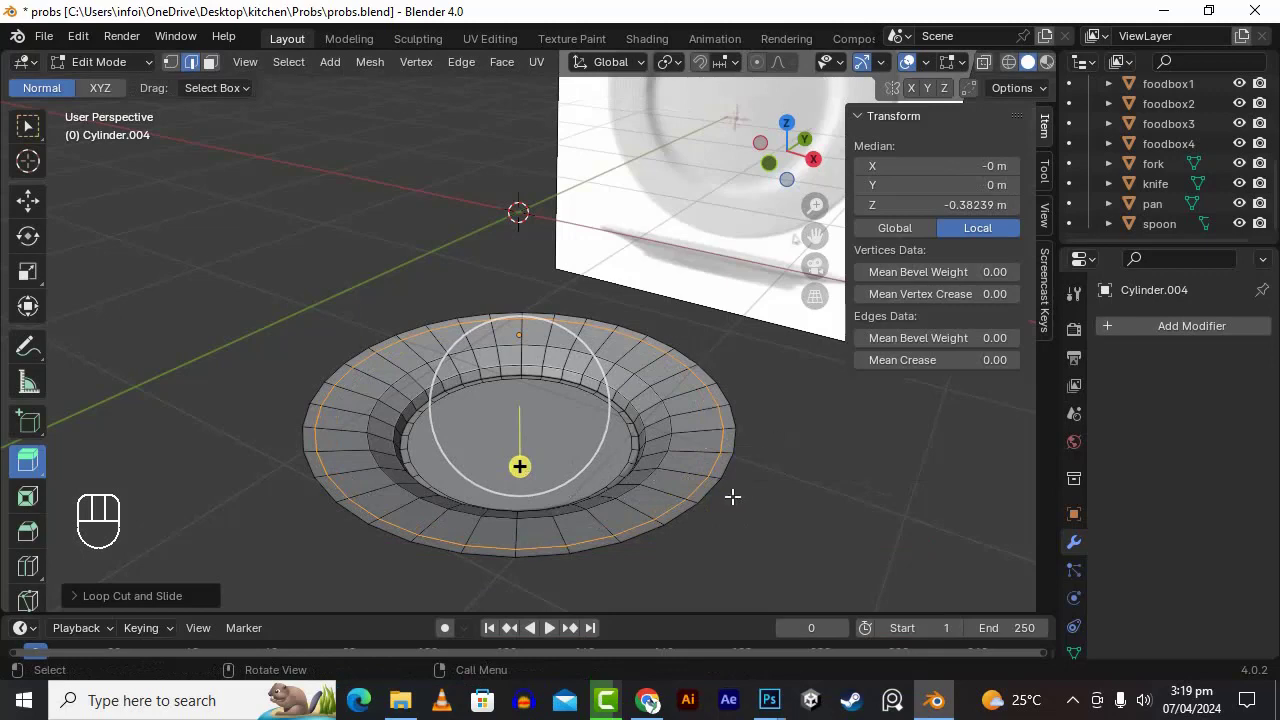
# - Add a Bevel modifier to the plate with an amount of 0.01 m and 3 segments
pyautogui.press('Tab')
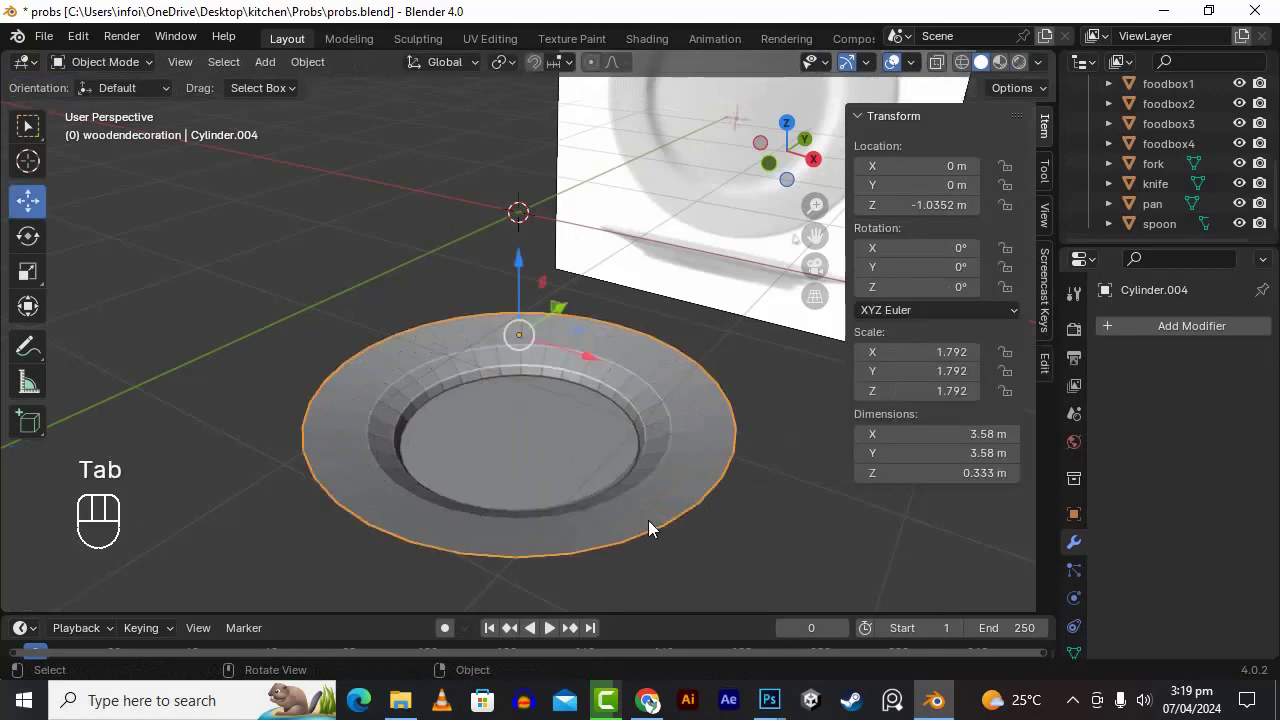
pyautogui.keyDown('alt'); pyautogui.moveTo(703, 540); pyautogui.dragTo(665, 497, button='middle'); pyautogui.keyUp('alt')
pyautogui.scroll(3, 670, 504)
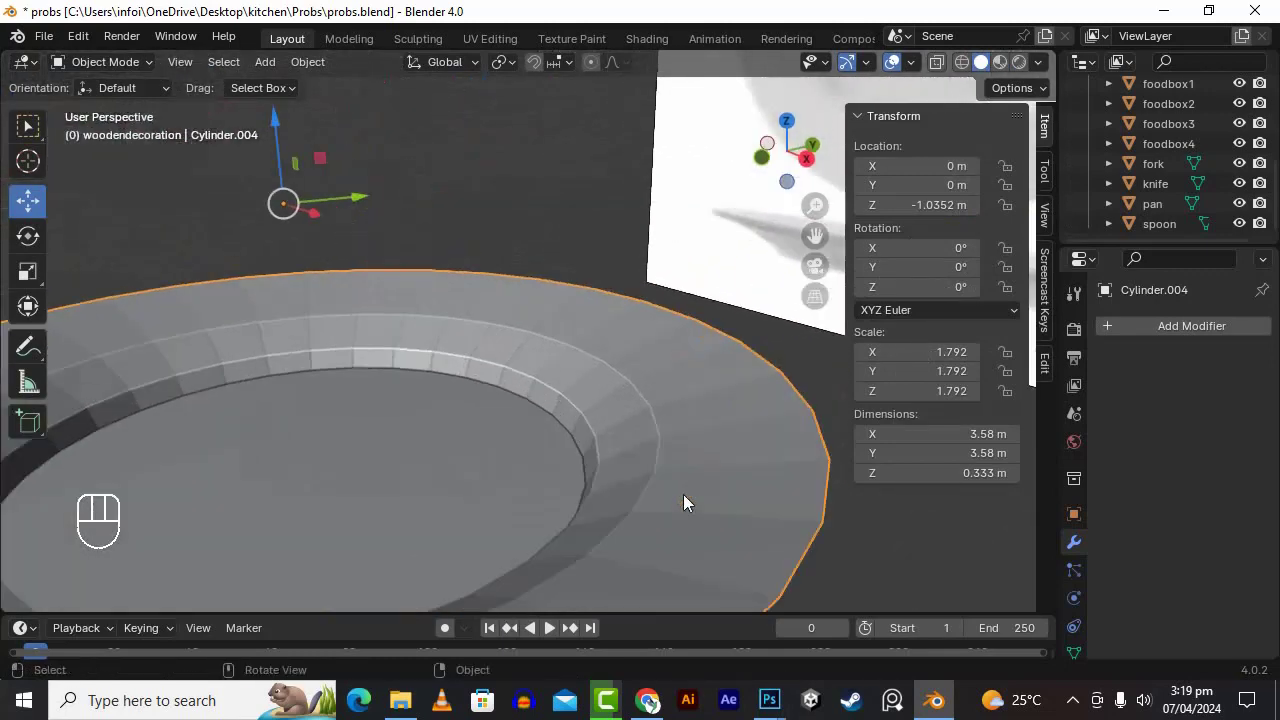
pyautogui.click(1112, 324)
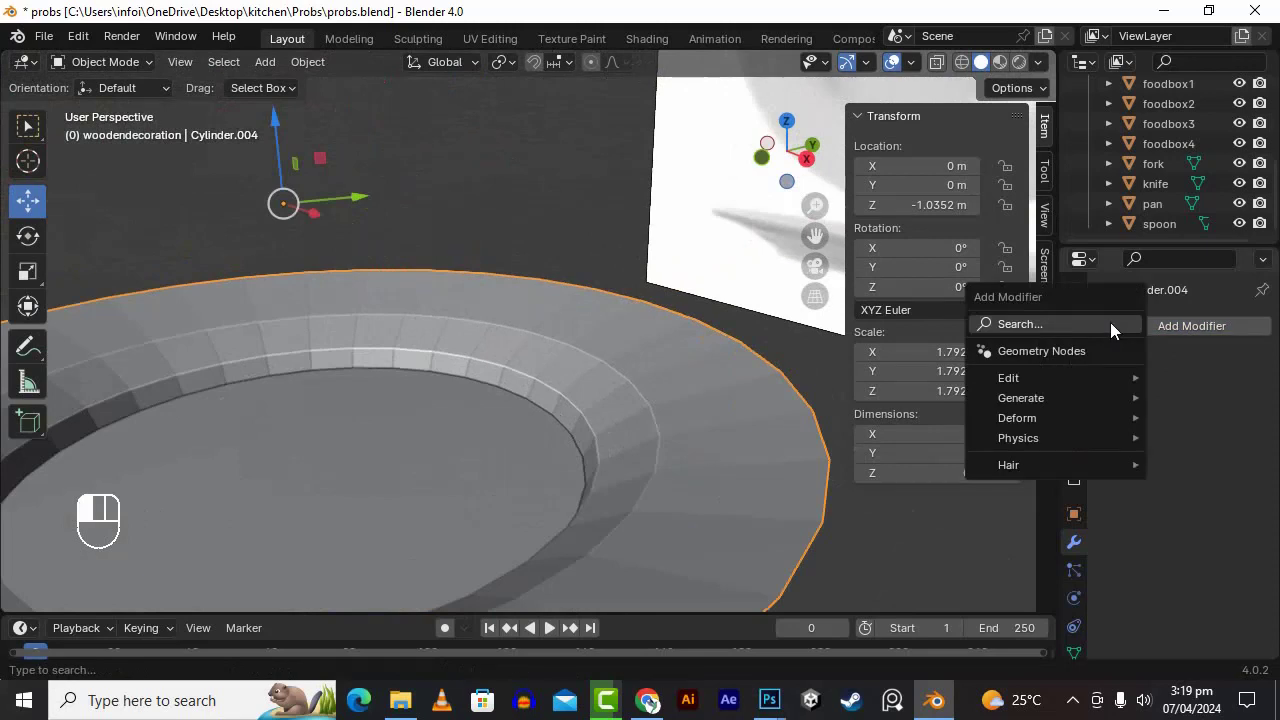
pyautogui.write('be')
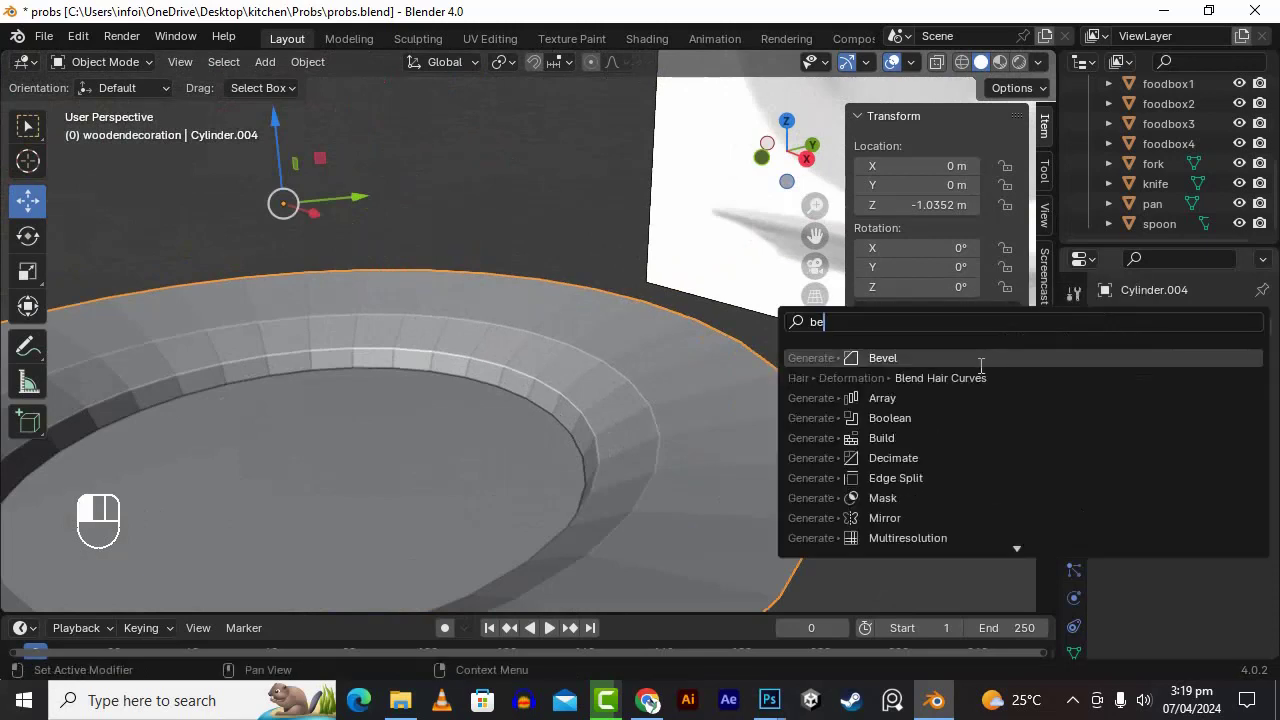
pyautogui.click(981, 360)
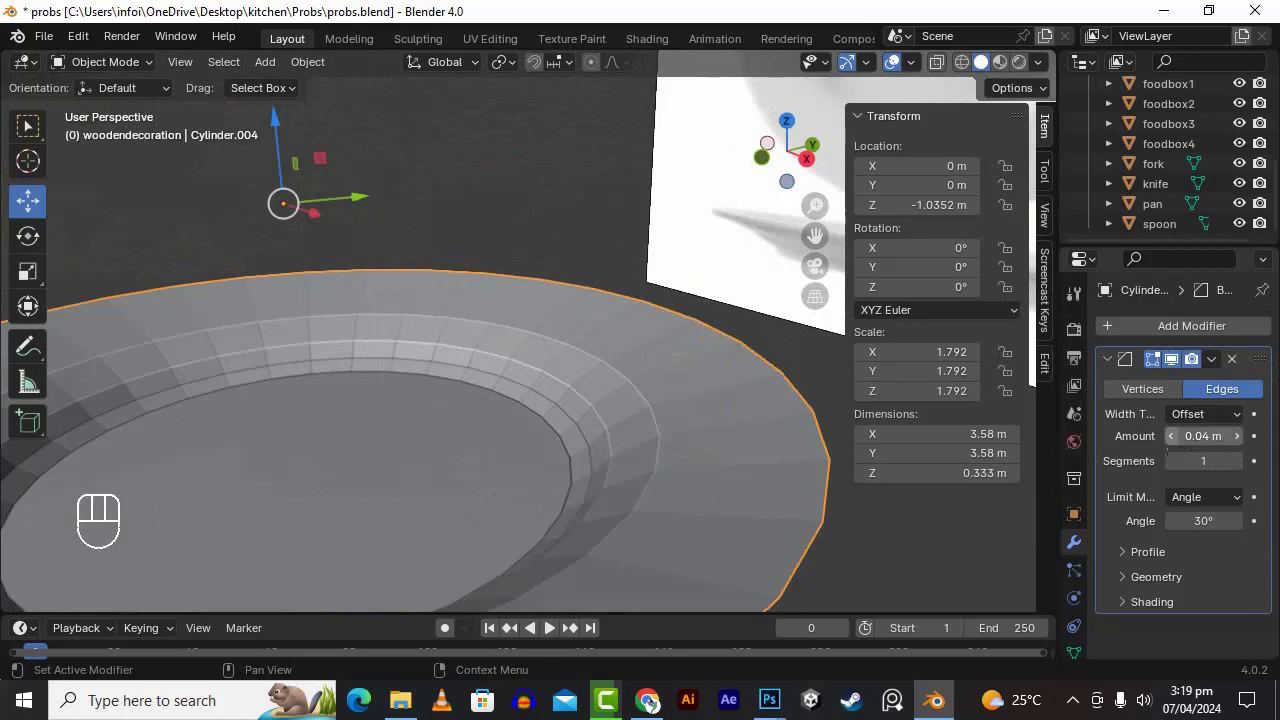
pyautogui.moveTo(1203, 436); pyautogui.dragTo(1190, 436)
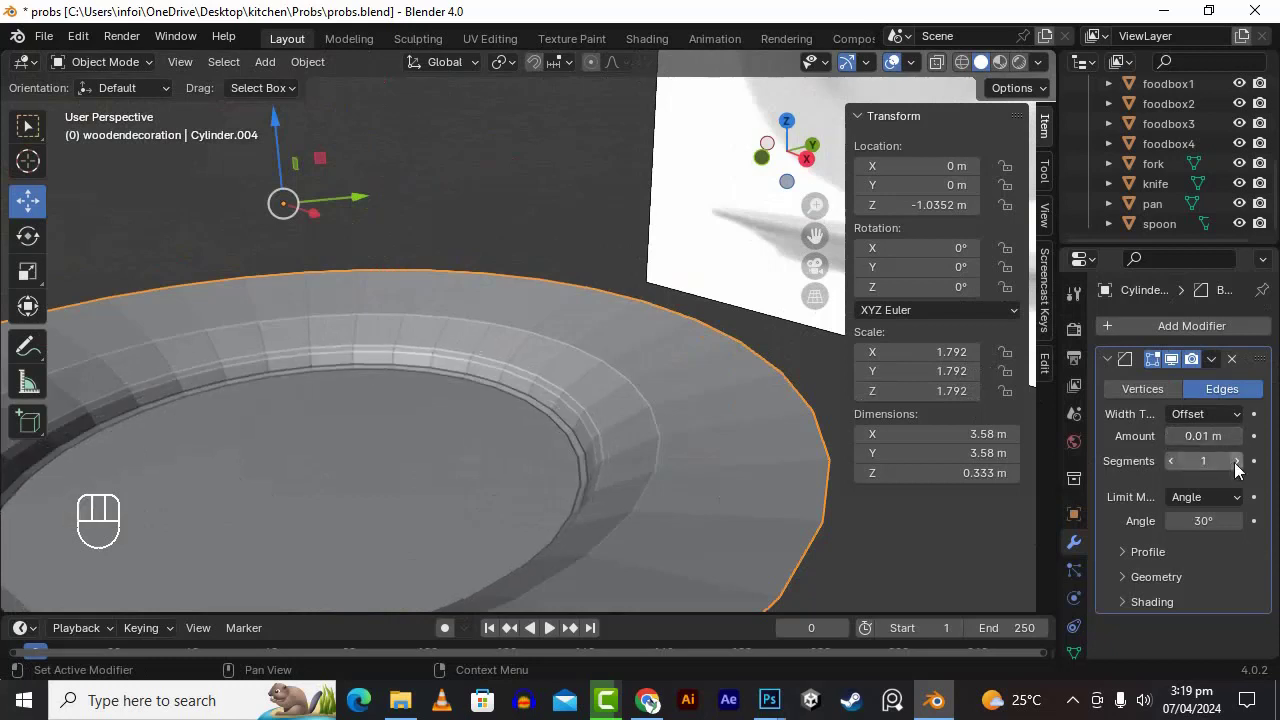
pyautogui.click(1236, 463)
pyautogui.click(1236, 463)
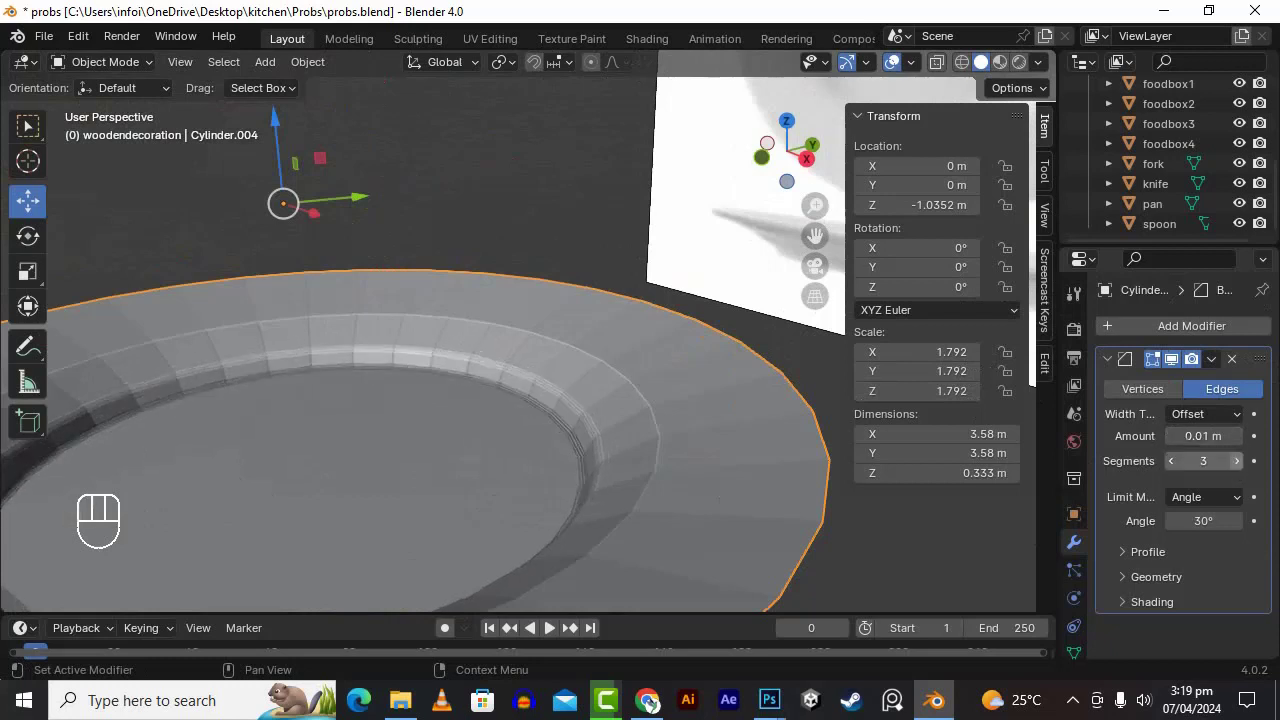
# - Apply the Bevel modifier and shade the plate smooth
pyautogui.click(1209, 362)
pyautogui.click(1178, 385)
pyautogui.rightClick(620, 390)
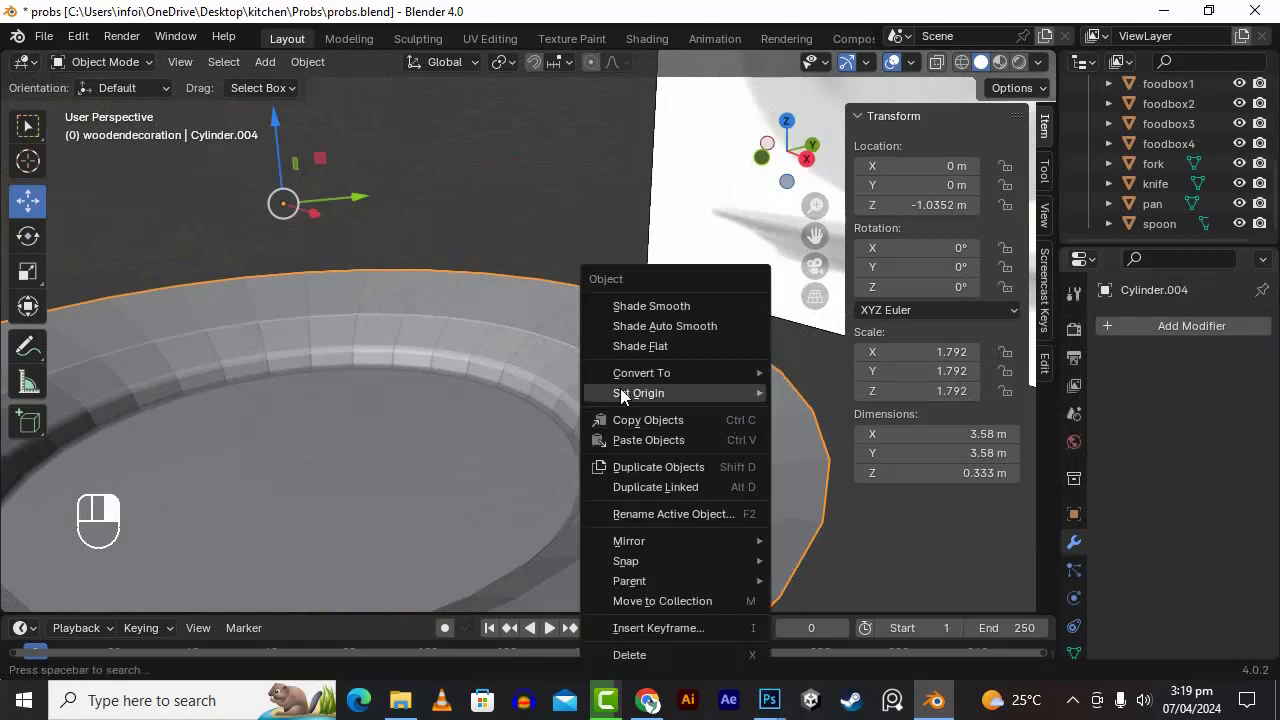
pyautogui.click(651, 306)
pyautogui.scroll(-5, 718, 438)
pyautogui.moveTo(703, 456)
pyautogui.keyDown('alt'); pyautogui.mouseDown()
pyautogui.moveTo(676, 466)
pyautogui.moveTo(699, 428)
pyautogui.moveTo(643, 451)
pyautogui.moveTo(512, 450)
pyautogui.moveTo(617, 391)
pyautogui.moveTo(654, 506)
pyautogui.moveTo(857, 423)
pyautogui.moveTo(703, 453)
pyautogui.mouseUp(); pyautogui.keyUp('alt')
pyautogui.scroll(5, 678, 456)
pyautogui.scroll(-10, 512, 441)
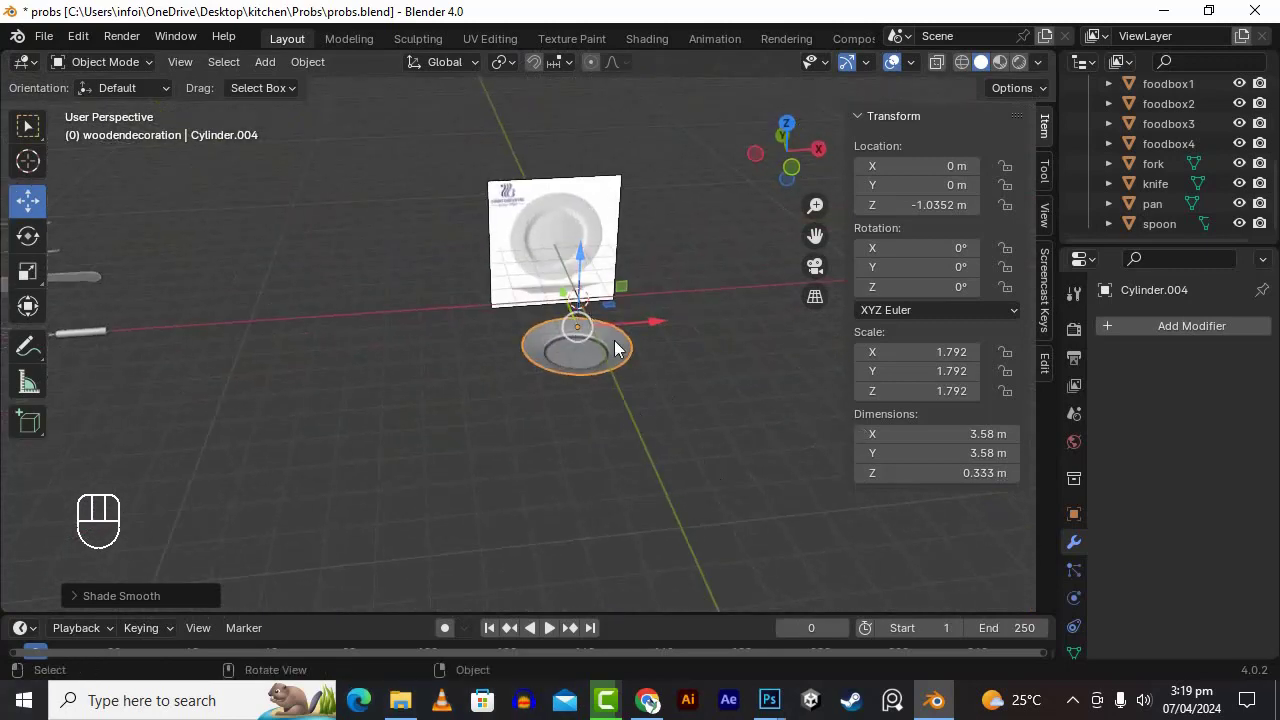
# - Delete the plate's reference image and move the plate along X to about -4.59 m
pyautogui.click(600, 305)
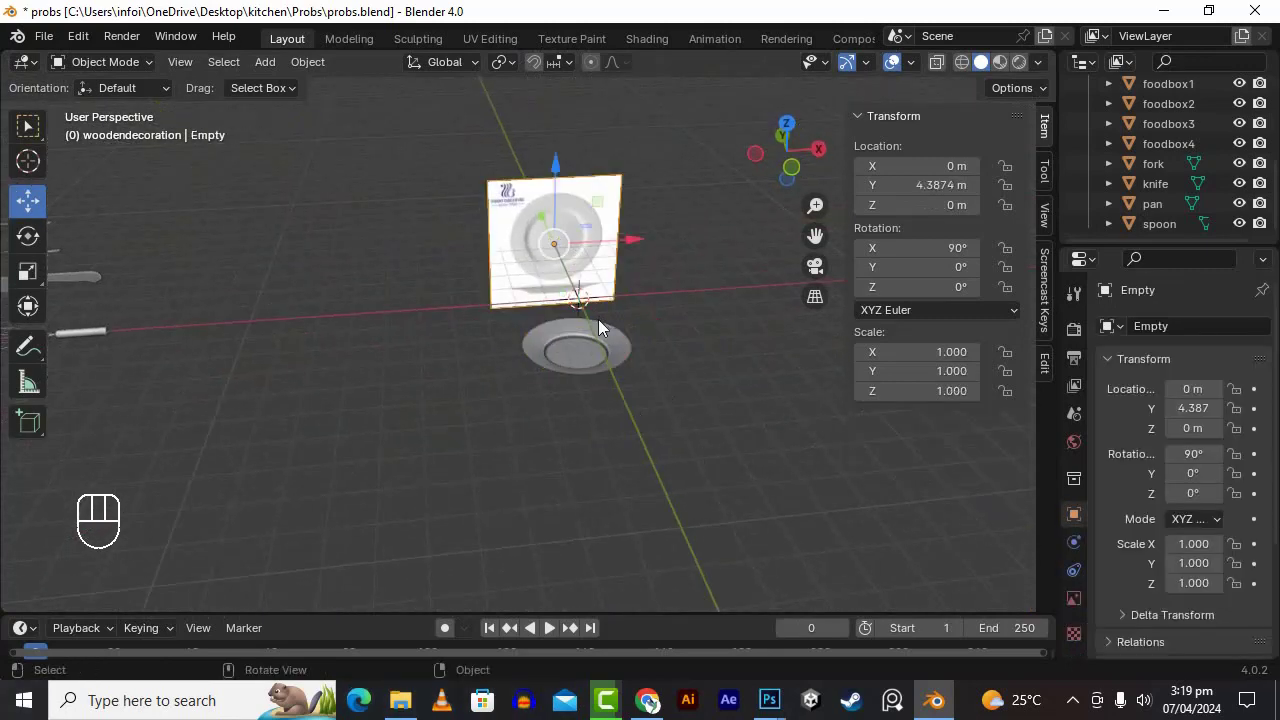
pyautogui.press('Delete')
pyautogui.click(605, 365)
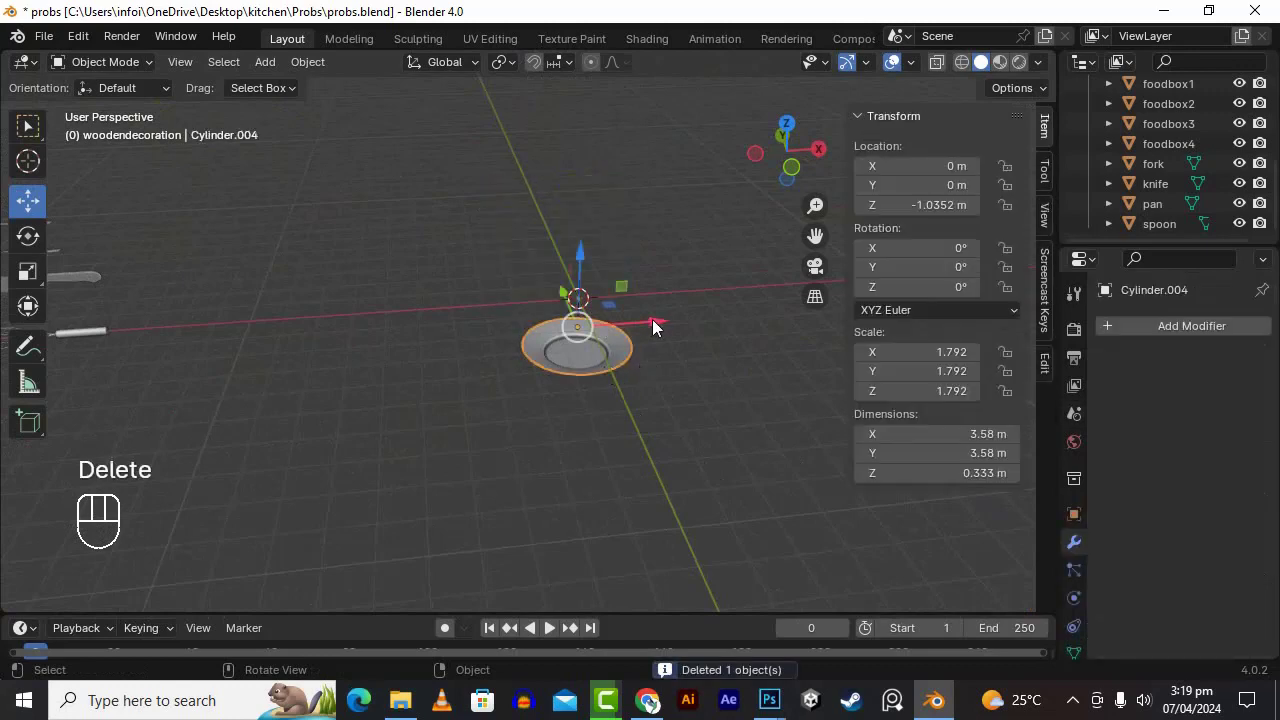
pyautogui.moveTo(653, 327); pyautogui.dragTo(489, 350)
# - Raise the plate to about 1.26 m on Z and shift it further along negative X towards the other utensils
pyautogui.press('KP_1')
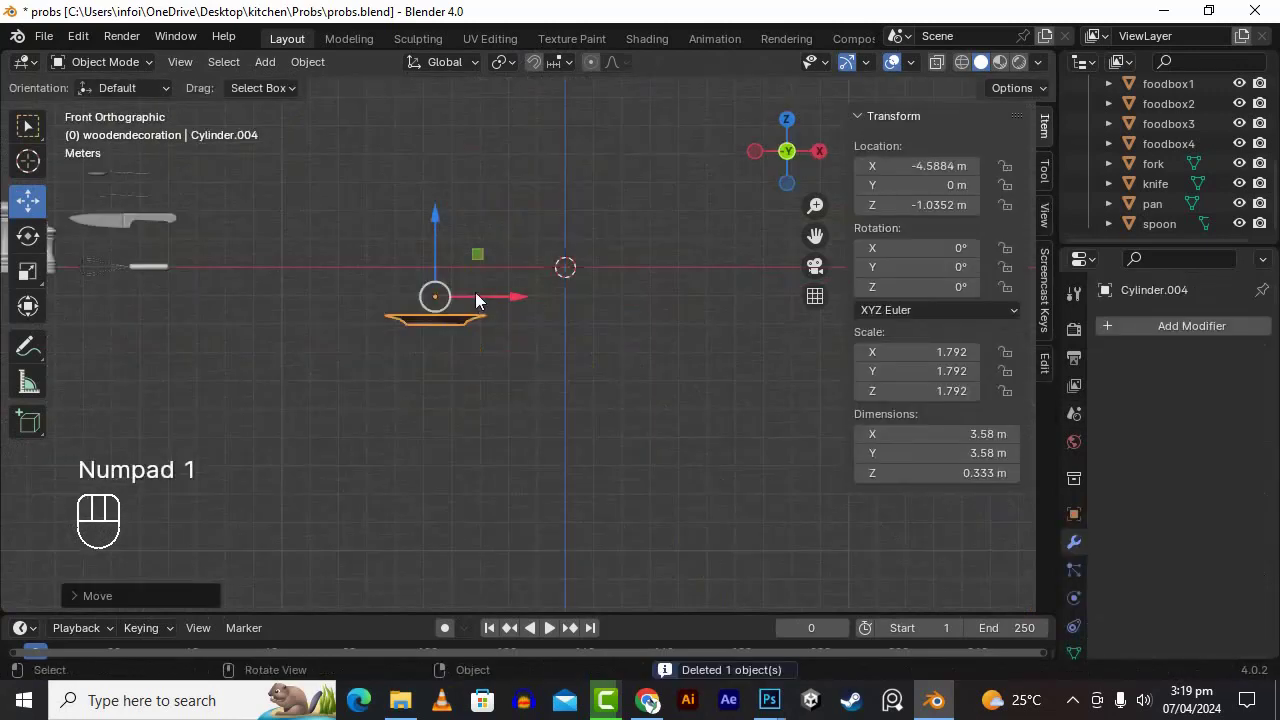
pyautogui.moveTo(439, 228); pyautogui.dragTo(435, 145)
pyautogui.click(446, 270)
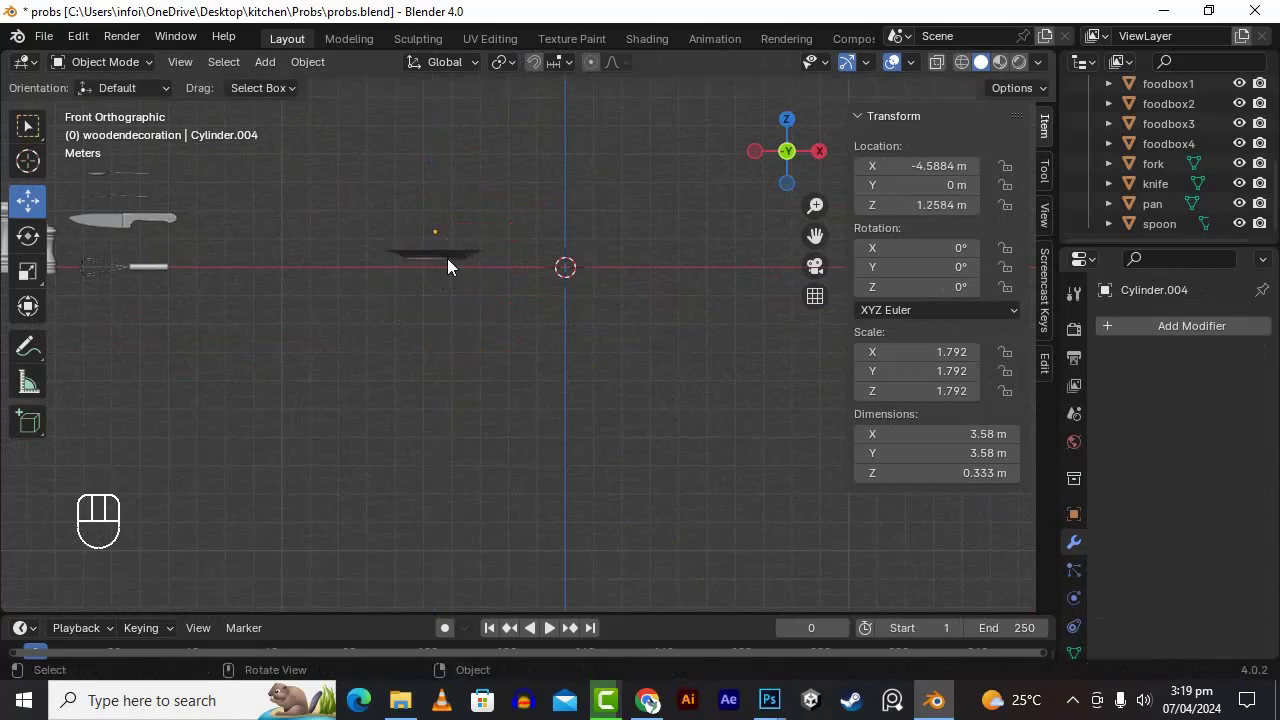
pyautogui.click(447, 265)
pyautogui.moveTo(514, 246); pyautogui.dragTo(451, 246)
pyautogui.click(513, 415)
# - Import the cutting board reference image from File Explorer and move it to about X 0.38 m, Z 0.72 m
pyautogui.click(401, 699)
pyautogui.moveTo(458, 510); pyautogui.dragTo(500, 375)
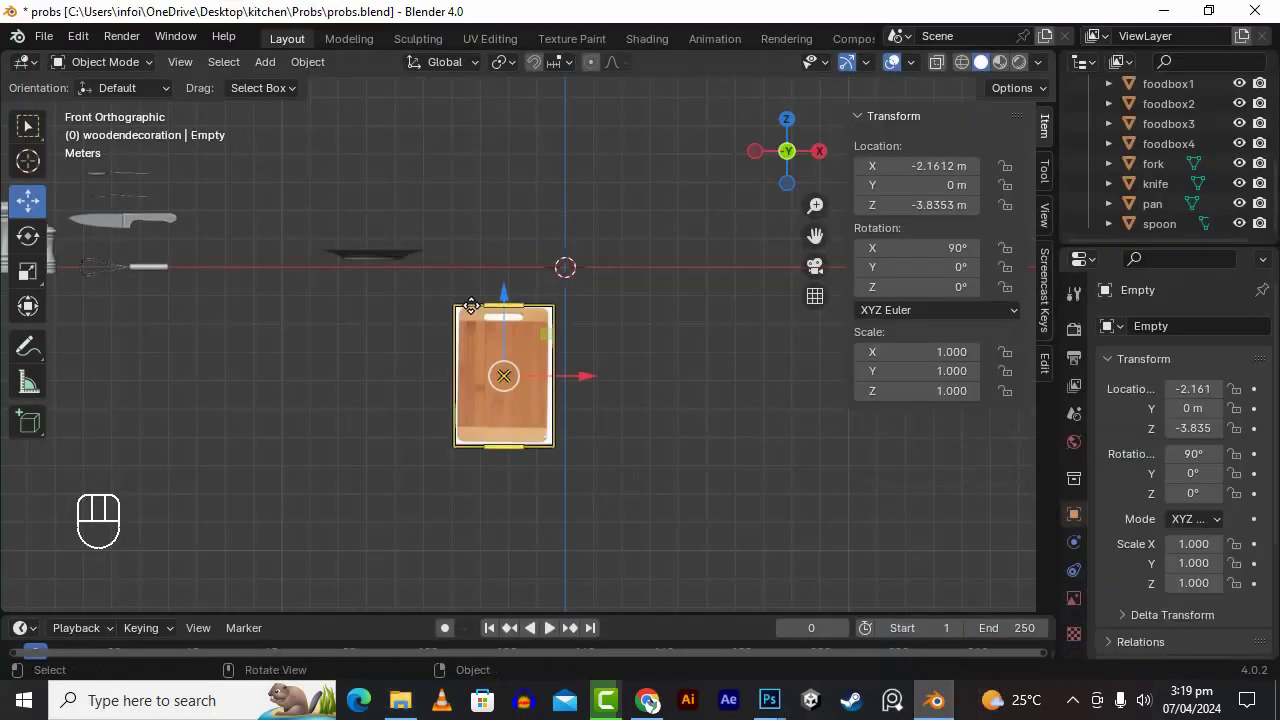
pyautogui.moveTo(503, 306); pyautogui.dragTo(522, 202)
pyautogui.moveTo(590, 248); pyautogui.dragTo(793, 271)
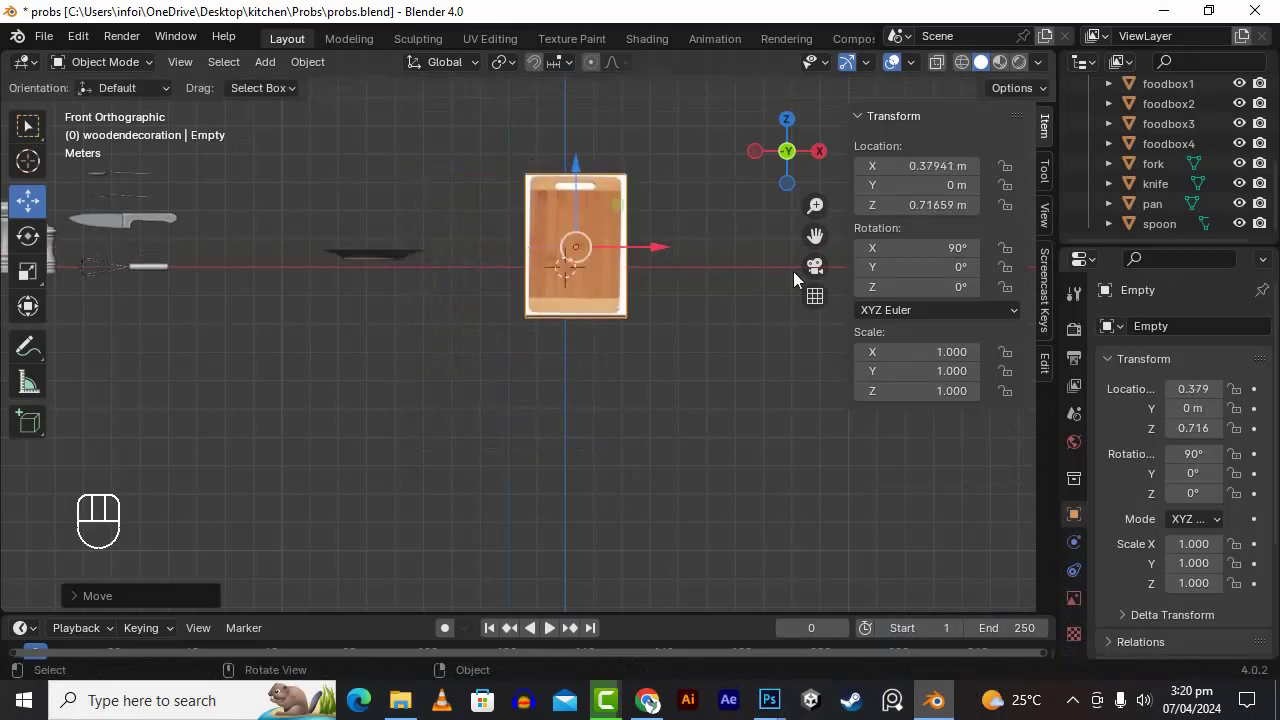
# - Move the cutting board image to about -0.20 m on X and push it back to about 3.74 m on Y
pyautogui.scroll(4, 635, 340)
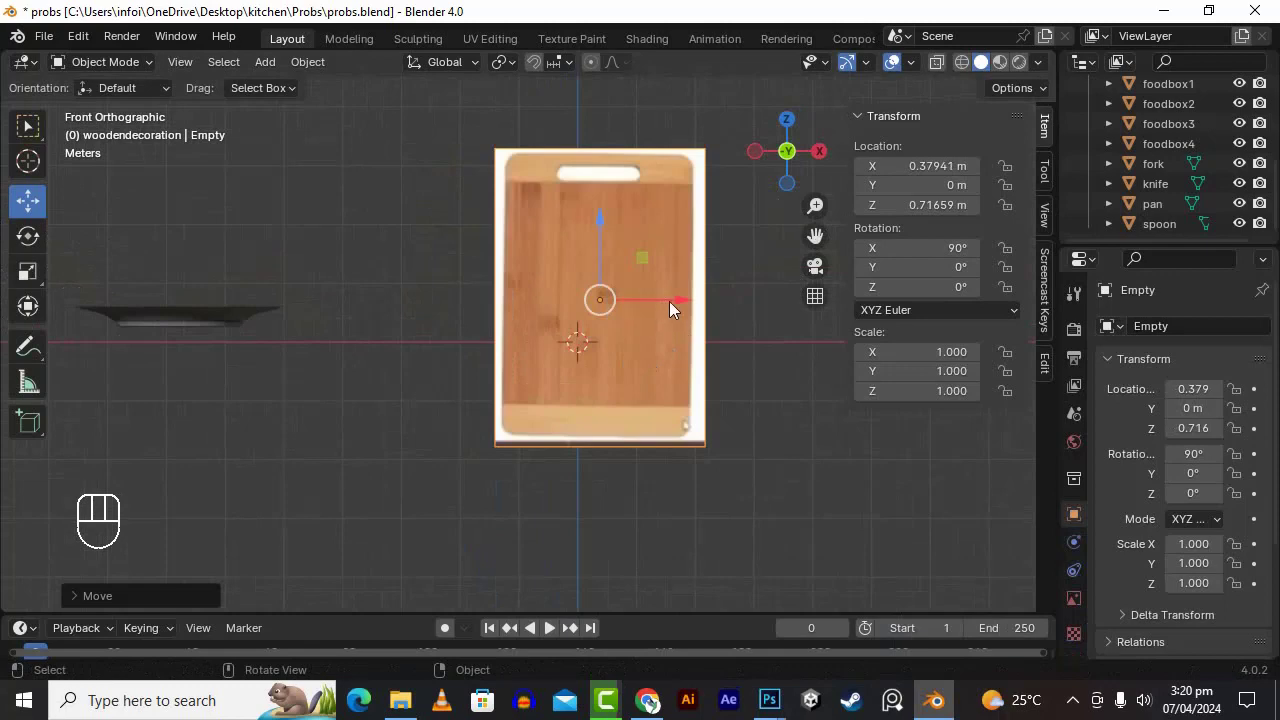
pyautogui.moveTo(669, 301); pyautogui.dragTo(601, 379)
pyautogui.moveTo(569, 316); pyautogui.dragTo(445, 253)
pyautogui.keyDown('alt'); pyautogui.moveTo(445, 253); pyautogui.dragTo(556, 312); pyautogui.keyUp('alt')
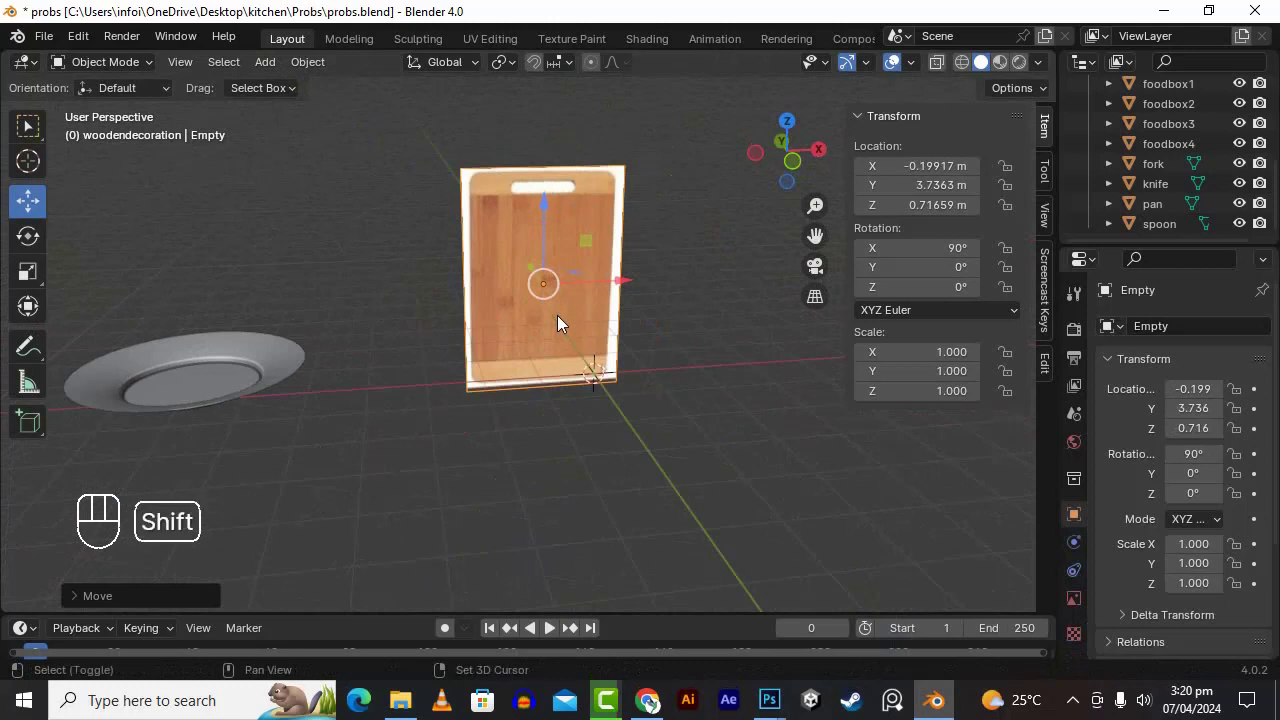
# - Add a mesh plane at the origin and rotate it 90° about X to stand upright
pyautogui.hotkey('shift', 'a')
pyautogui.moveTo(557, 317)
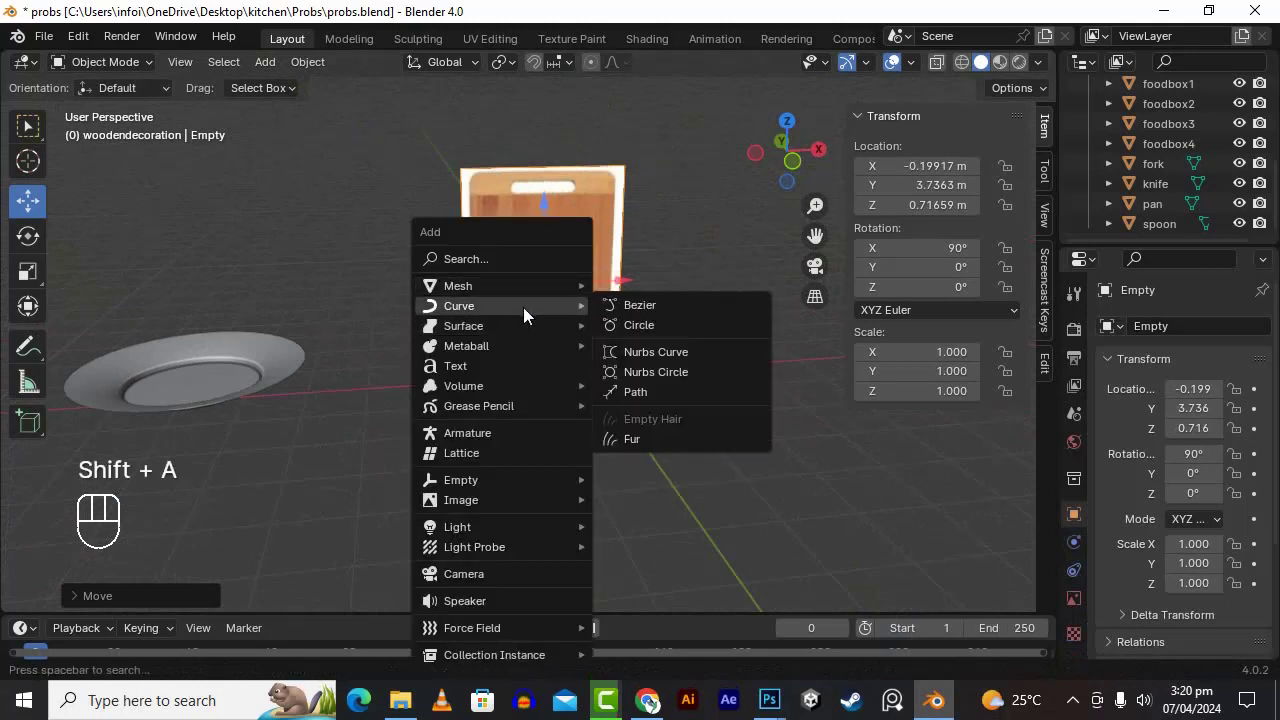
pyautogui.moveTo(527, 287)
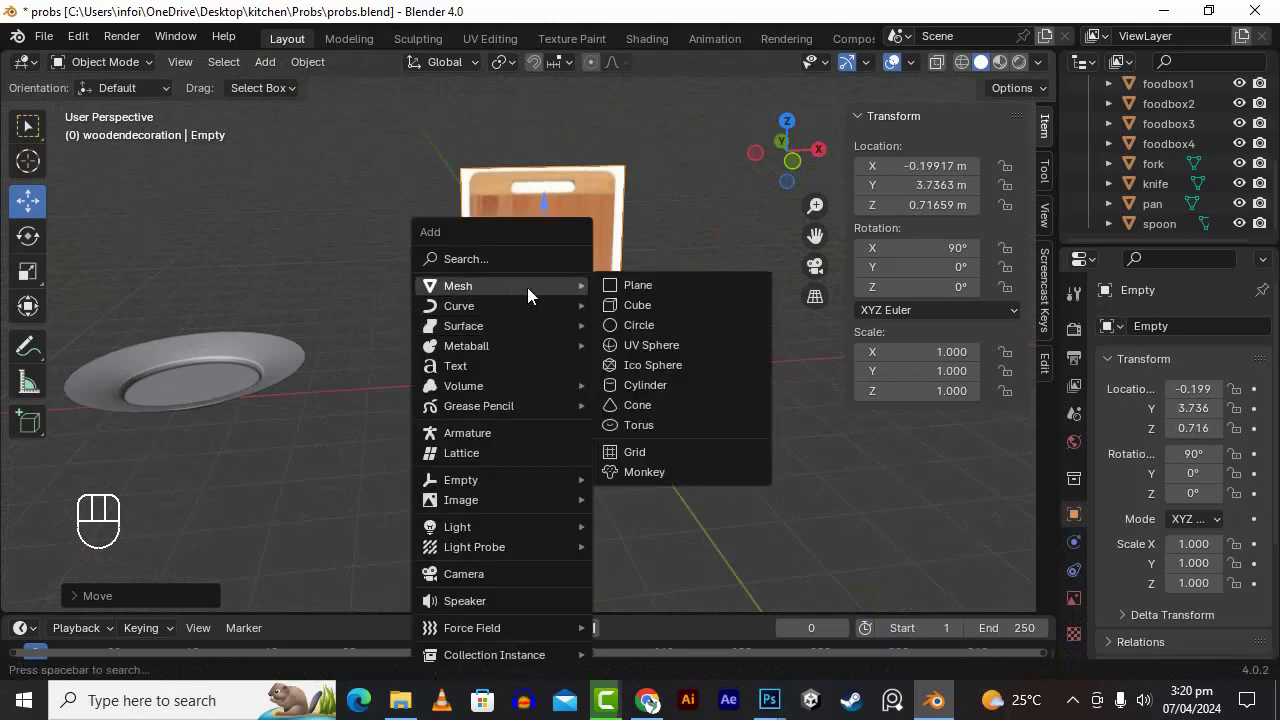
pyautogui.click(663, 286)
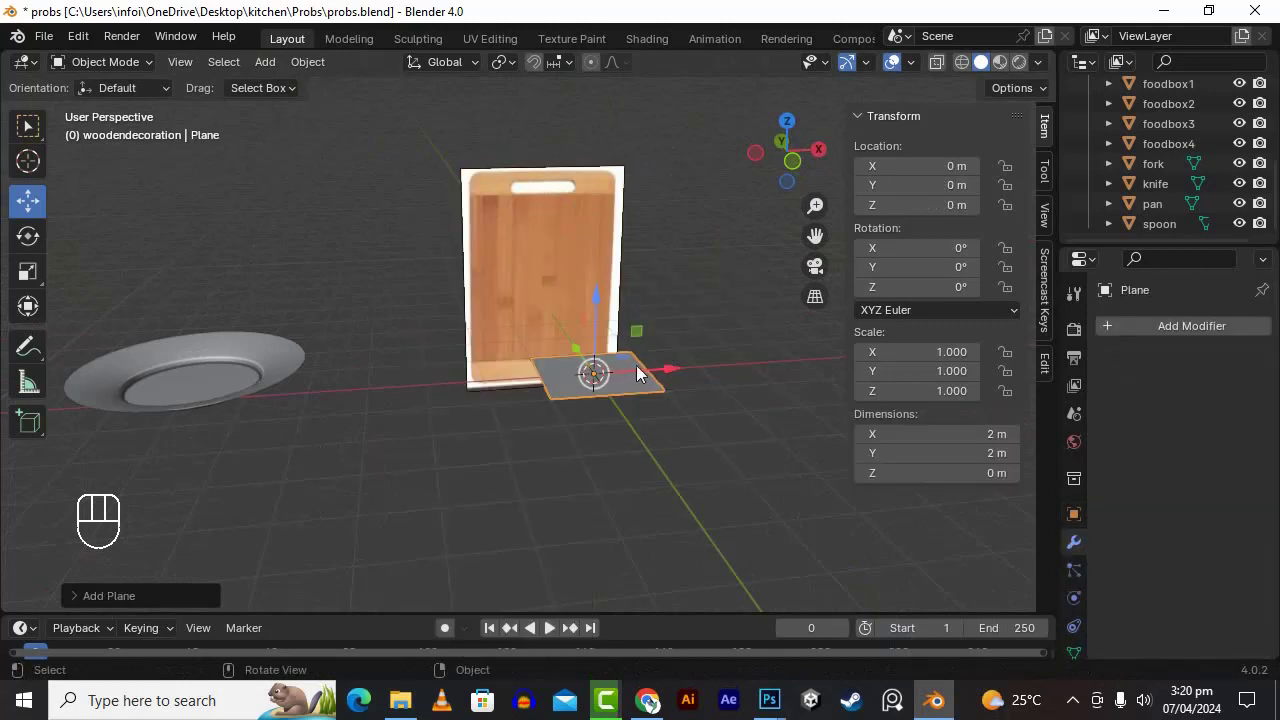
pyautogui.press('r')
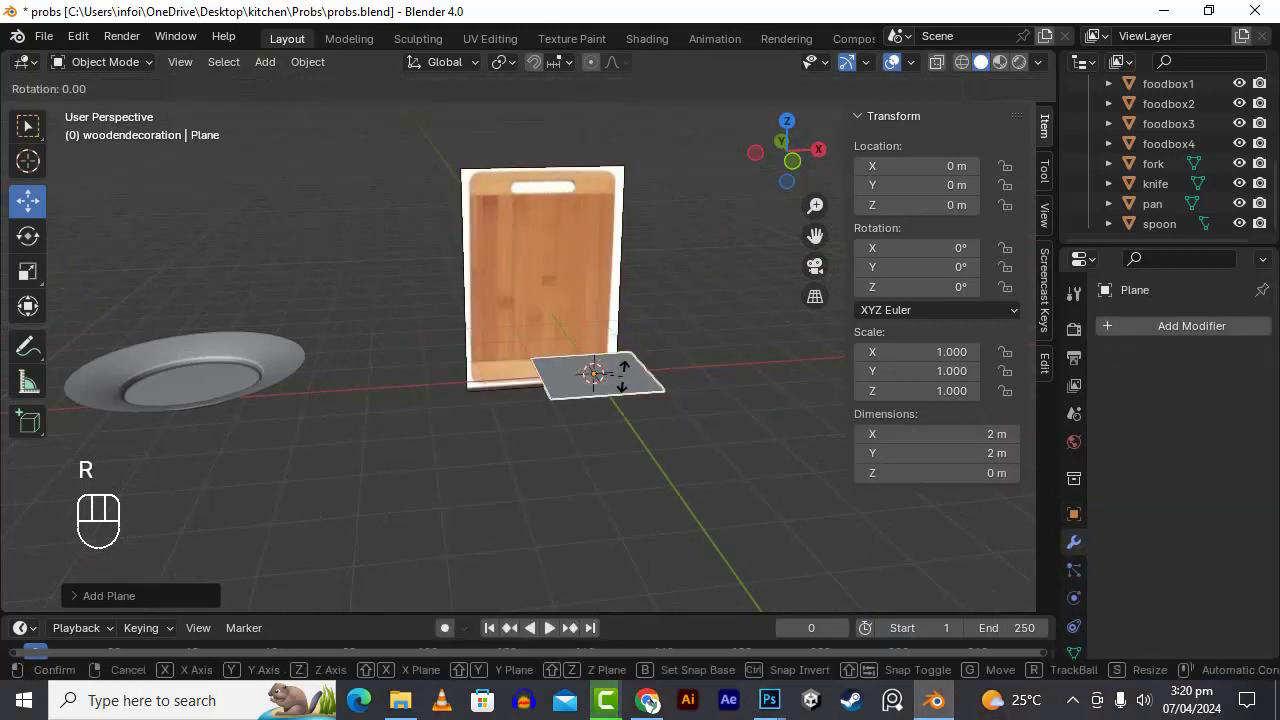
pyautogui.press('x')
pyautogui.press('KP_9')
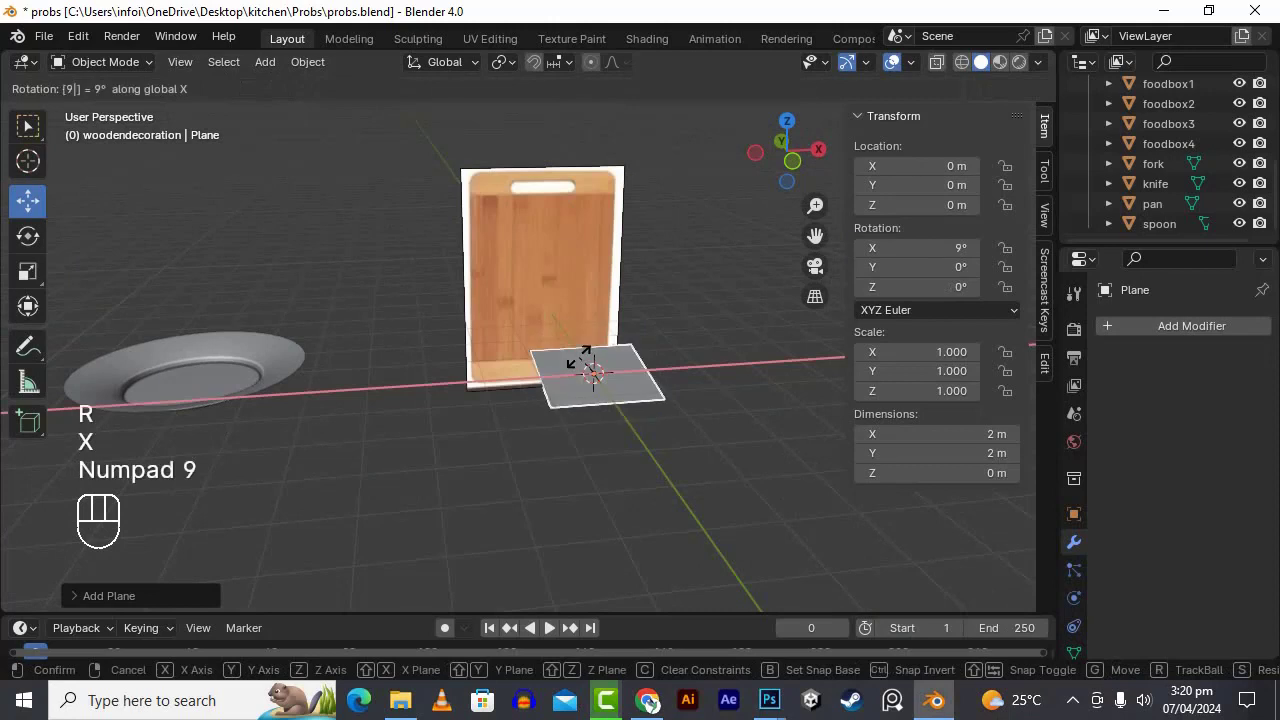
pyautogui.press('KP_0')
pyautogui.press('KP_Enter')
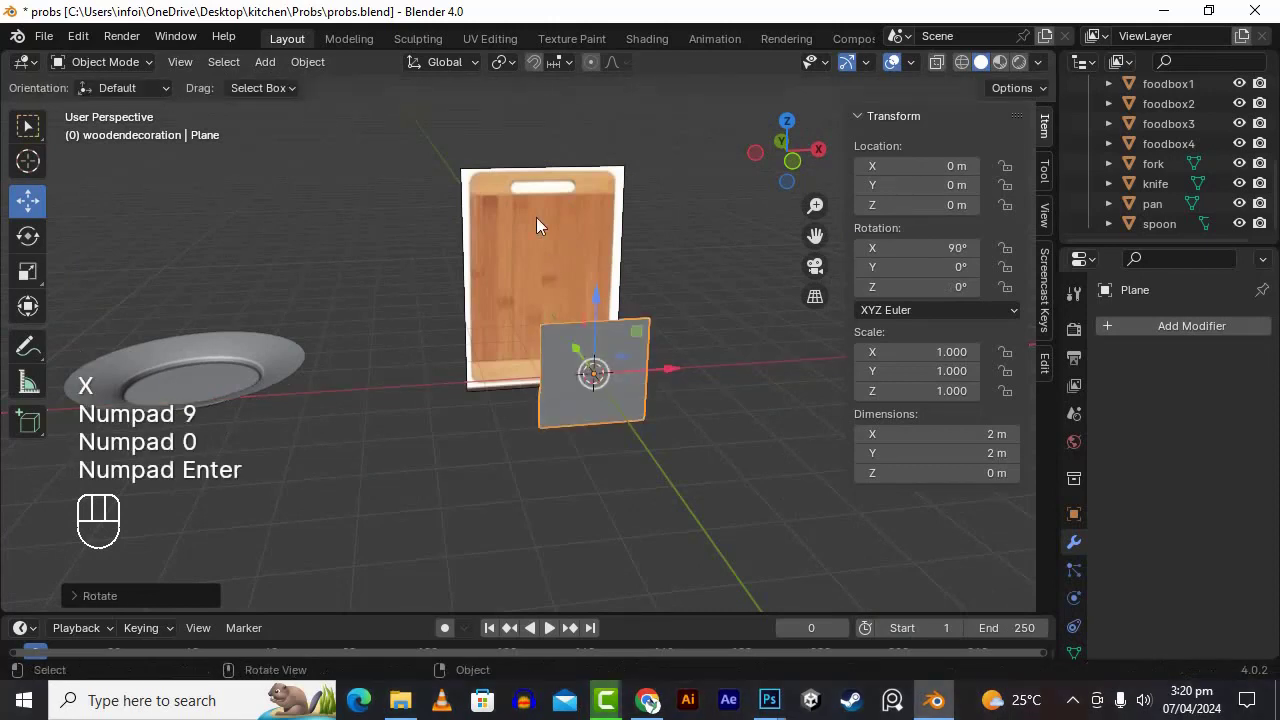
# - Scale the plane uniformly to about 1.576 and shift it to about X -0.26 m to match the cutting board's width in front view
pyautogui.press('KP_1')
pyautogui.scroll(3, 640, 410)
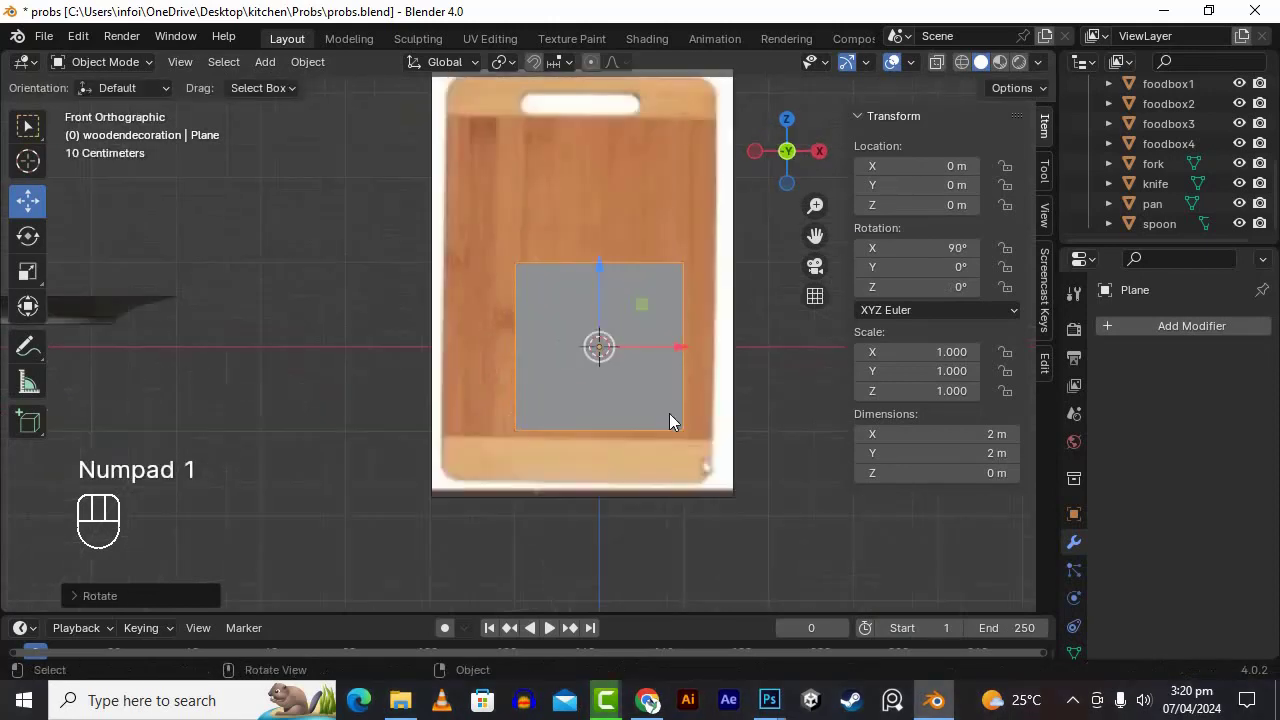
pyautogui.moveTo(680, 361)
pyautogui.mouseDown()
pyautogui.moveTo(645, 352)
pyautogui.moveTo(656, 356)
pyautogui.mouseUp()
pyautogui.press('s')
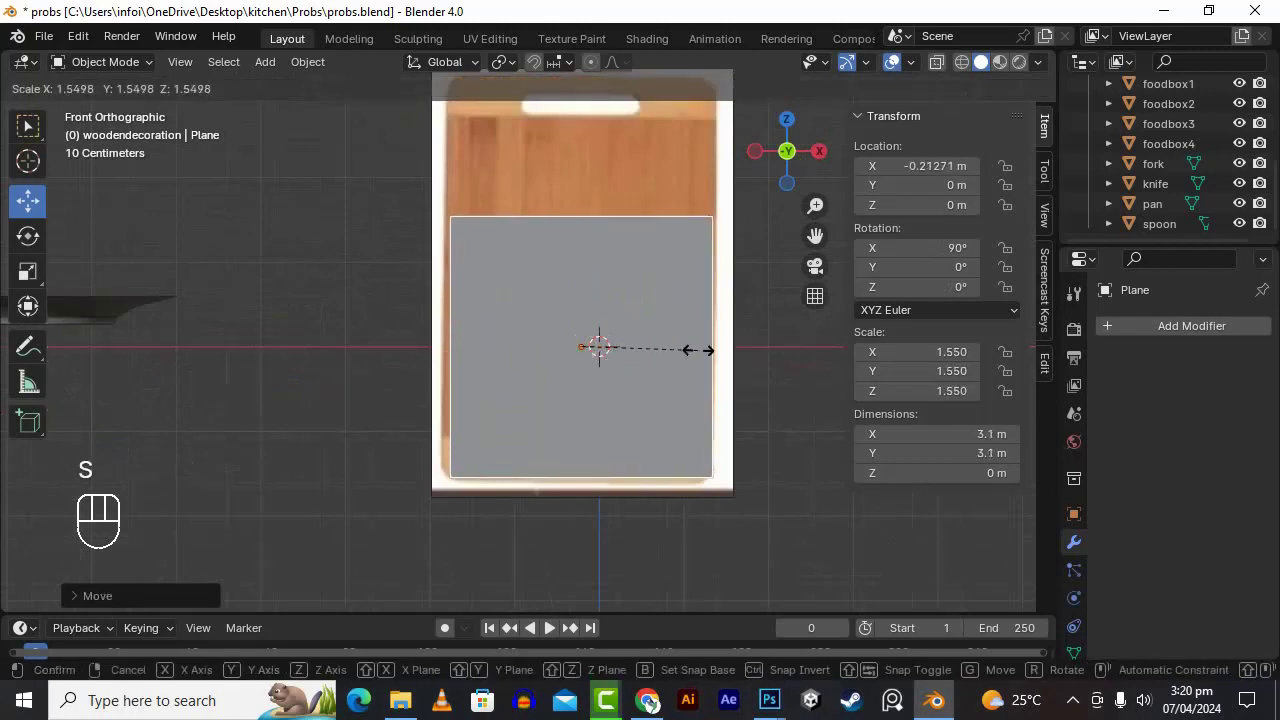
pyautogui.click(700, 350)
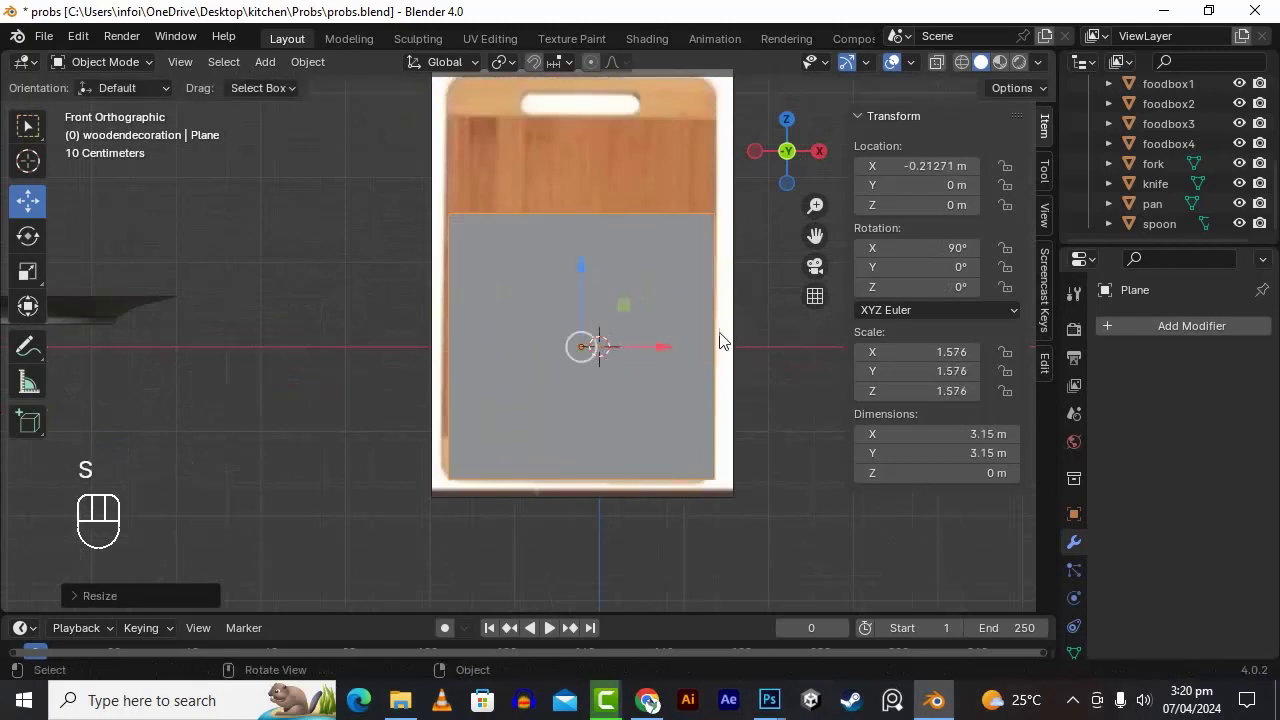
pyautogui.moveTo(662, 348); pyautogui.dragTo(655, 357)
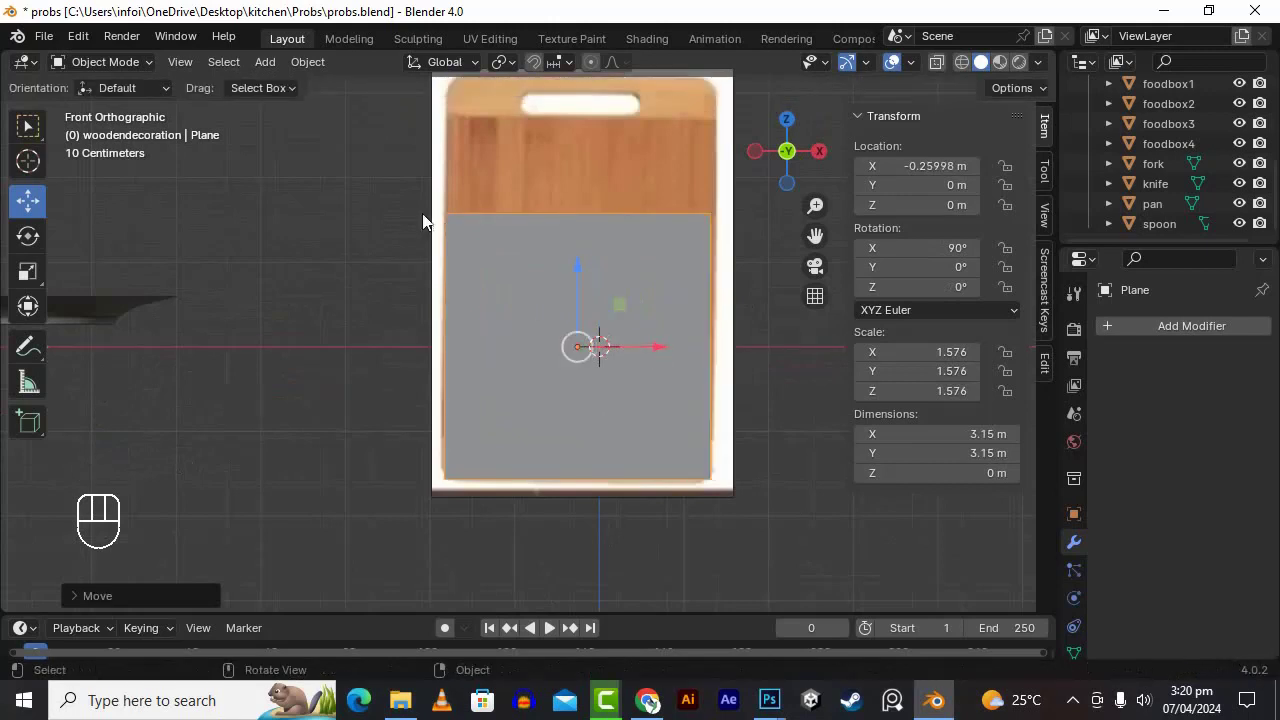
# - Move the plane's top vertices to about 2.04 m and its bottom vertices to about -1.015 m on local Y, matching the board's height
pyautogui.press('Tab')
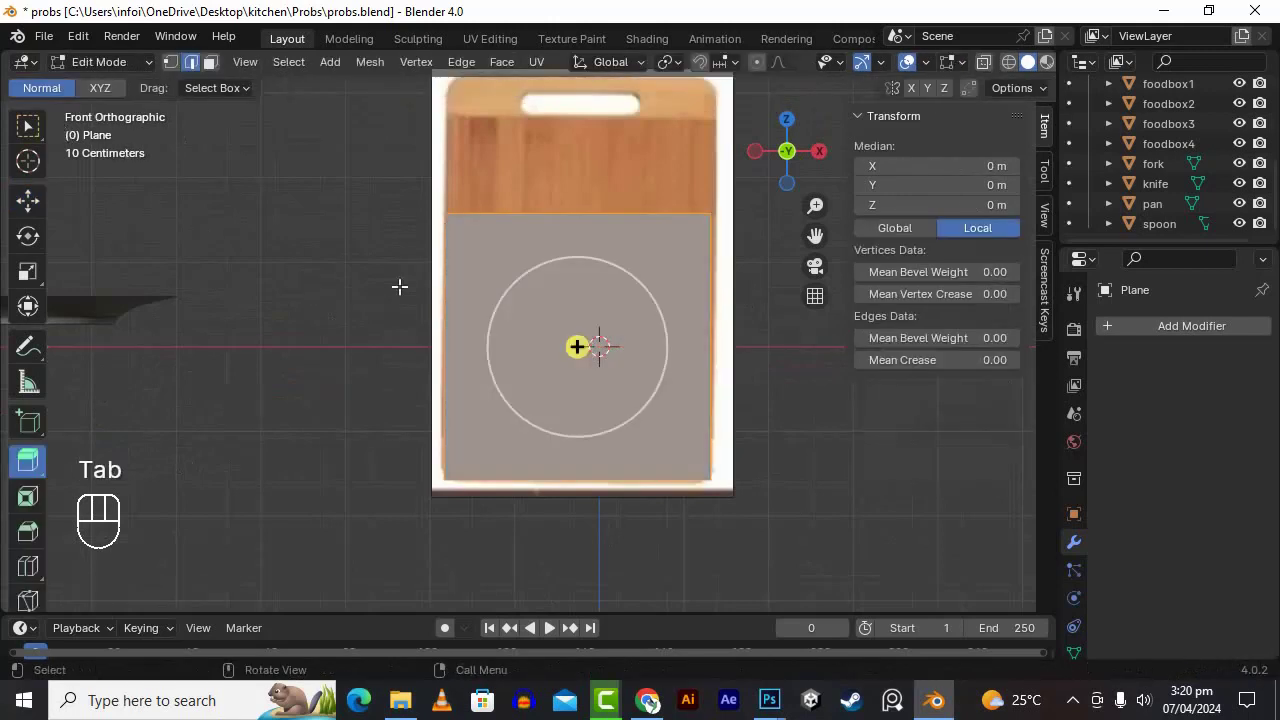
pyautogui.click(174, 63)
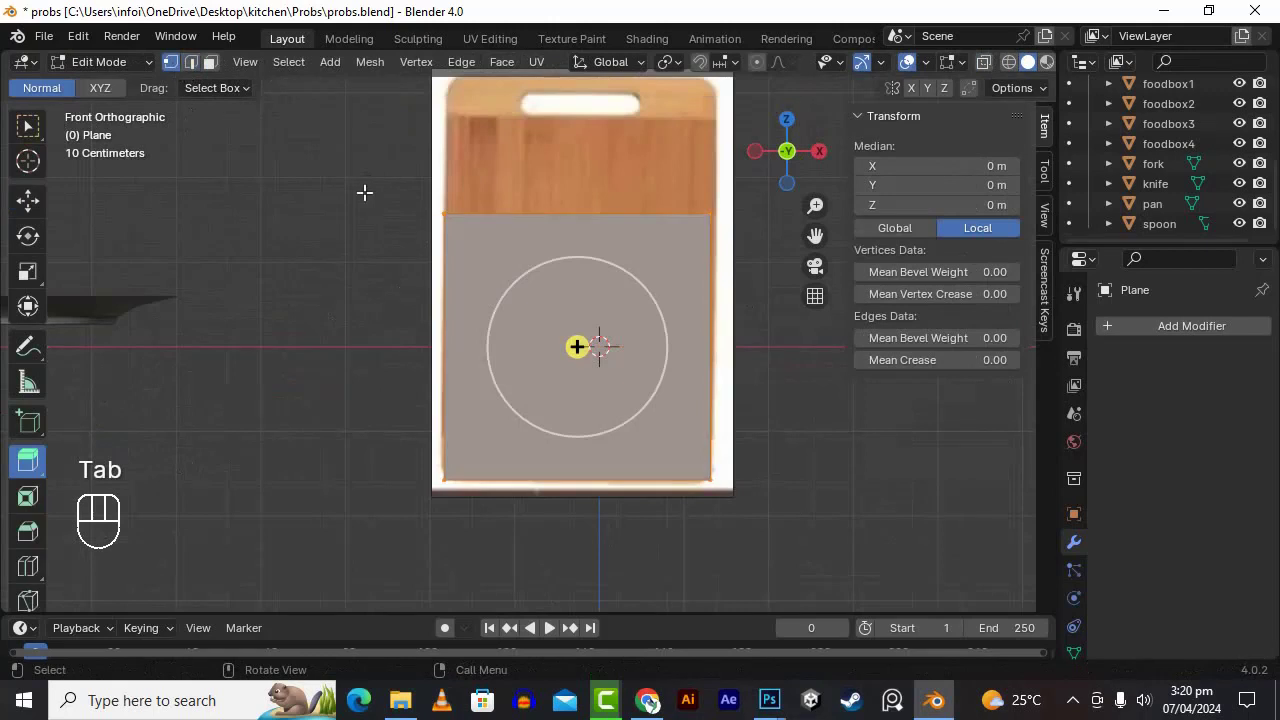
pyautogui.moveTo(388, 192); pyautogui.dragTo(722, 290)
pyautogui.moveTo(815, 236); pyautogui.dragTo(815, 337)
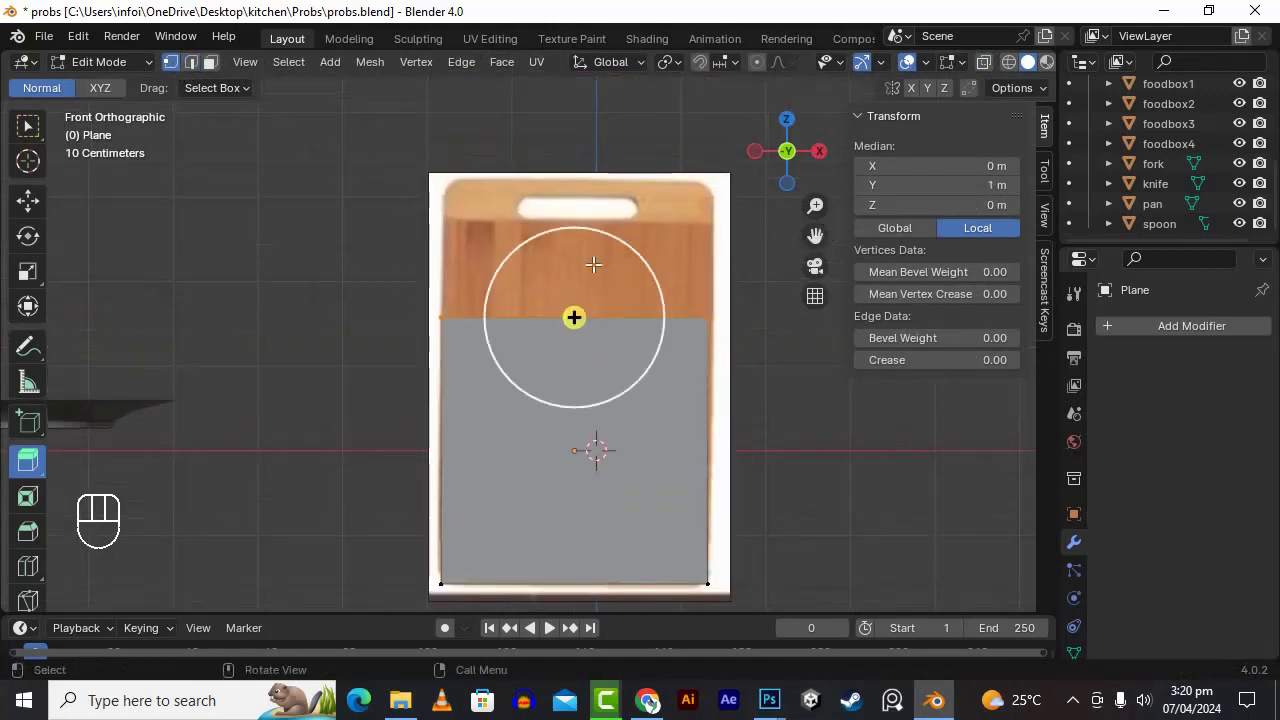
pyautogui.click(28, 200)
pyautogui.moveTo(571, 261); pyautogui.dragTo(590, 106)
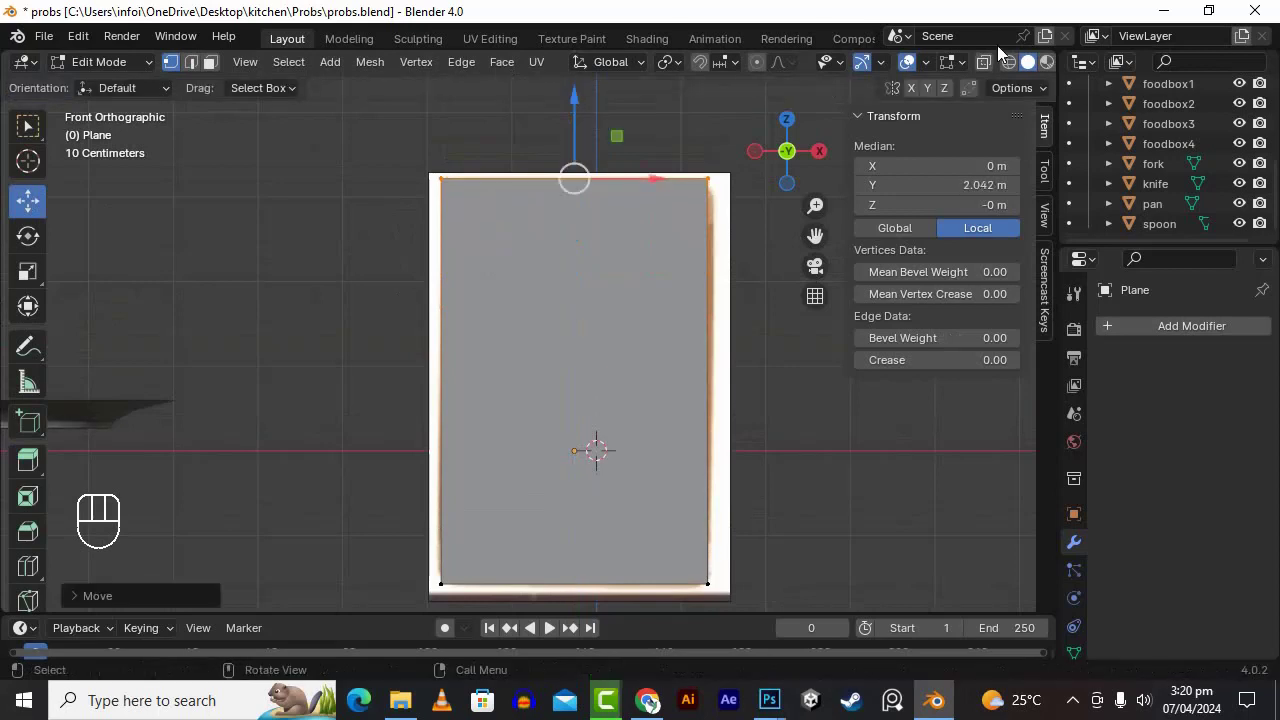
pyautogui.moveTo(766, 596); pyautogui.dragTo(366, 510)
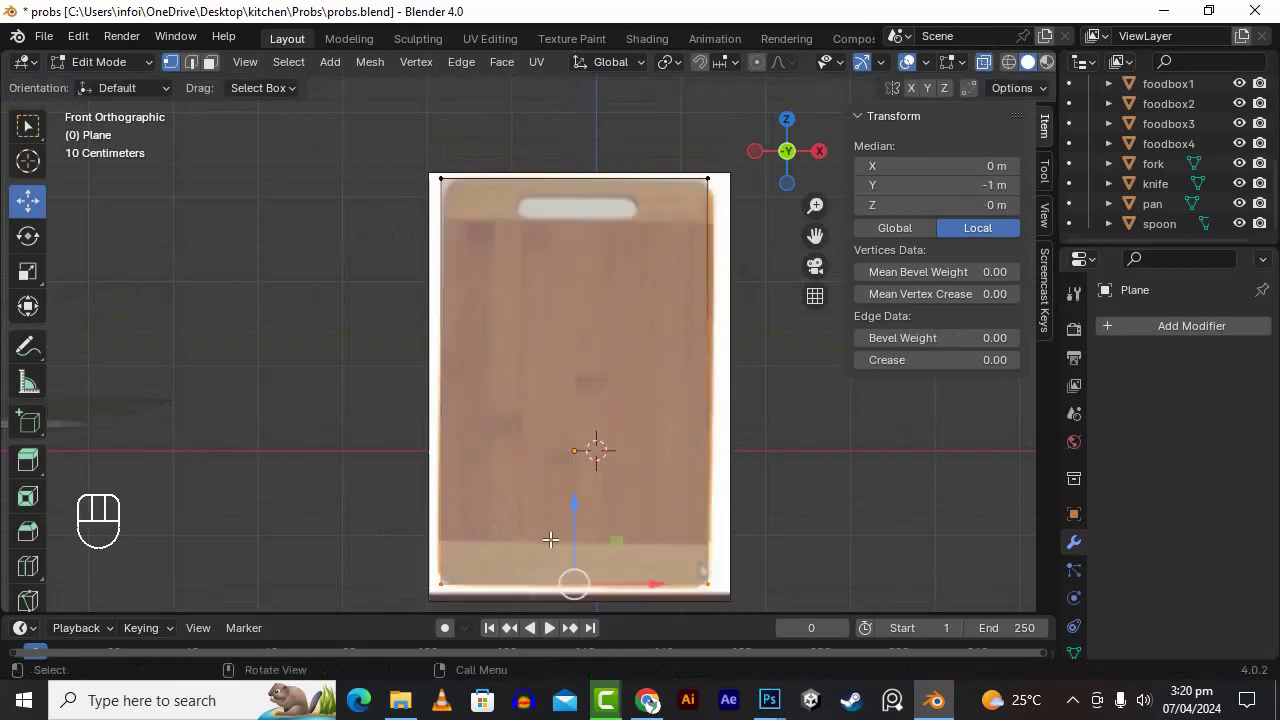
pyautogui.moveTo(571, 517); pyautogui.dragTo(573, 514)
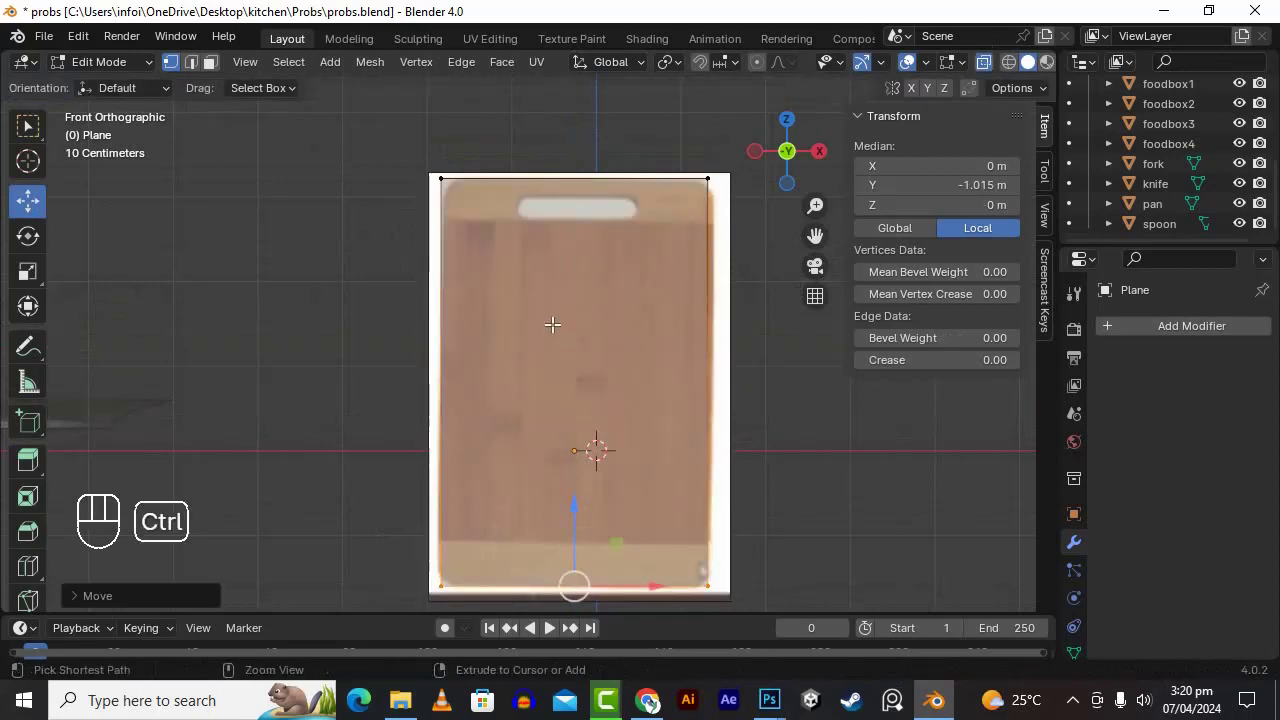
# - Add two horizontal loop cuts and scale them apart along Z by about 2.37 to align with the board's wood band borders
pyautogui.hotkey('ctrl', 'r')
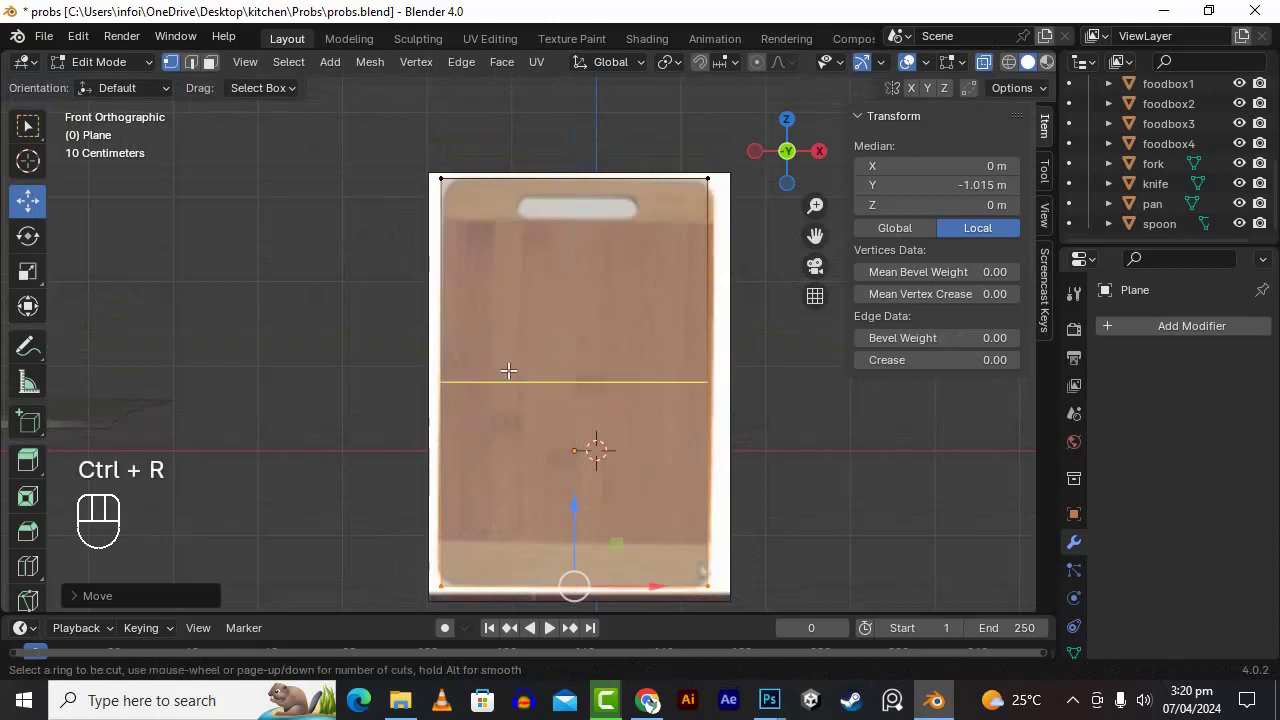
pyautogui.scroll(1, 453, 375)
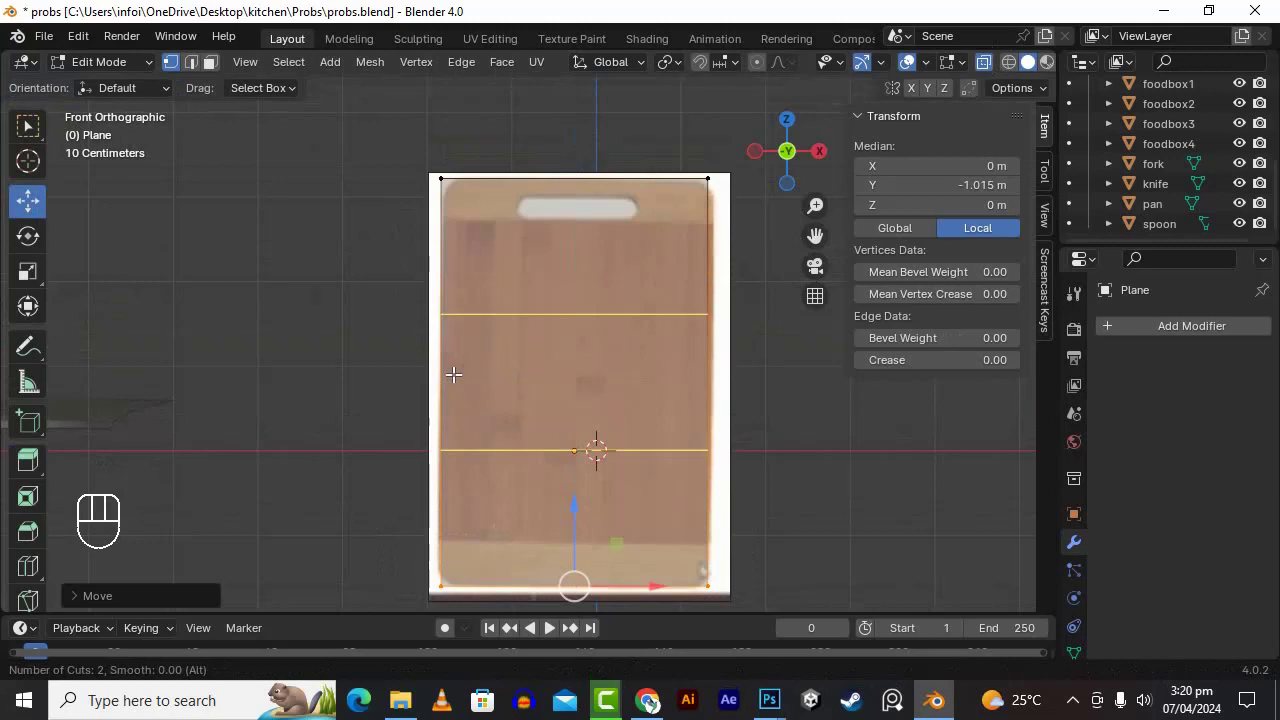
pyautogui.click(453, 374)
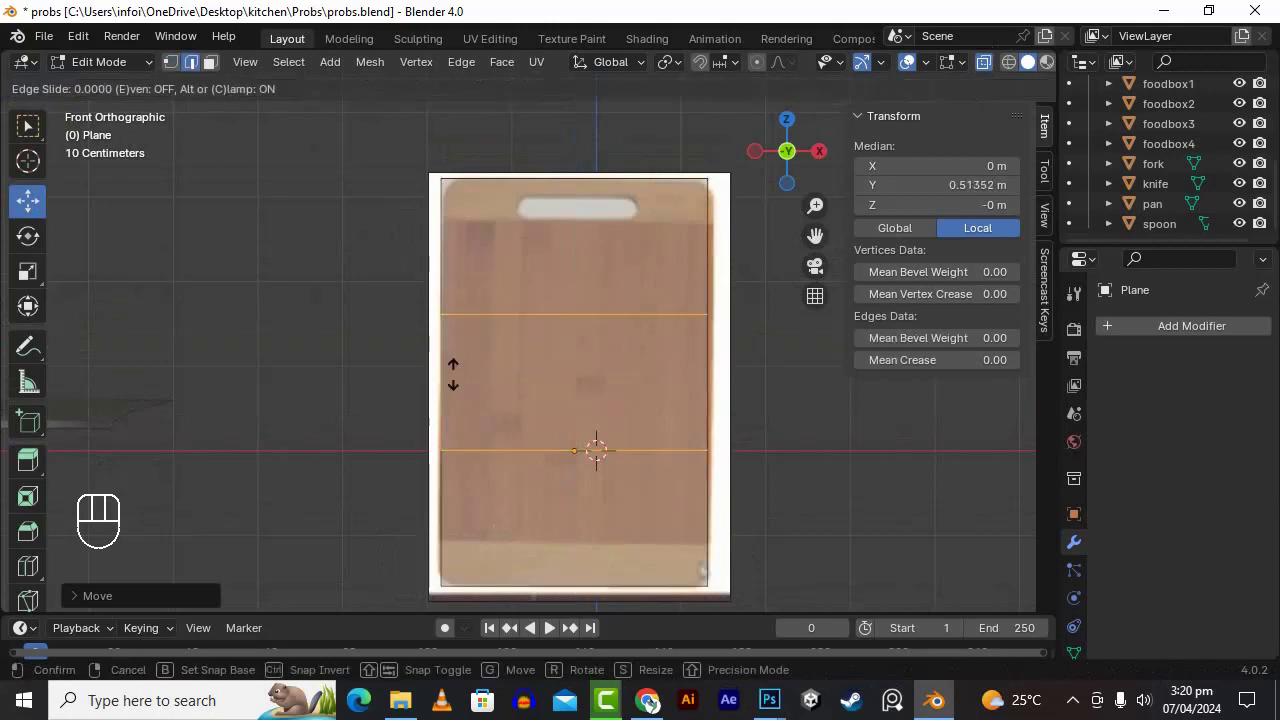
pyautogui.press('s')
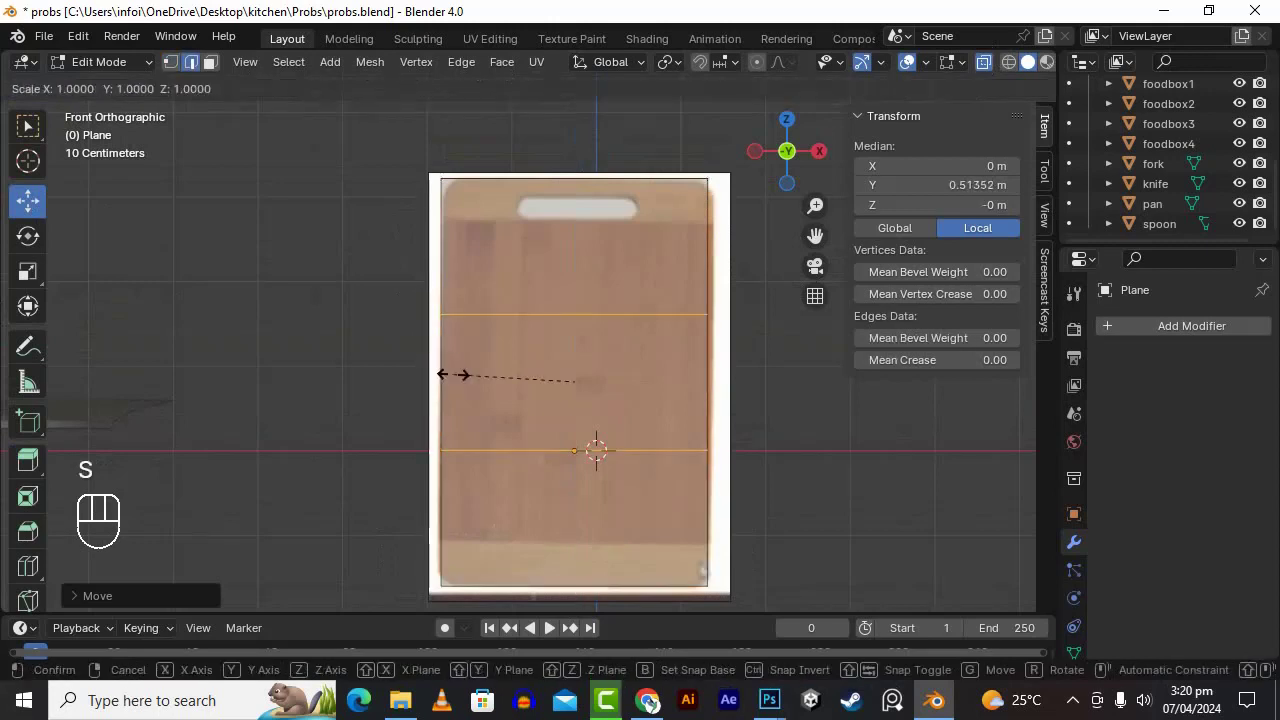
pyautogui.press('z')
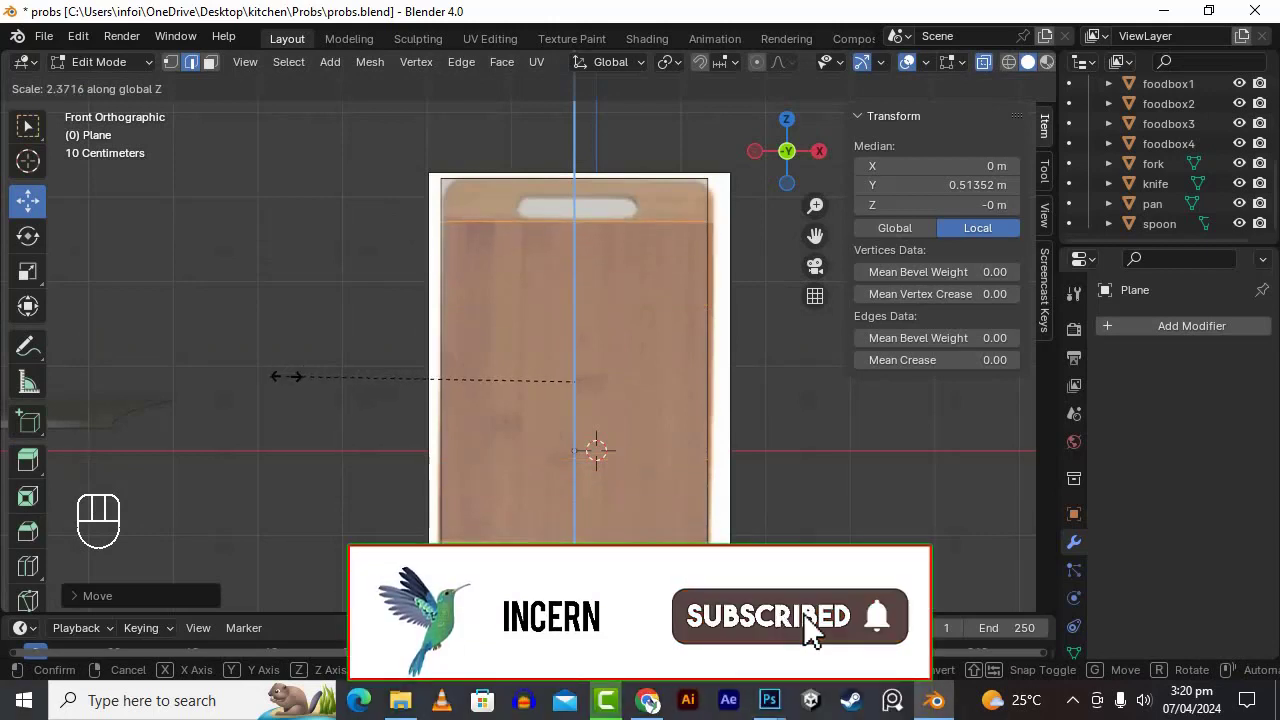
pyautogui.click(287, 376)
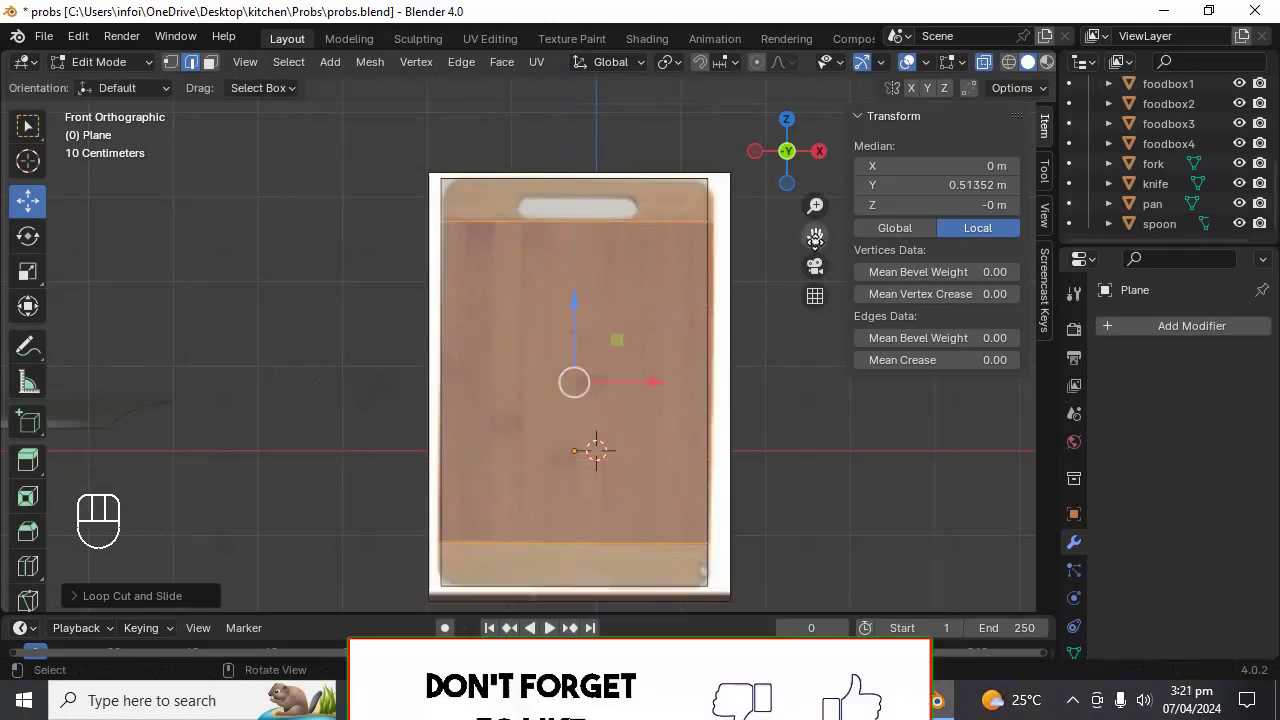
# - Add two horizontal loop cuts in the upper band, at about 1.91 m along the handle slot's top and 1.82 m through its middle
pyautogui.moveTo(815, 238); pyautogui.dragTo(812, 313)
pyautogui.scroll(2, 574, 286)
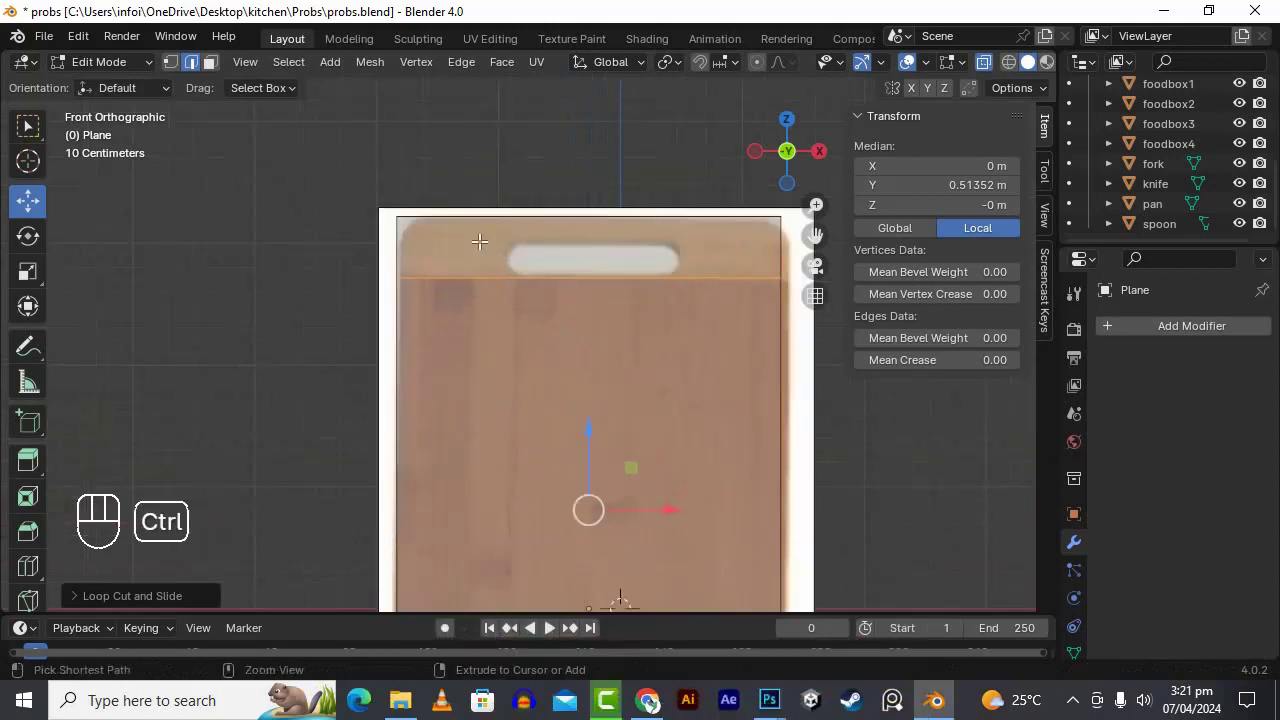
pyautogui.hotkey('ctrl', 'r')
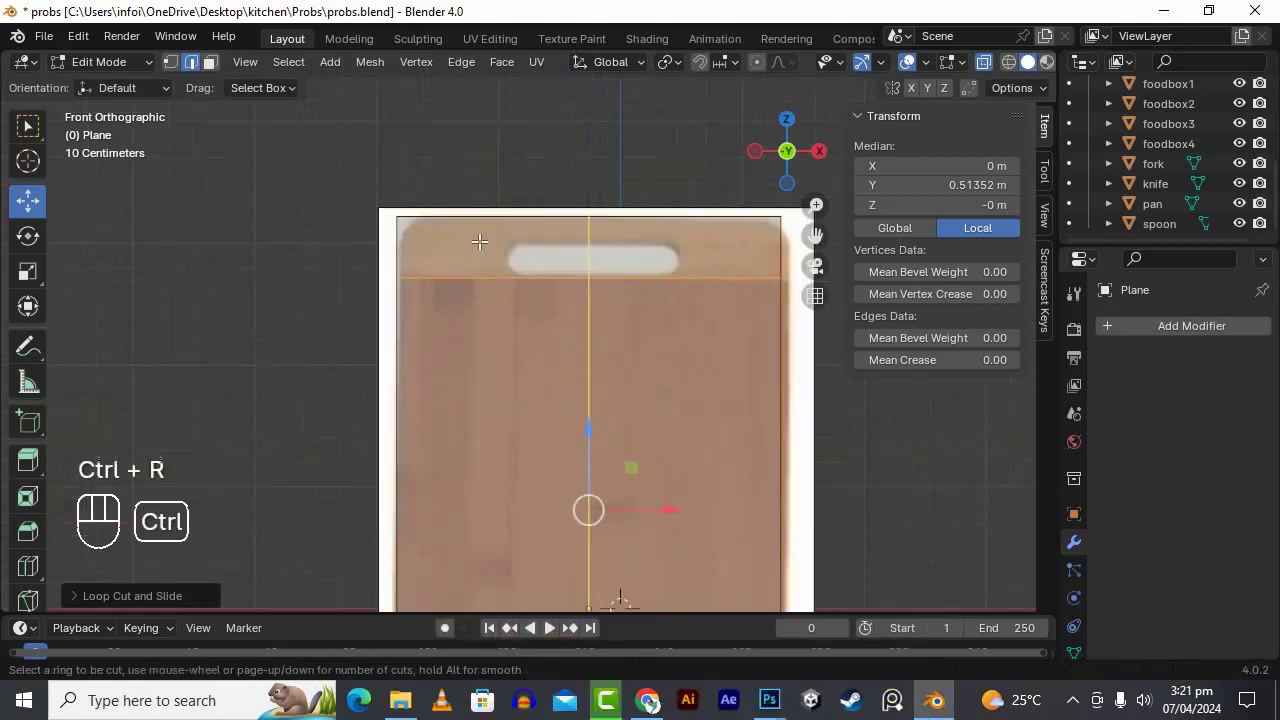
pyautogui.click(397, 238)
pyautogui.click(397, 232)
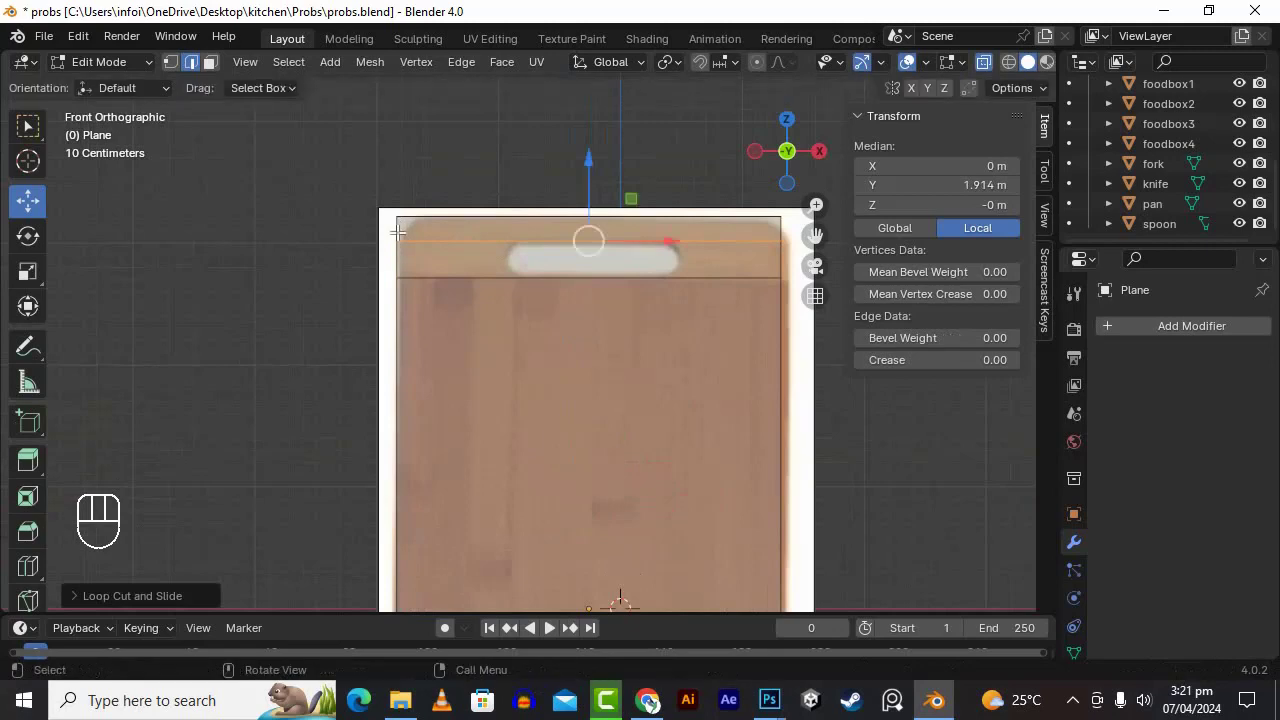
pyautogui.hotkey('ctrl', 'r')
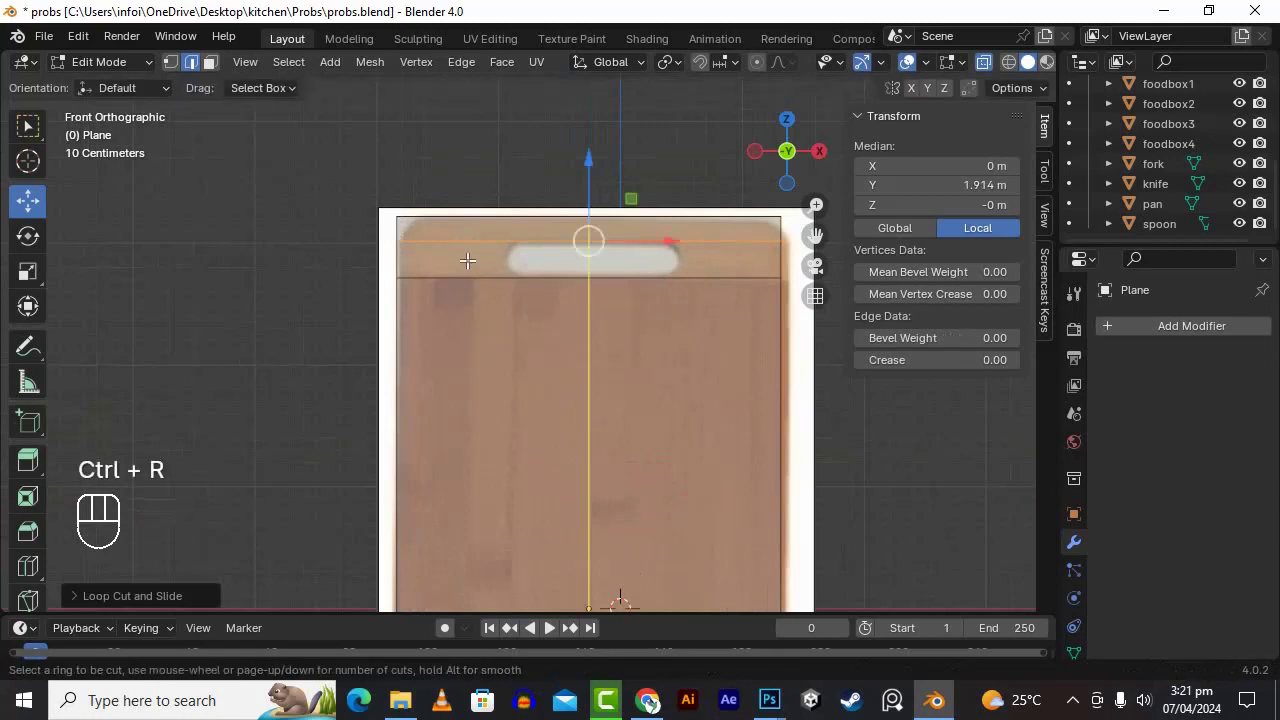
pyautogui.click(397, 257)
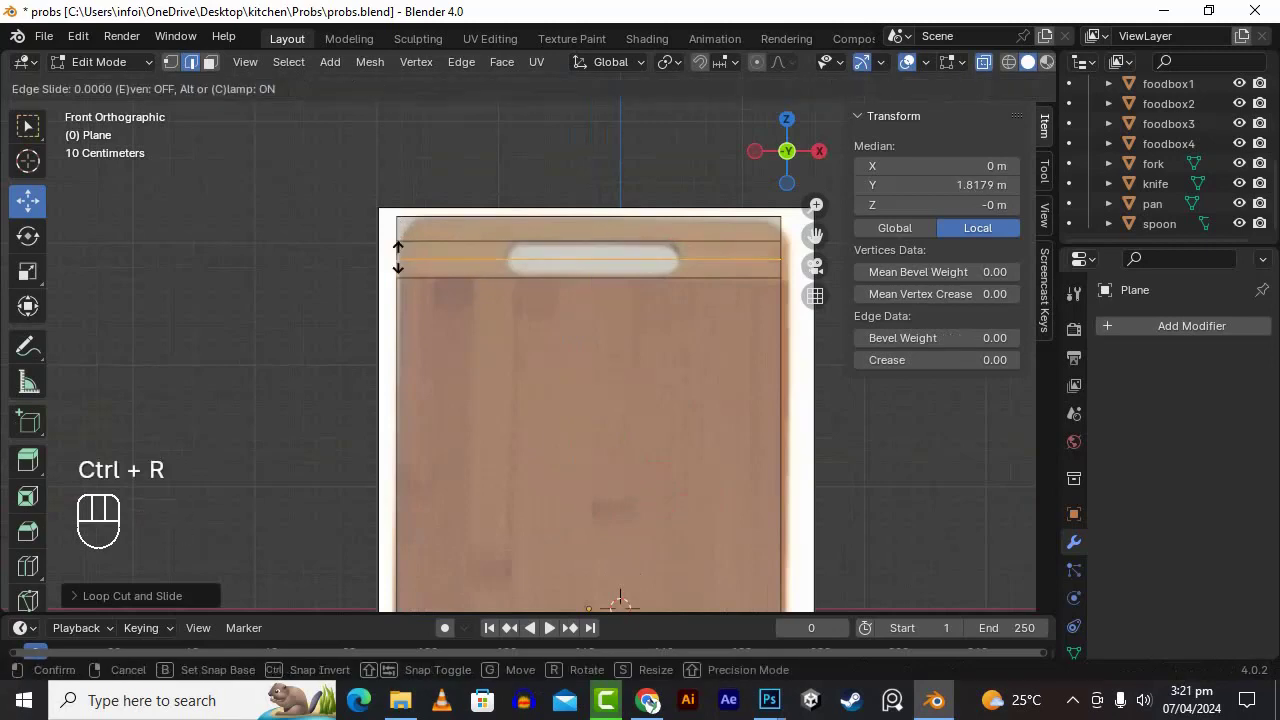
pyautogui.hotkey('alt', 'Tab')
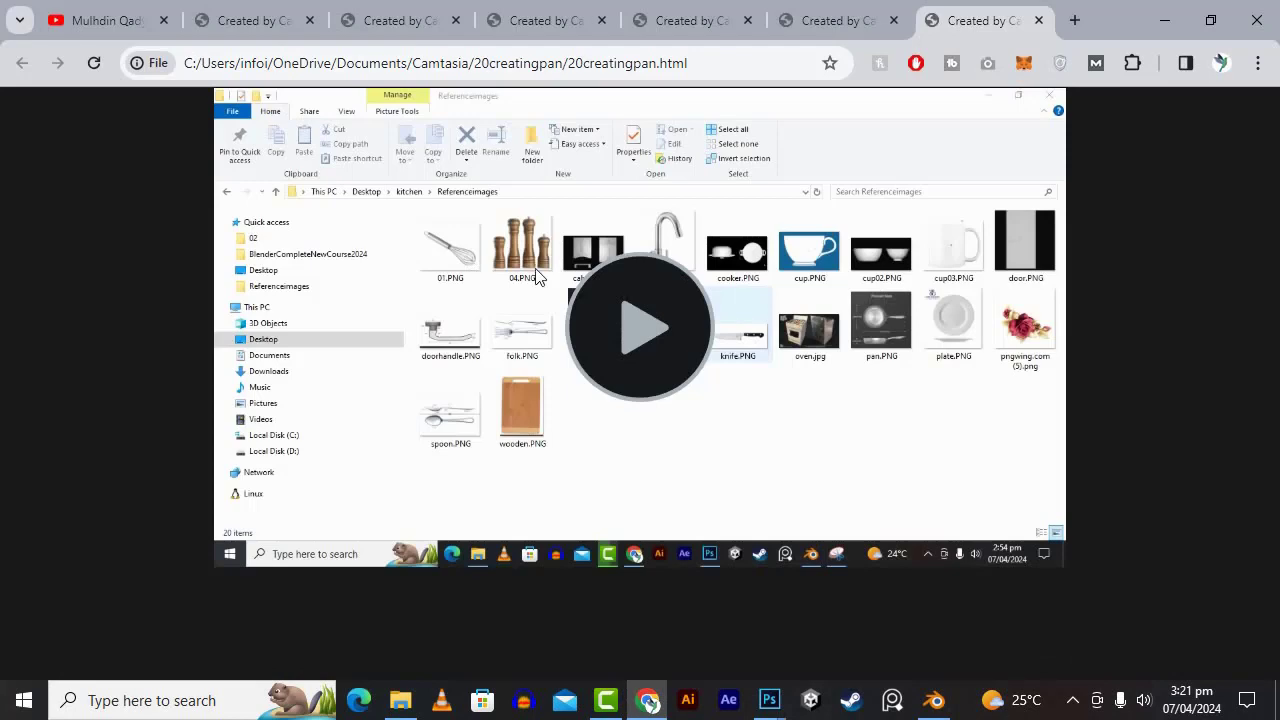
pyautogui.click(1165, 20)
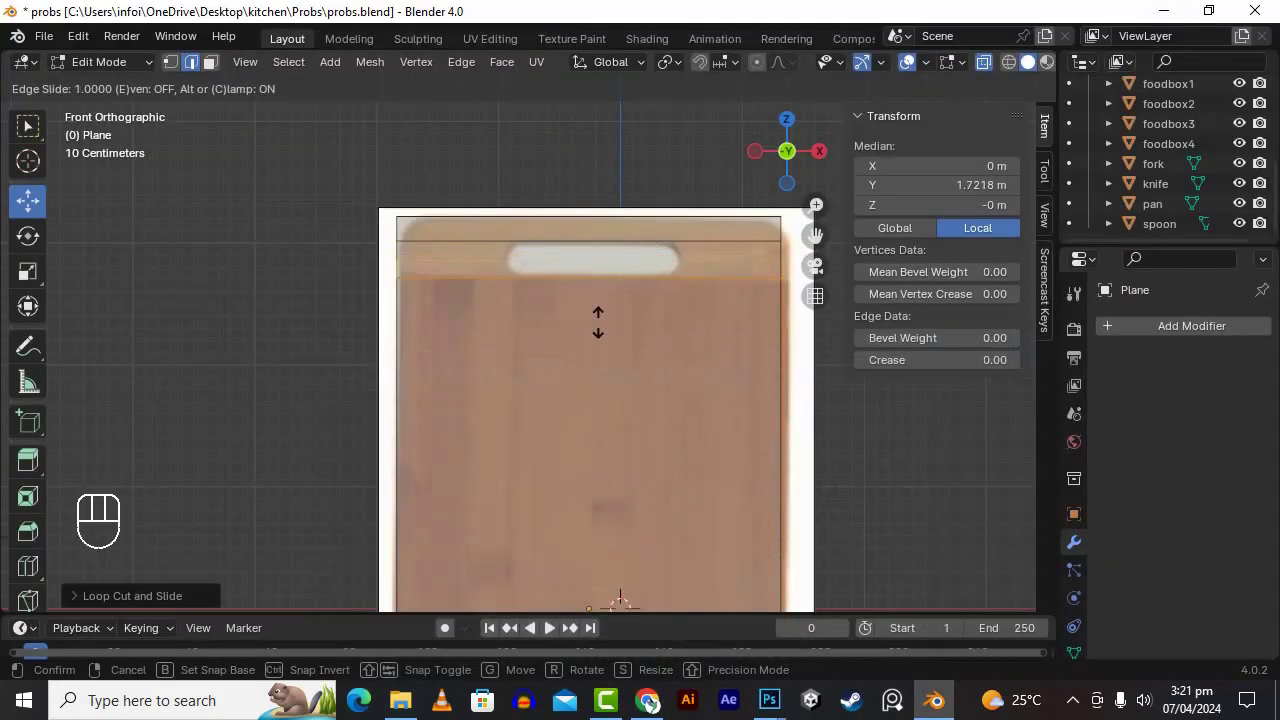
pyautogui.click(587, 258)
# - Add five evenly spaced vertical loop cuts across the board without sliding them
pyautogui.hotkey('ctrl', 'r')
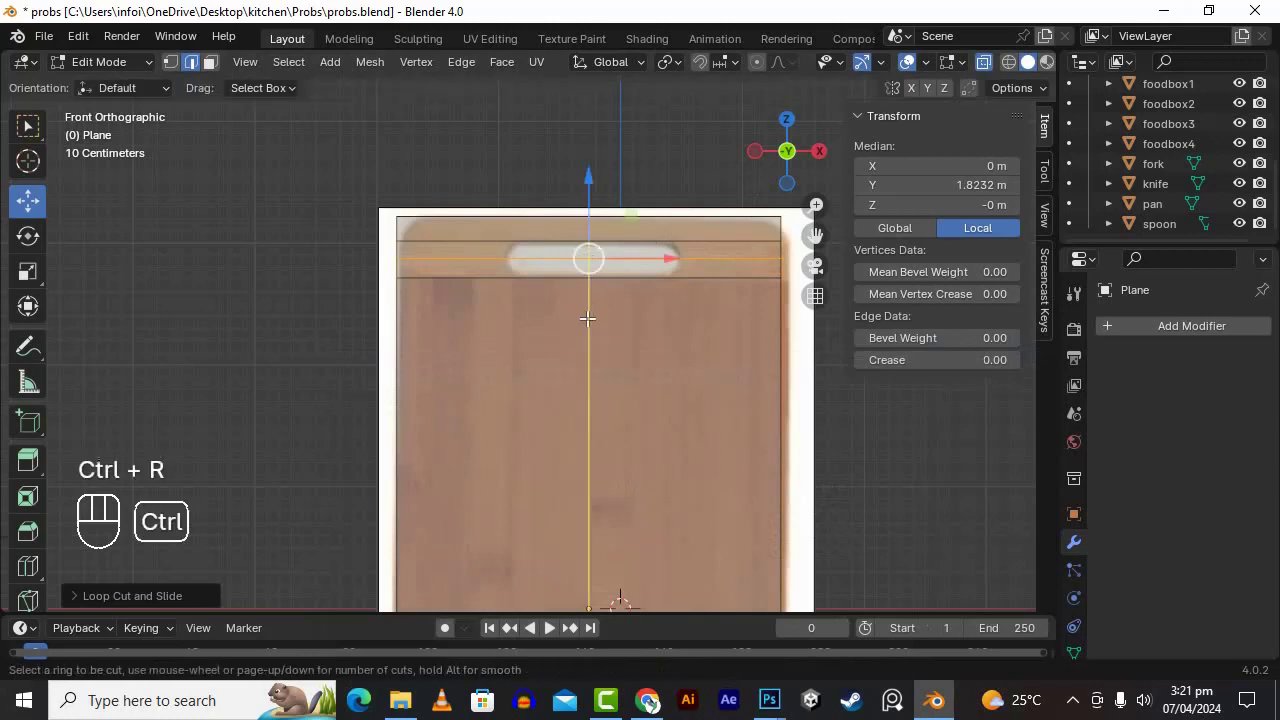
pyautogui.scroll(1, 590, 317)
pyautogui.scroll(1, 590, 317)
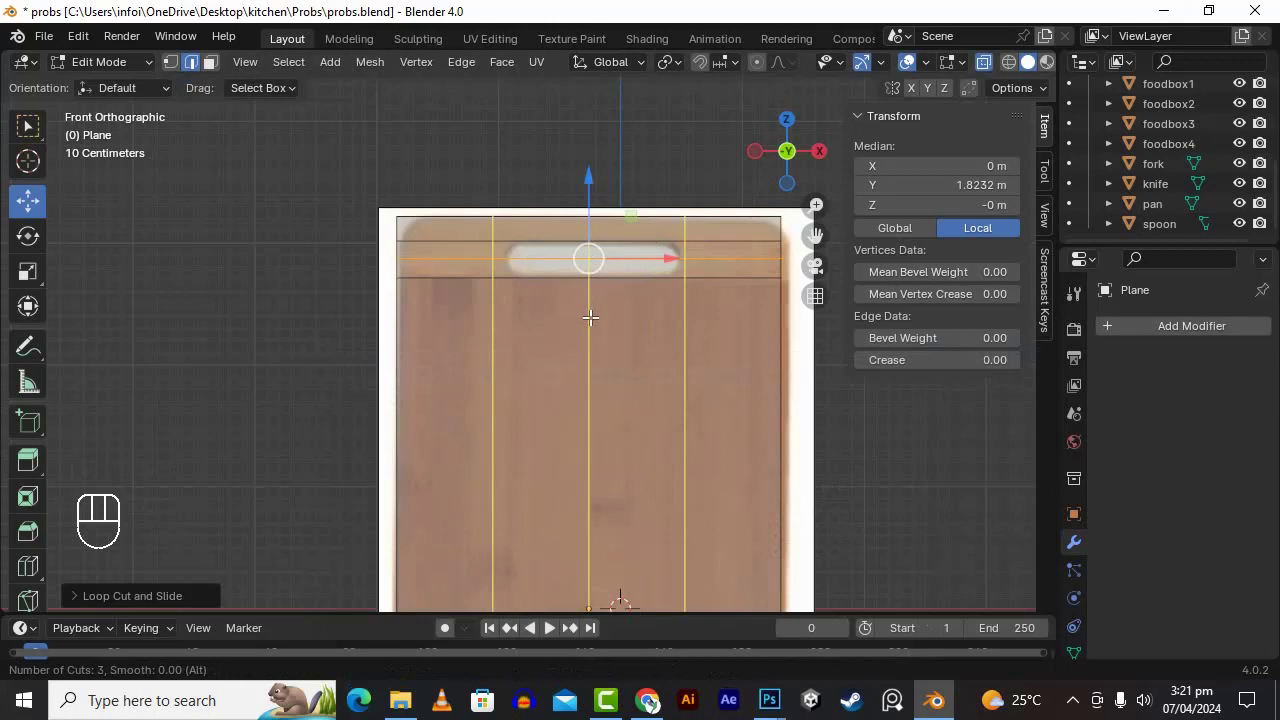
pyautogui.scroll(1, 590, 317)
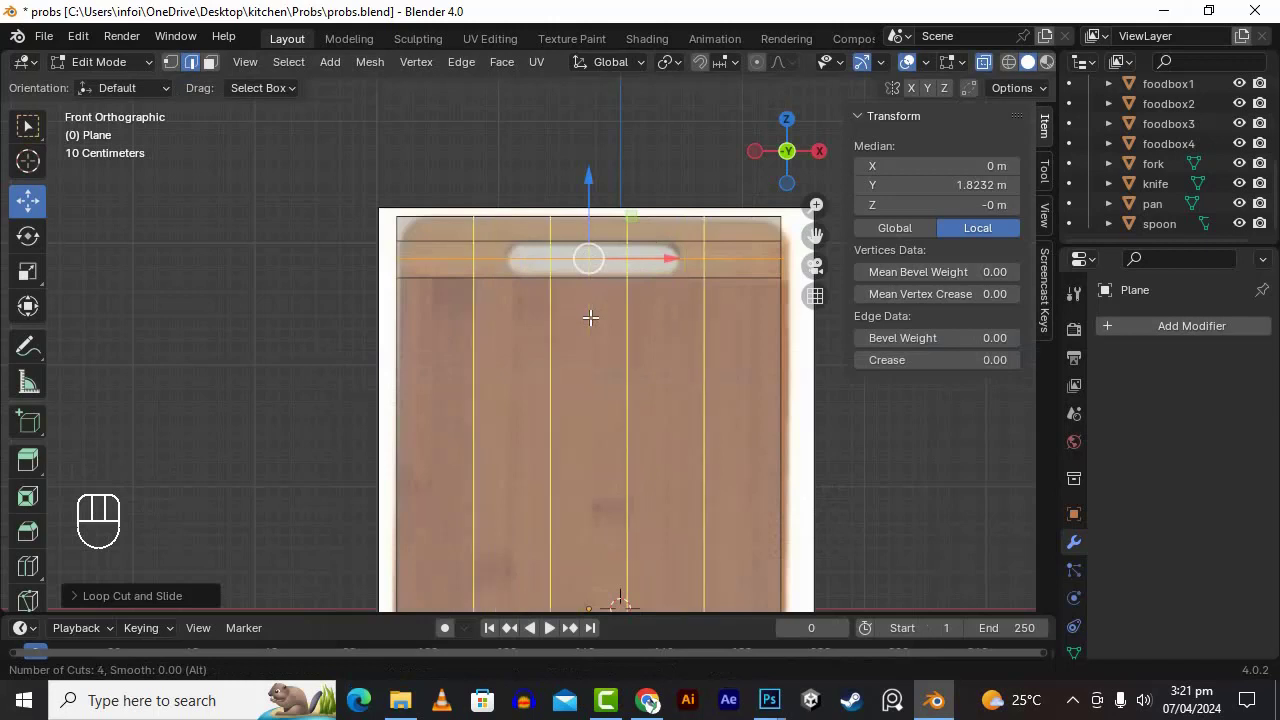
pyautogui.scroll(1, 590, 317)
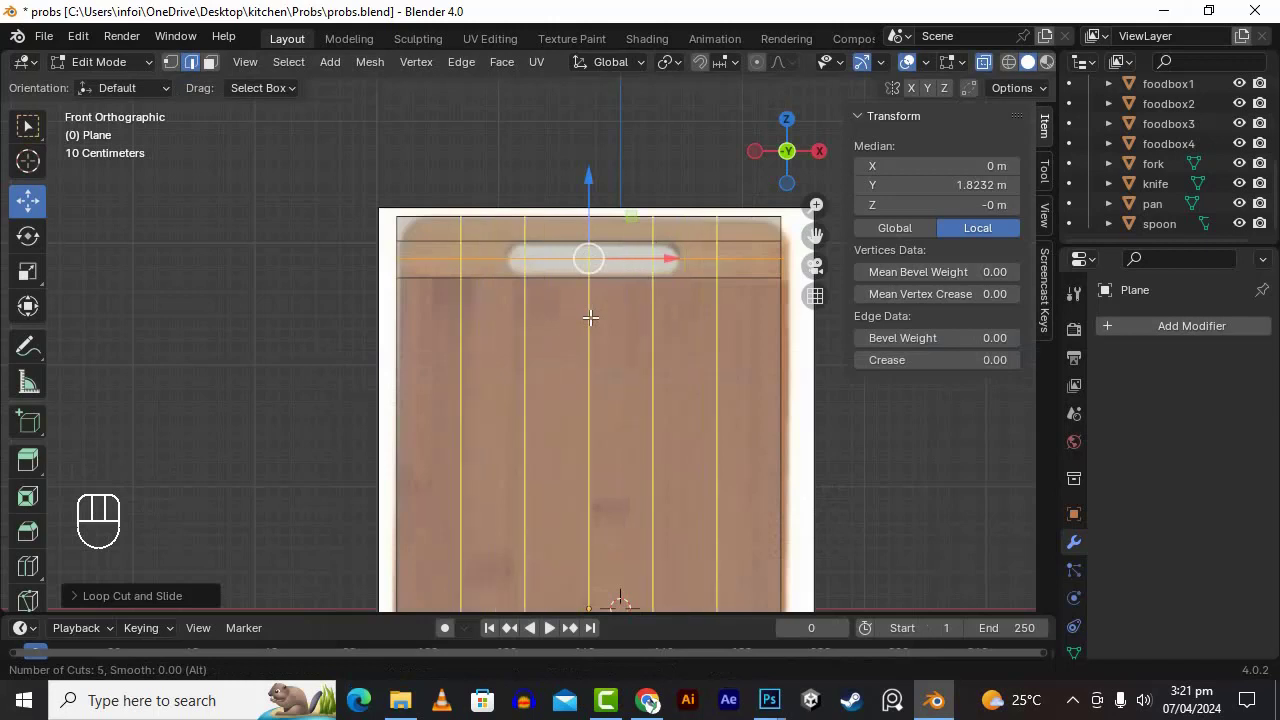
pyautogui.click(590, 317)
pyautogui.rightClick(569, 343)
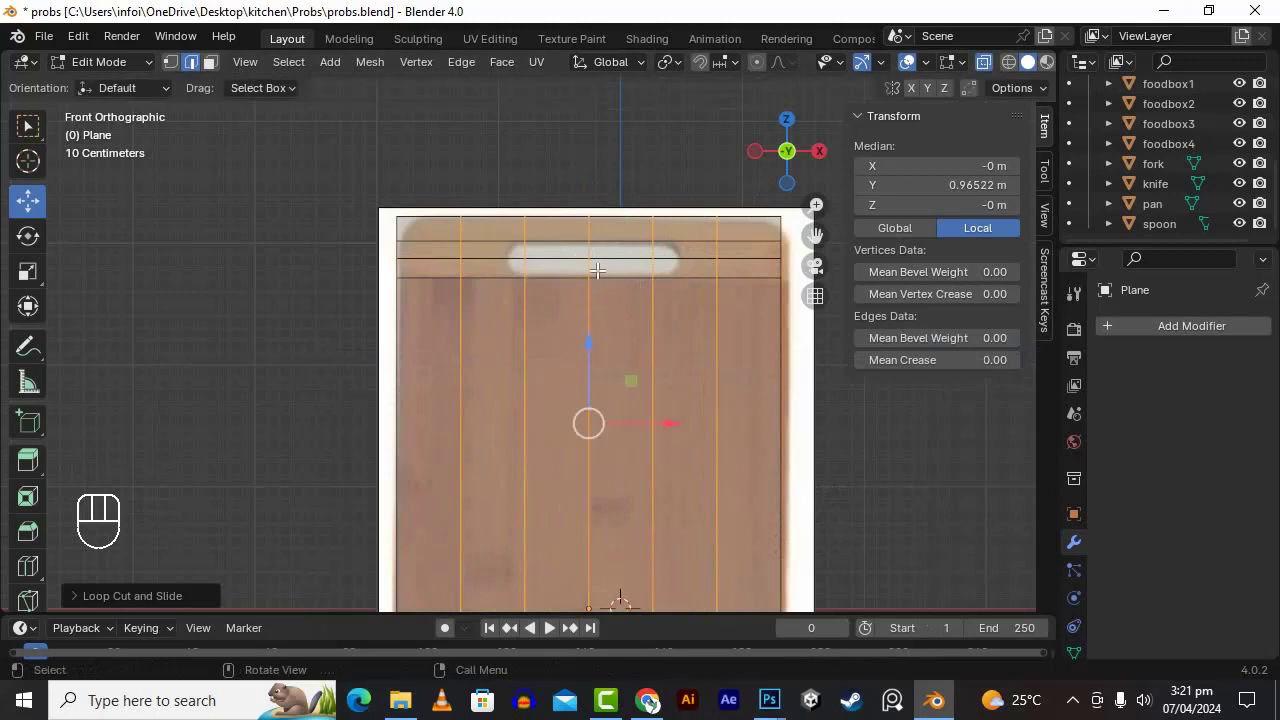
# - Delete the vertex at the centre of the handle slot to open a hole in the mesh
pyautogui.click(171, 62)
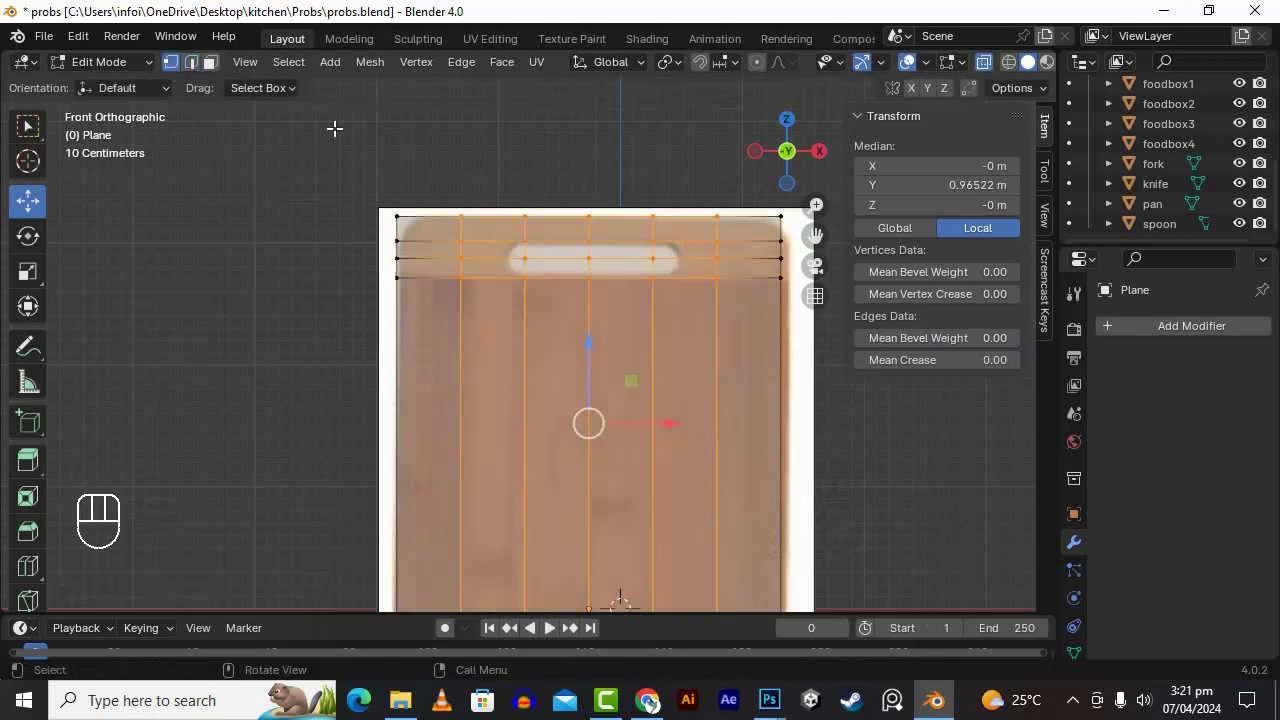
pyautogui.click(589, 258)
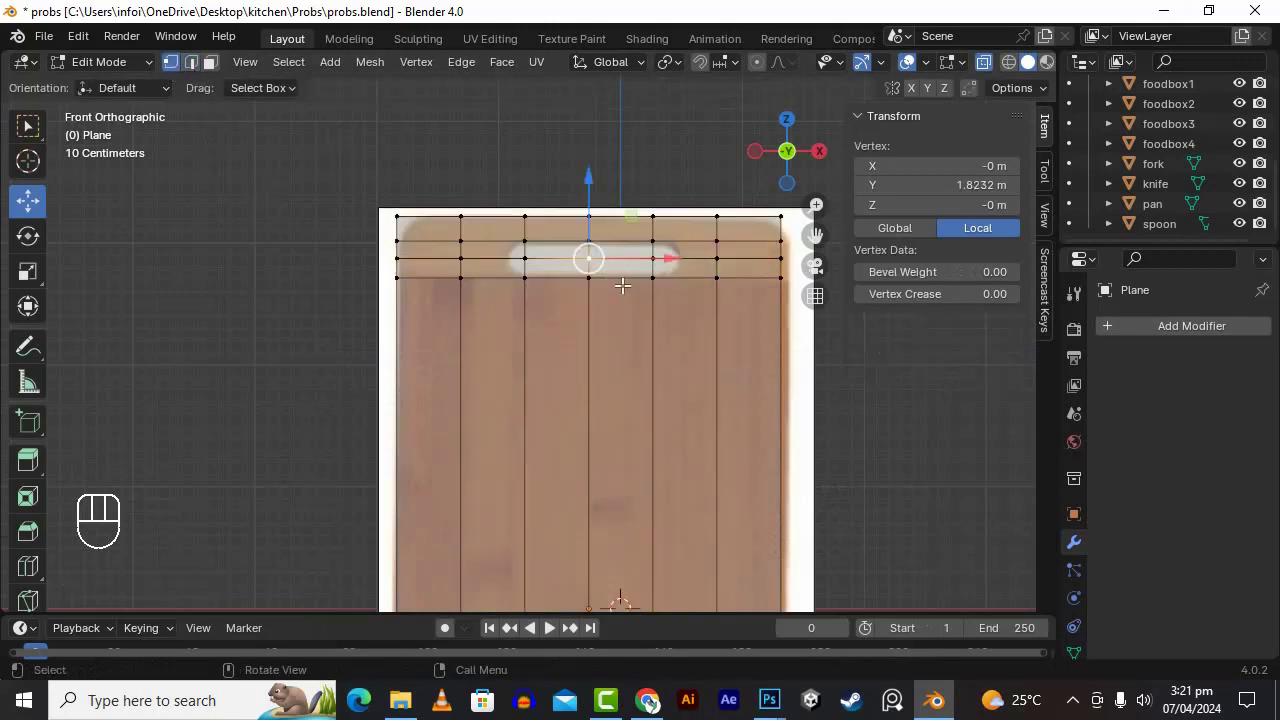
pyautogui.press('Delete')
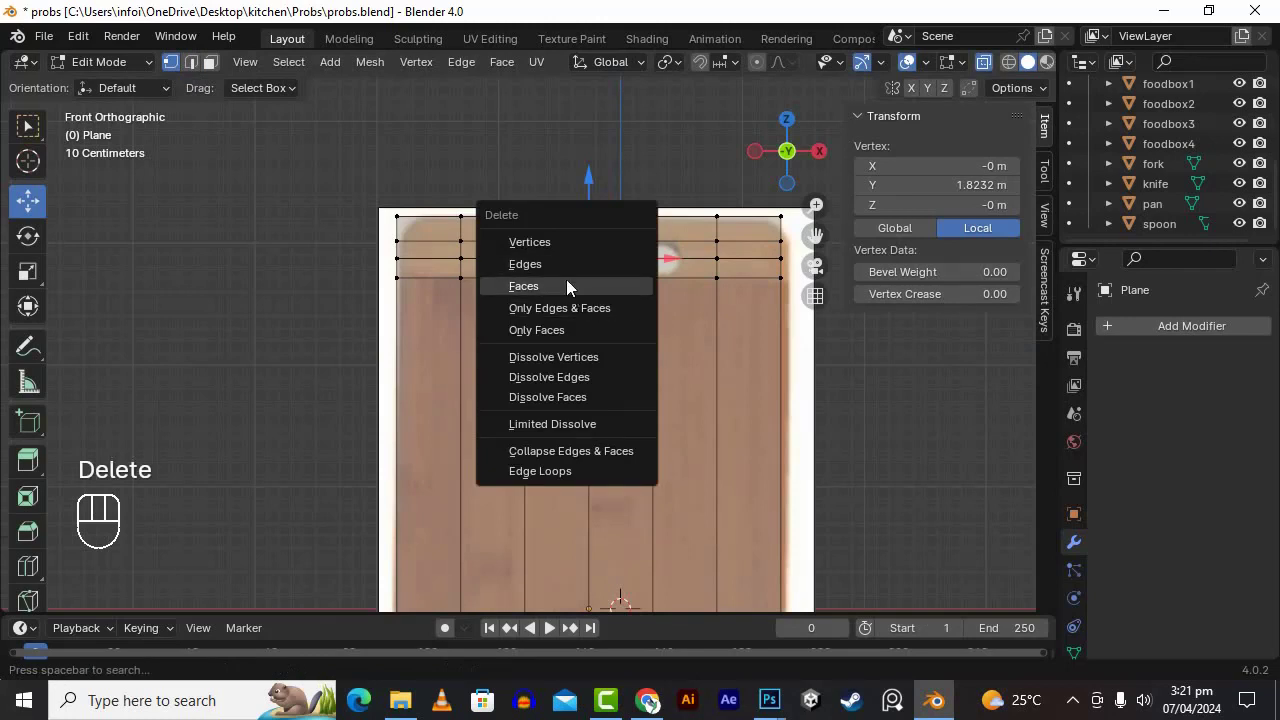
pyautogui.click(576, 241)
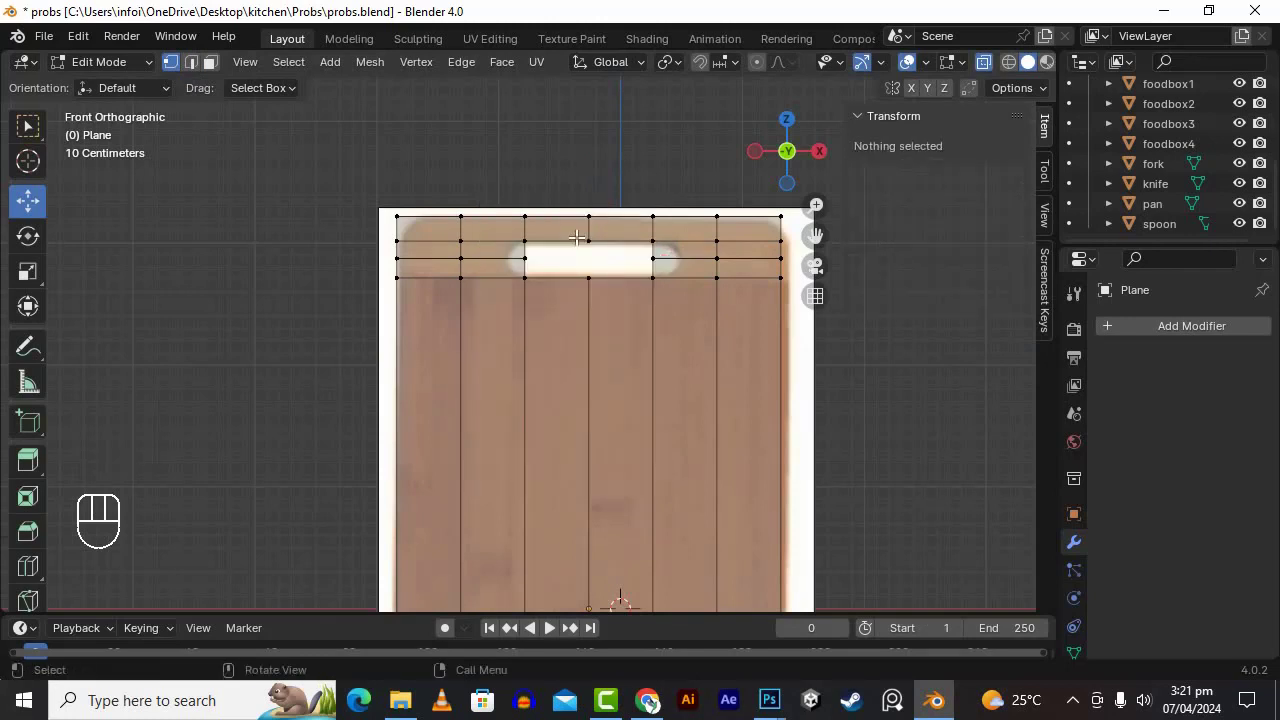
# - Move the hole's left and right middle vertices outward to about X -0.41 m and 0.44 m to follow the handle slot's rounded ends
pyautogui.scroll(1, 635, 302)
pyautogui.click(523, 243)
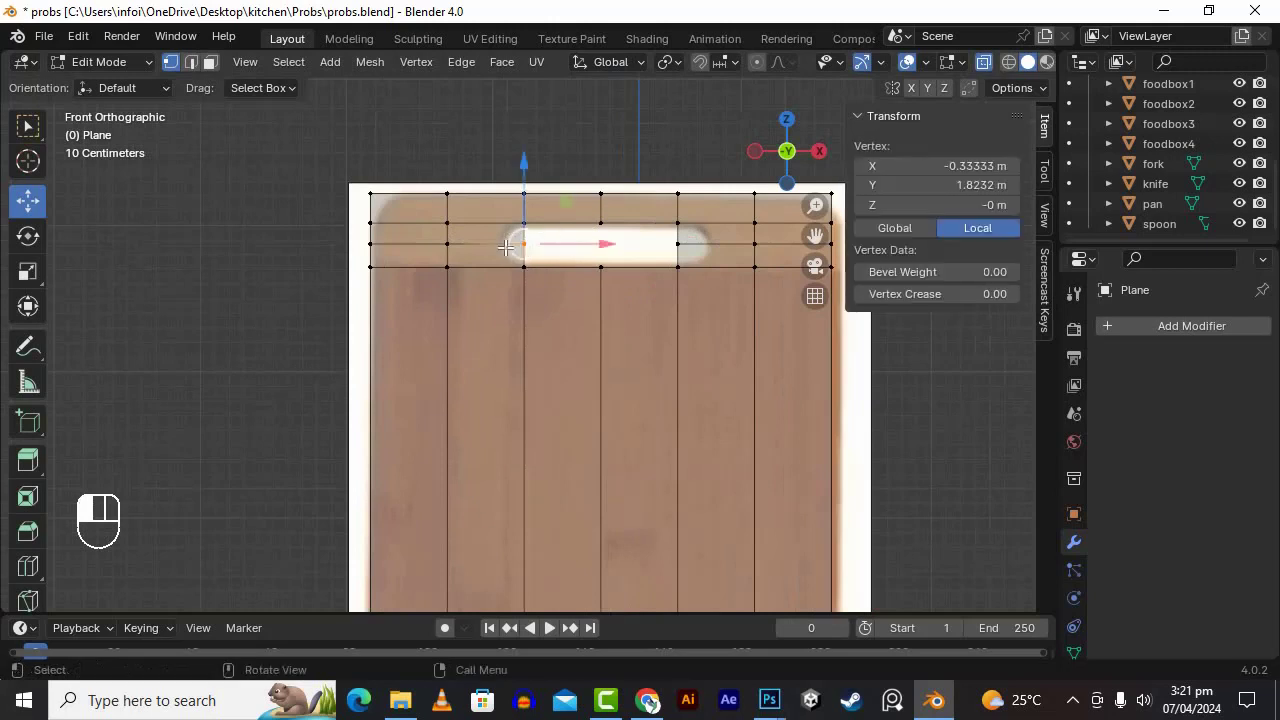
pyautogui.moveTo(595, 244); pyautogui.dragTo(577, 251)
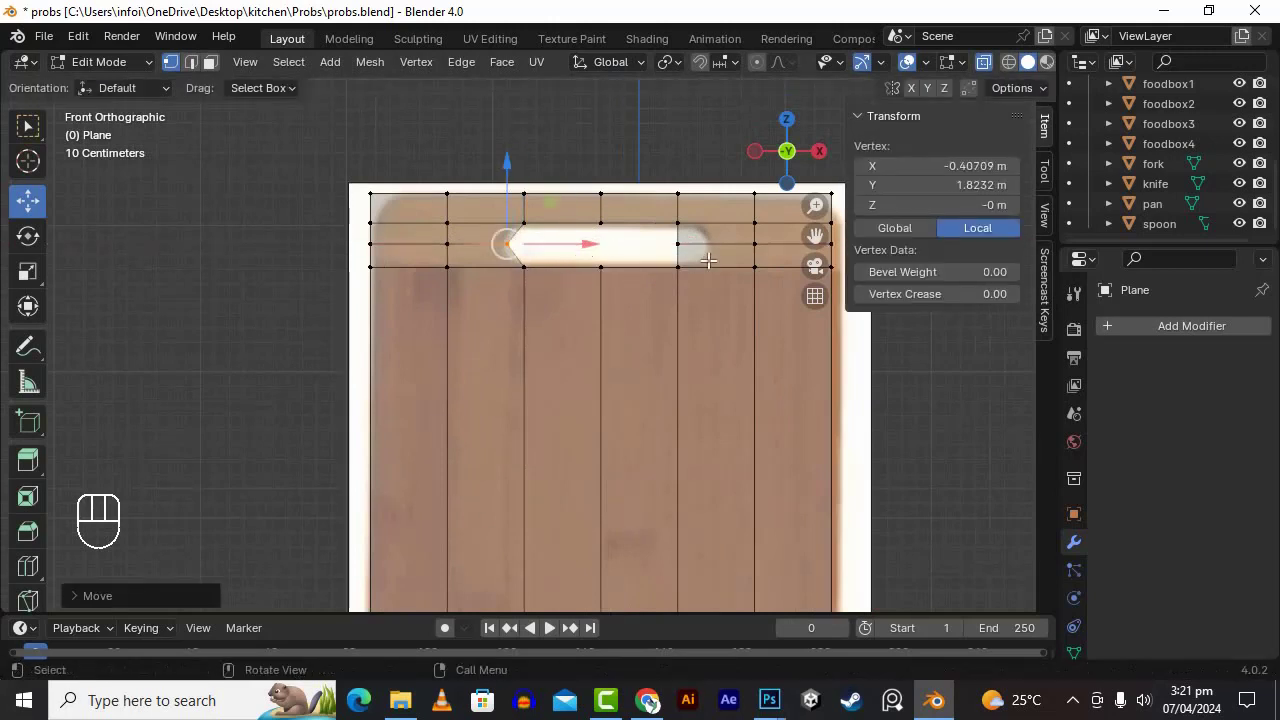
pyautogui.click(679, 243)
pyautogui.moveTo(735, 245); pyautogui.dragTo(770, 254)
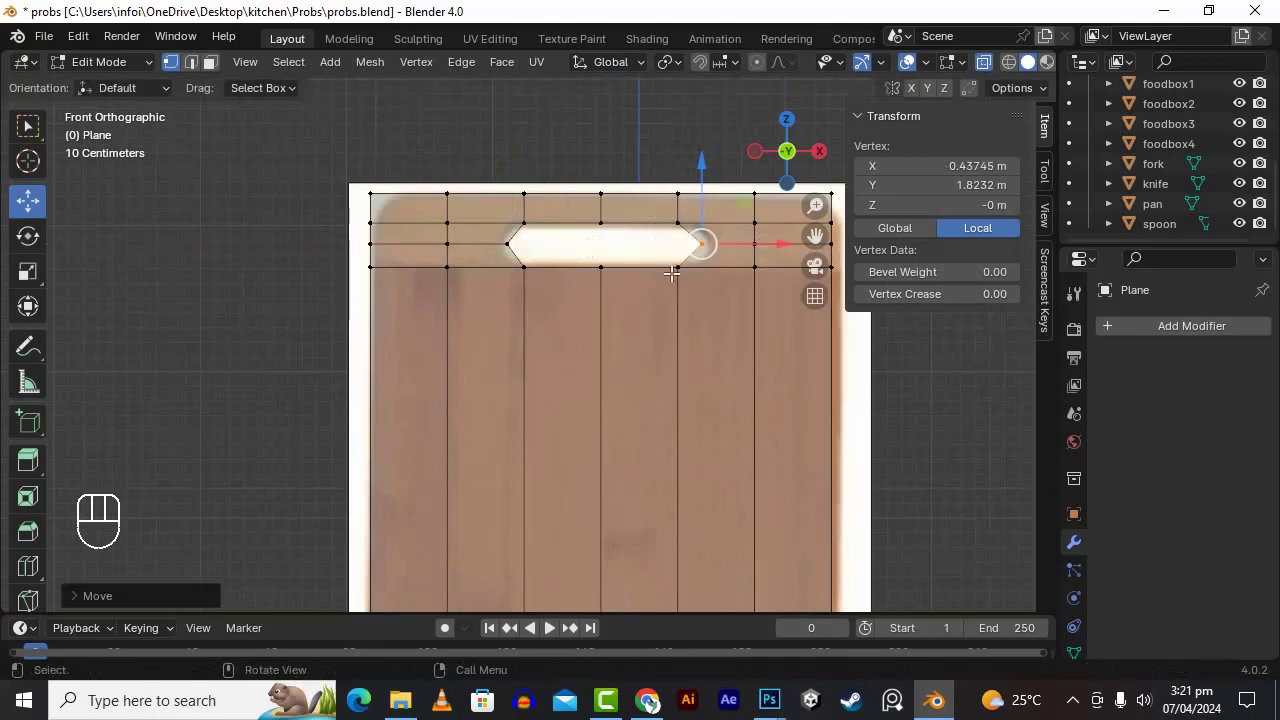
# - Move the handle slot's right middle vertex inward to about X 0.42 m and return to Object Mode
pyautogui.moveTo(772, 243); pyautogui.dragTo(763, 244)
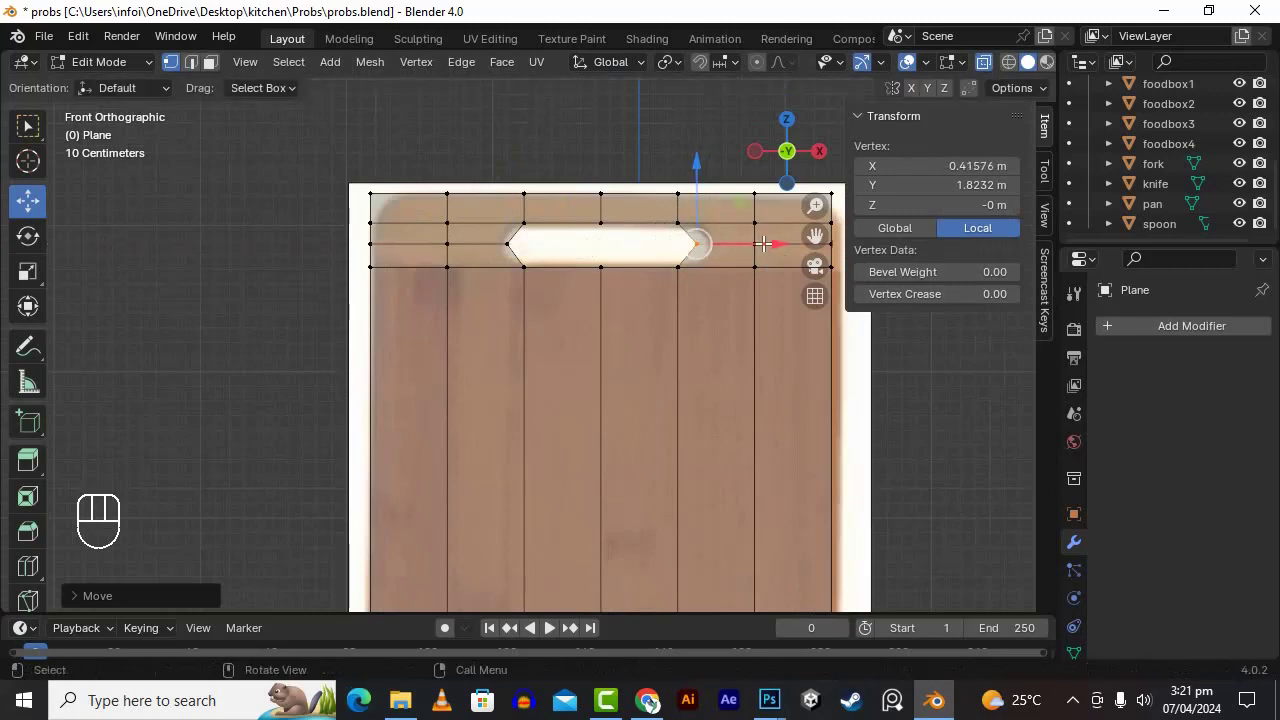
pyautogui.scroll(-2, 635, 356)
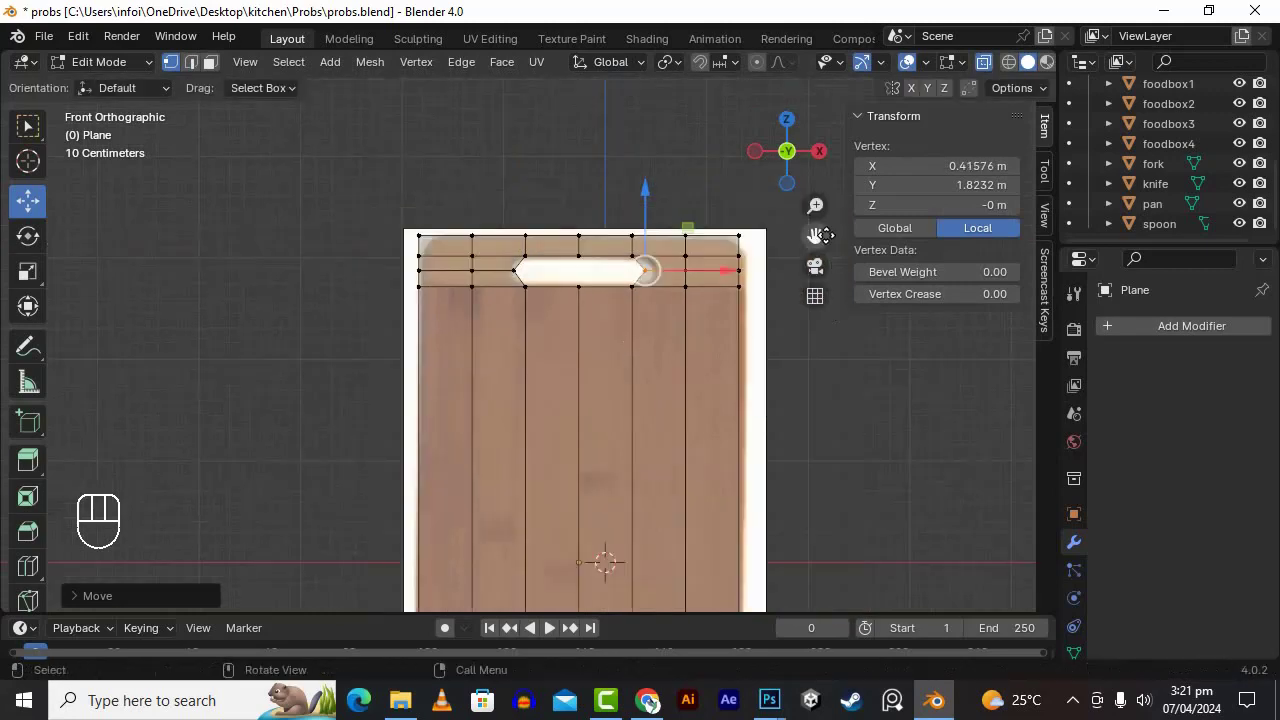
pyautogui.scroll(-1, 810, 270)
pyautogui.press('Tab')
pyautogui.scroll(-2, 762, 405)
pyautogui.scroll(2, 759, 405)
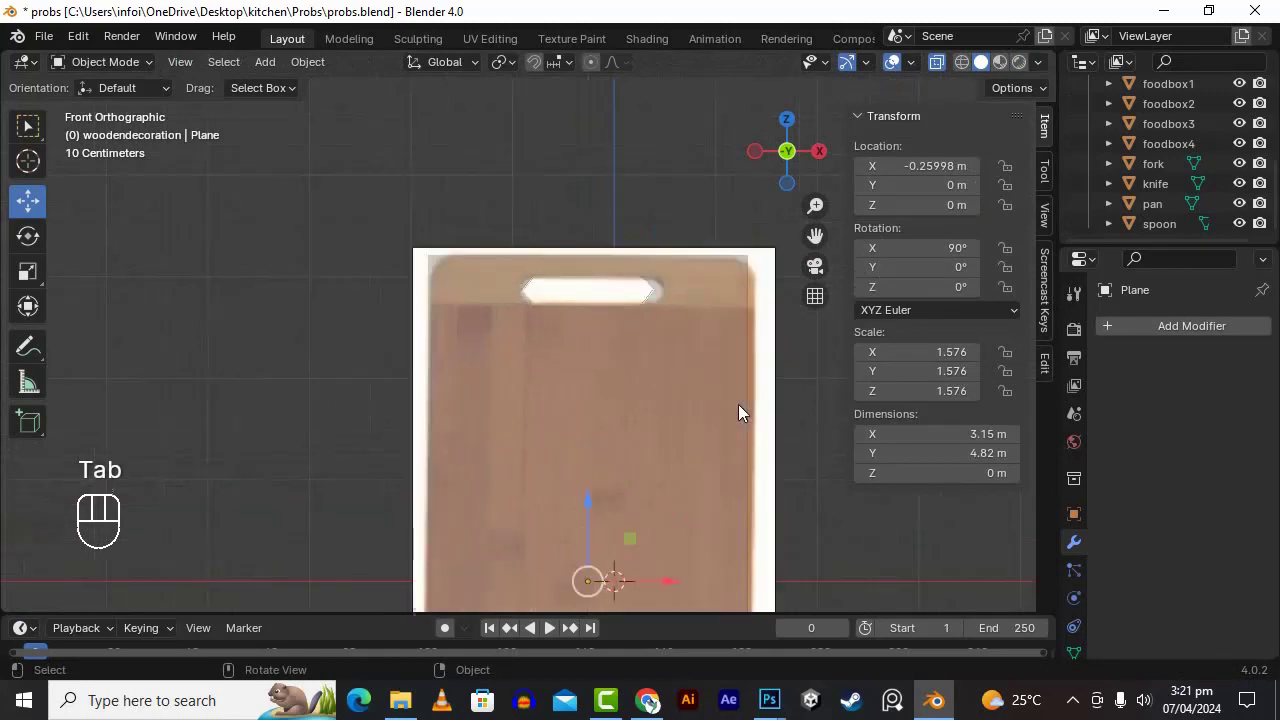
# - Apply the cutting board's scale so that all its scale values become 1.000
pyautogui.keyDown('alt'); pyautogui.moveTo(677, 374); pyautogui.dragTo(754, 363); pyautogui.keyUp('alt')
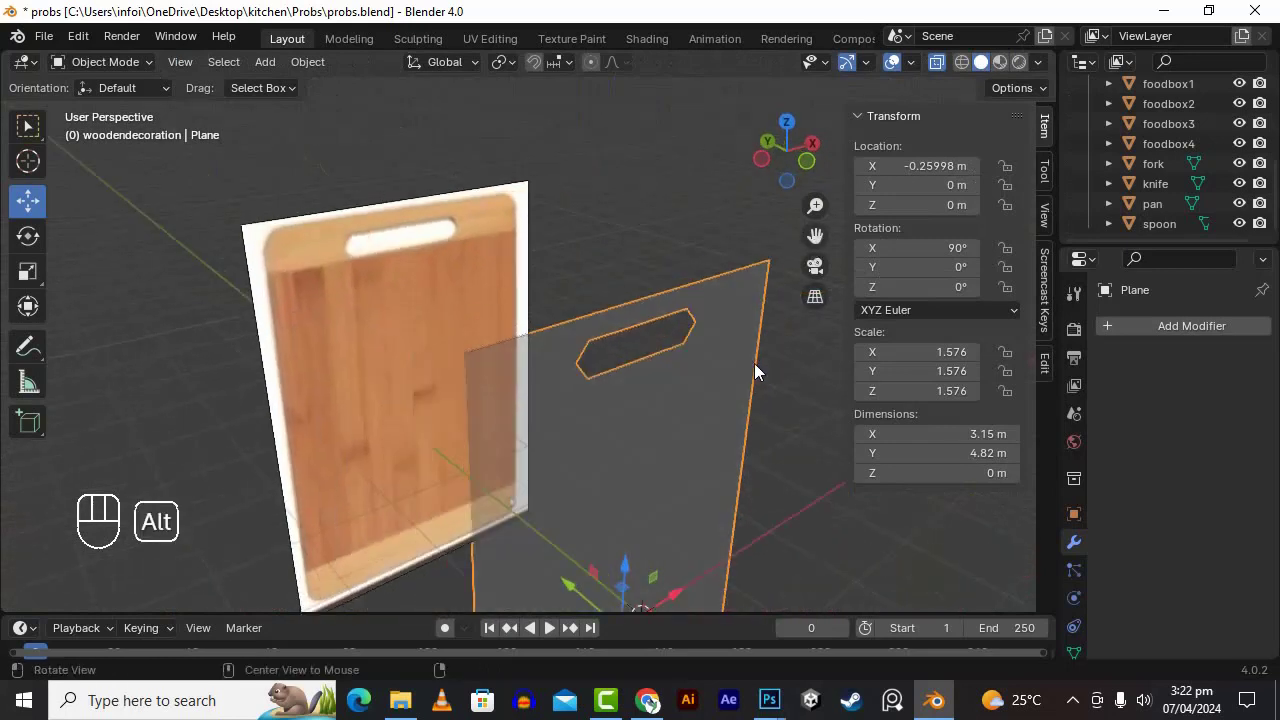
pyautogui.click(1108, 332)
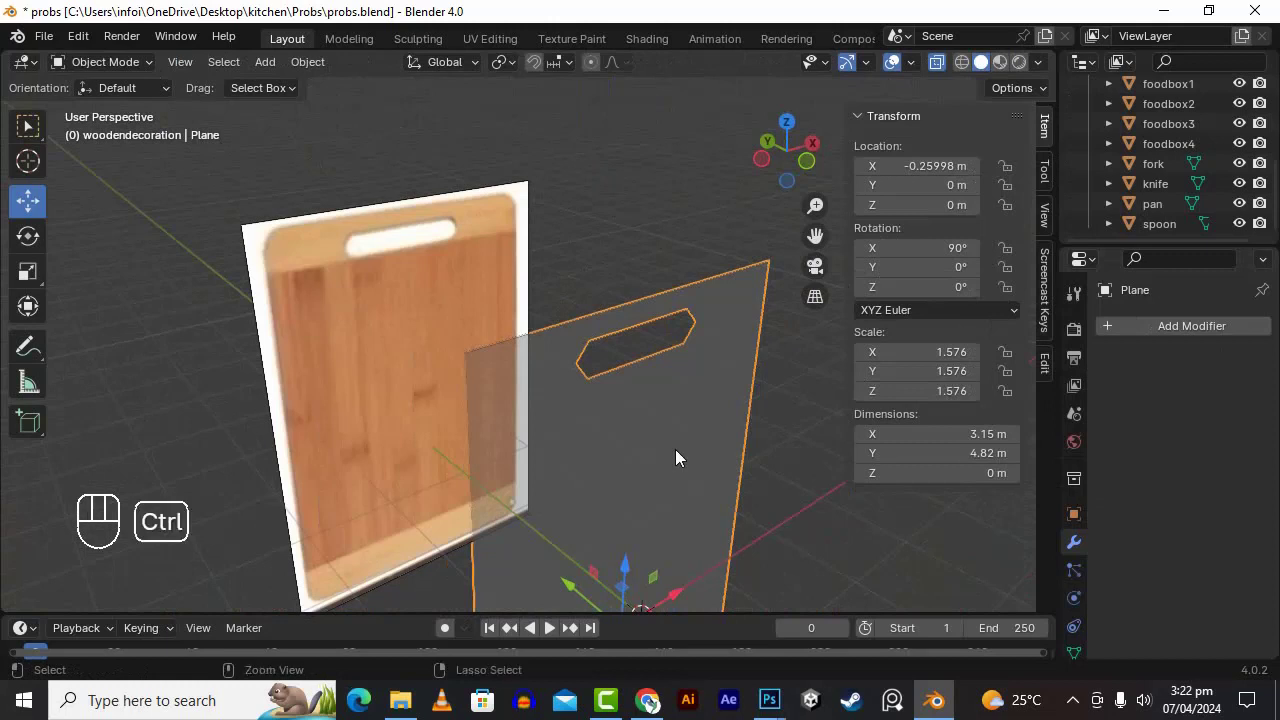
pyautogui.hotkey('ctrl', 'a')
pyautogui.click(597, 422)
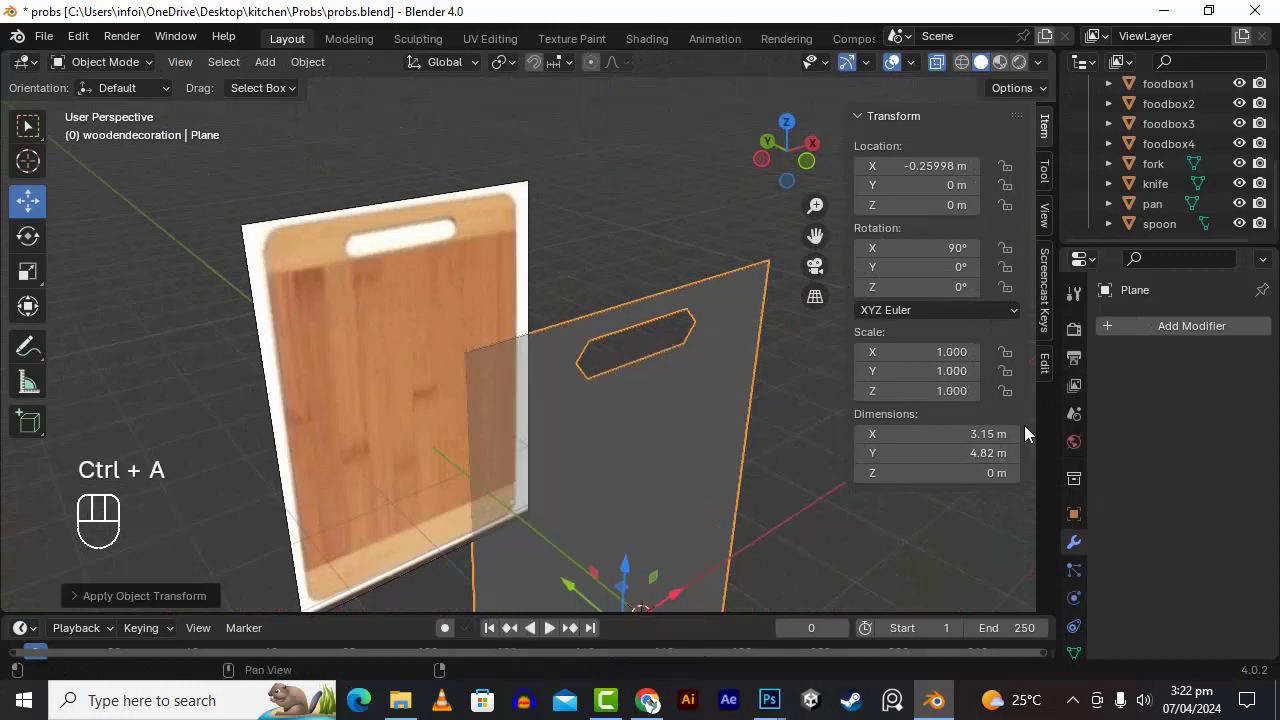
# - Add a Solidify modifier to the cutting board and set its thickness to 0.08 m
pyautogui.click(1109, 328)
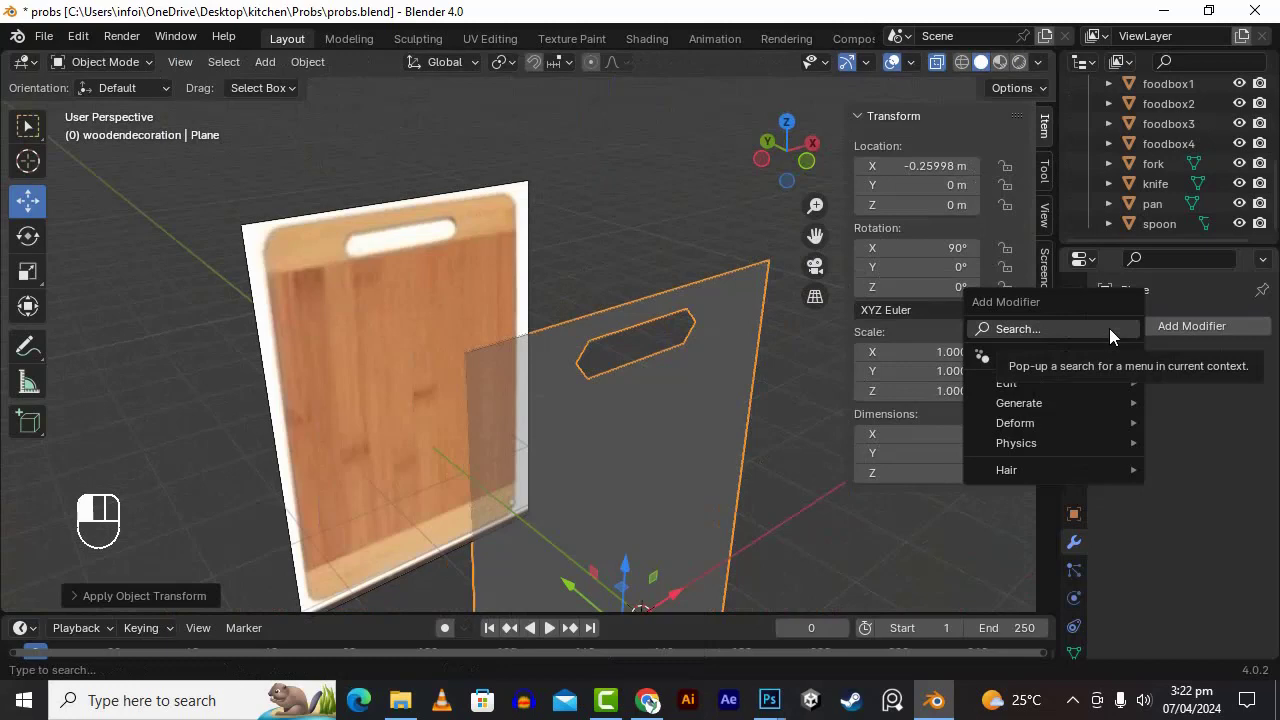
pyautogui.write('s')
pyautogui.click(1012, 365)
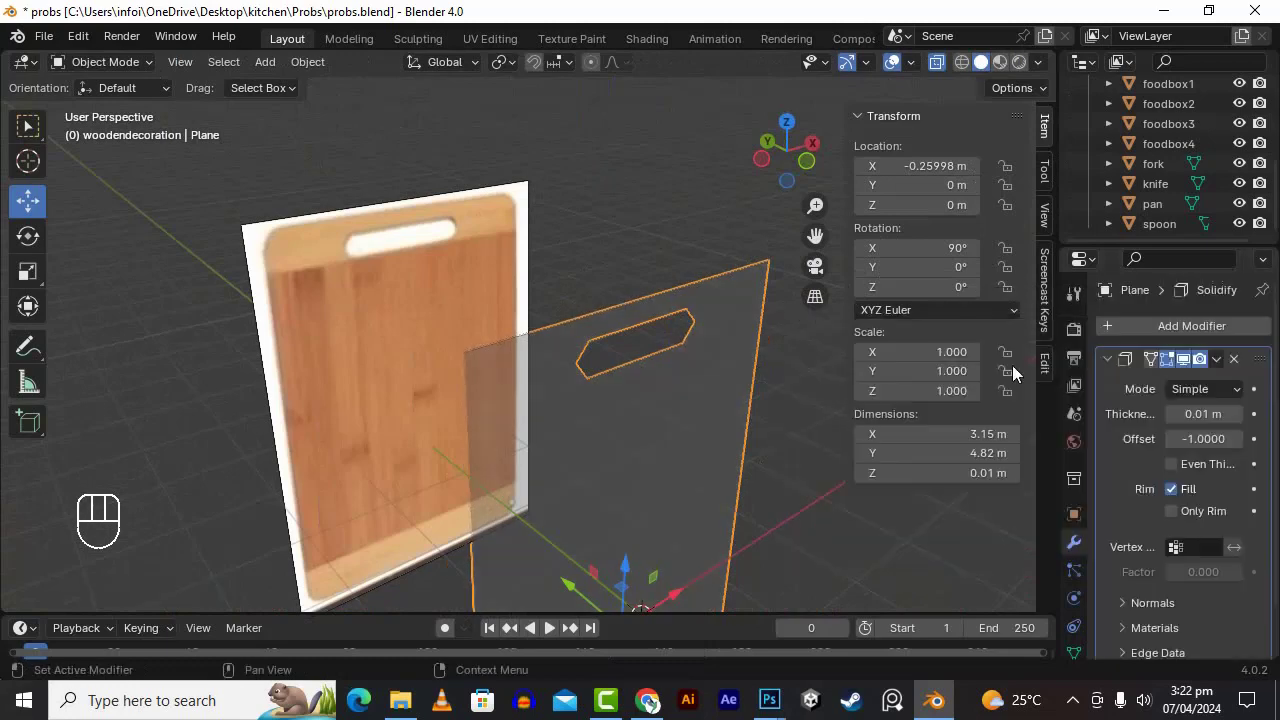
pyautogui.click(1234, 415)
pyautogui.click(1234, 415)
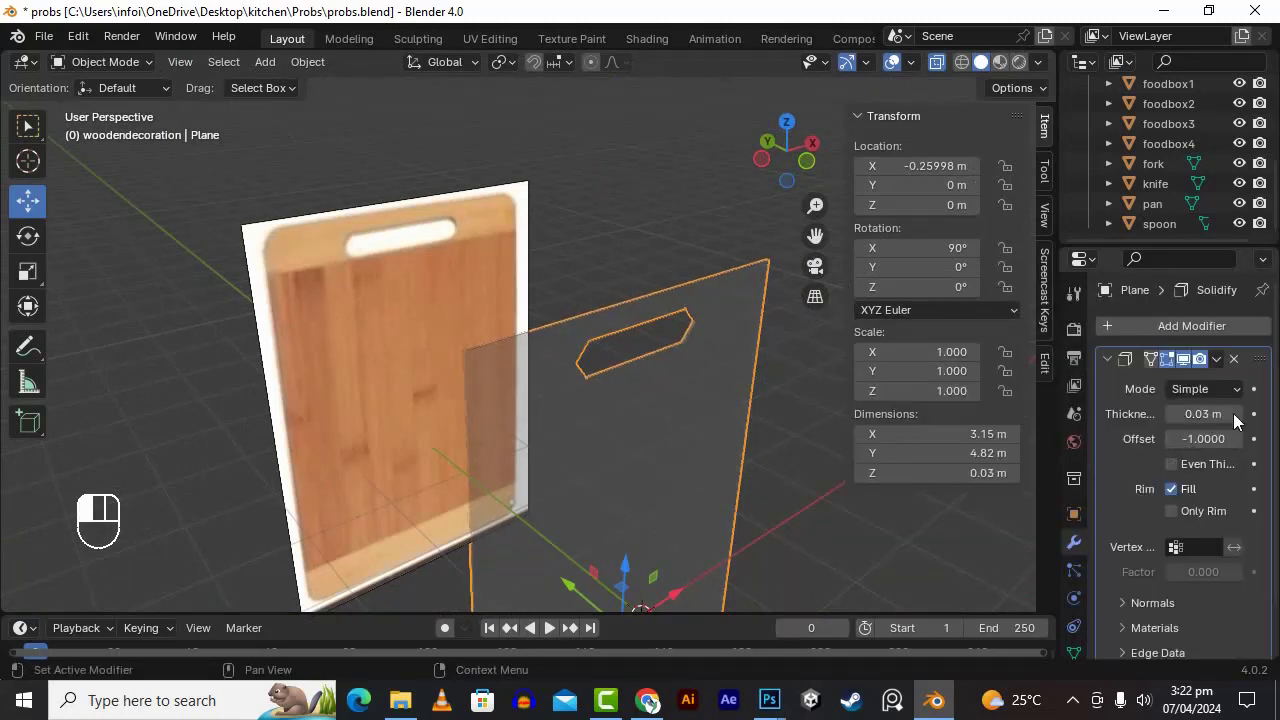
pyautogui.click(1236, 416)
pyautogui.click(1236, 416)
pyautogui.click(1236, 416)
pyautogui.click(1236, 416)
pyautogui.click(1236, 416)
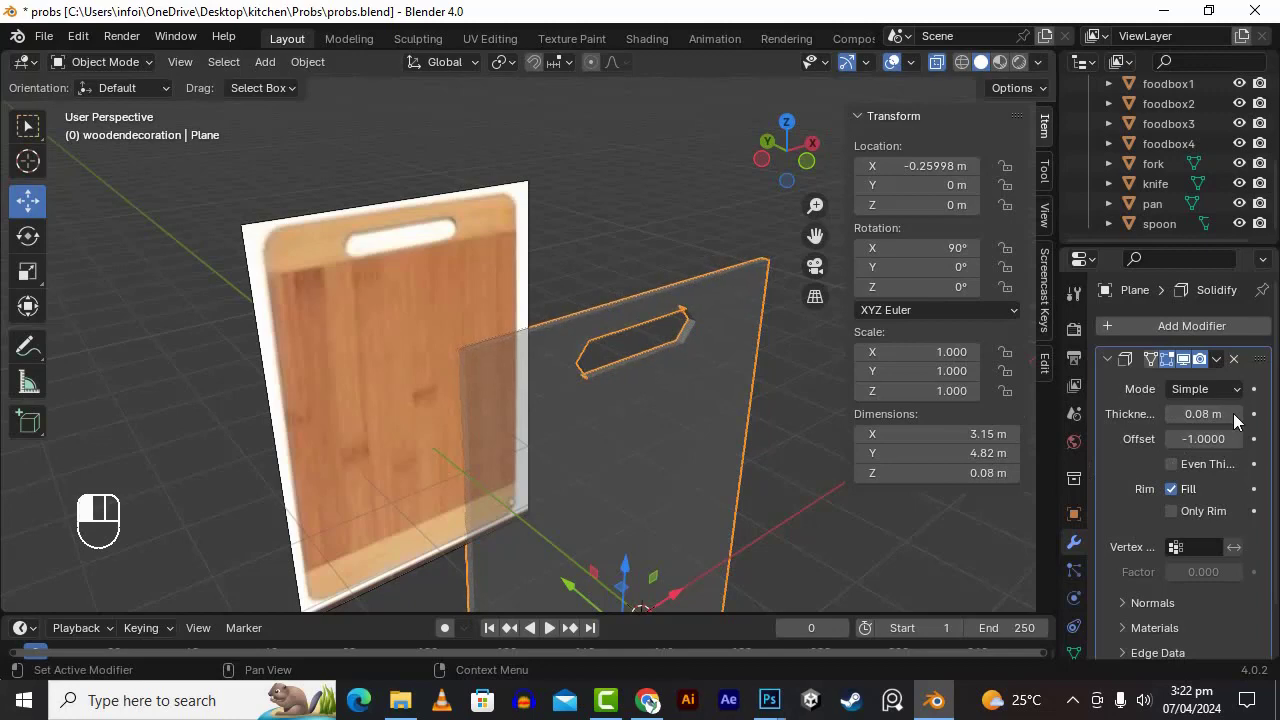
# - With X-ray display turned off, increase the Solidify thickness to 0.1 m and apply the modifier
pyautogui.click(940, 65)
pyautogui.scroll(2, 767, 423)
pyautogui.keyDown('alt'); pyautogui.moveTo(767, 423); pyautogui.dragTo(855, 465, button='middle'); pyautogui.keyUp('alt')
pyautogui.click(1238, 414)
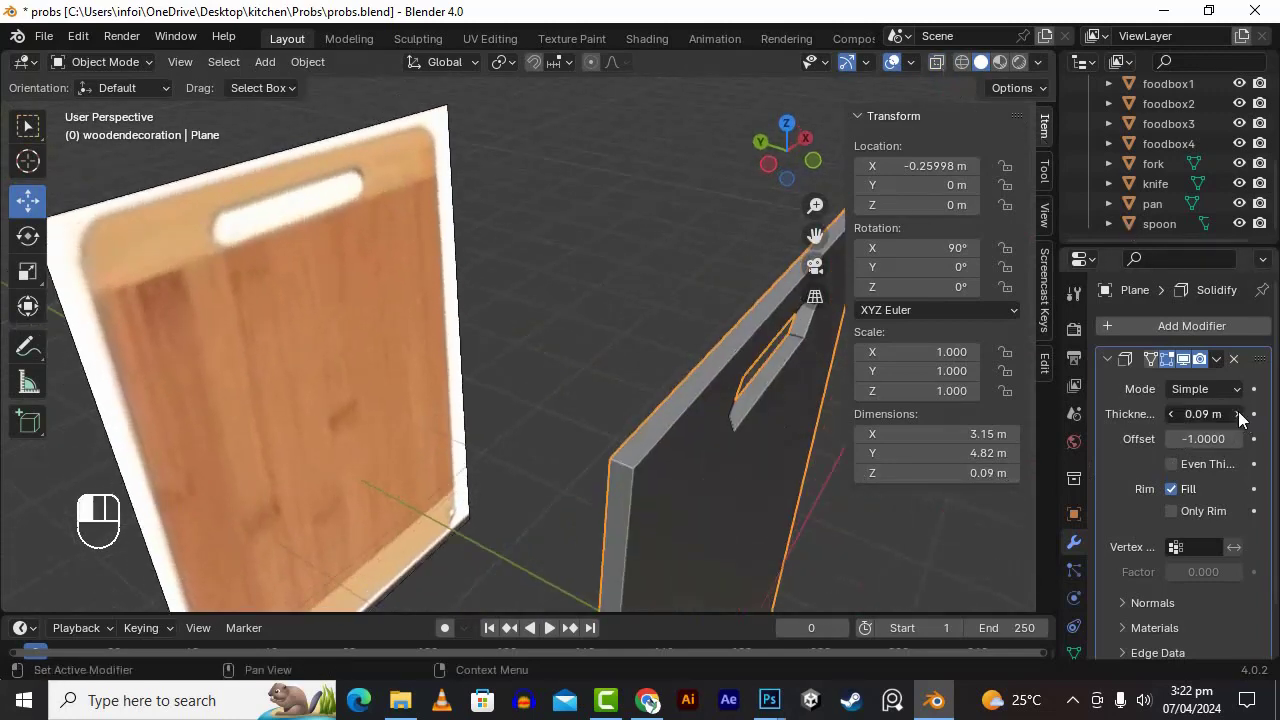
pyautogui.click(1240, 418)
pyautogui.keyDown('alt'); pyautogui.moveTo(813, 461); pyautogui.dragTo(700, 452, button='middle'); pyautogui.keyUp('alt')
pyautogui.click(1217, 360)
pyautogui.click(1164, 379)
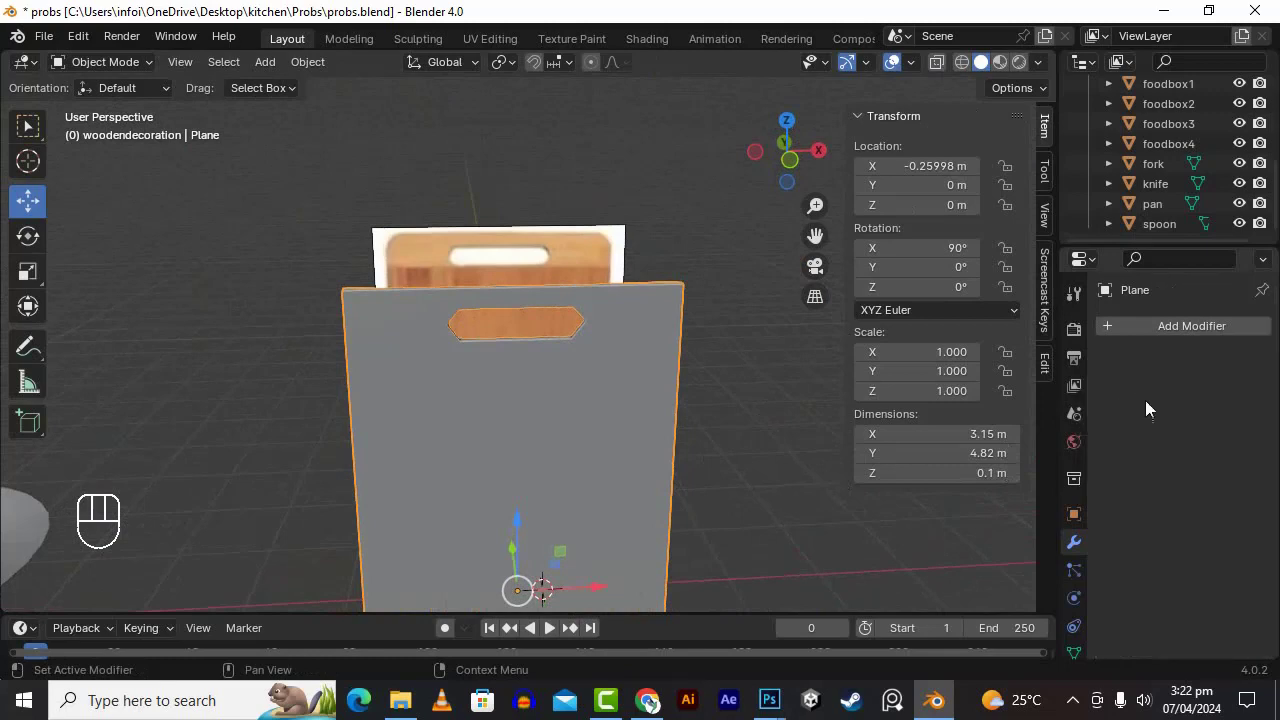
# - Add a Bevel modifier to the cutting board with an amount of 0.01 m and 5 segments
pyautogui.scroll(-4, 519, 452)
pyautogui.scroll(4, 519, 452)
pyautogui.click(1128, 330)
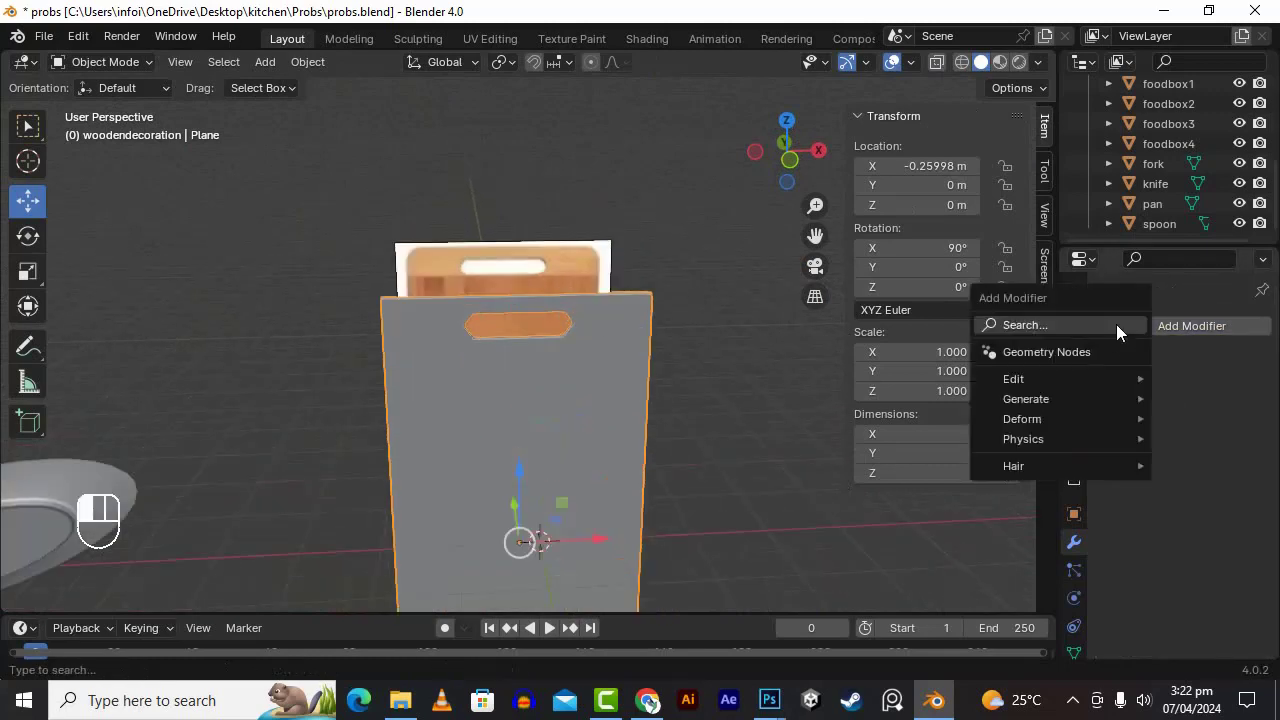
pyautogui.write('b')
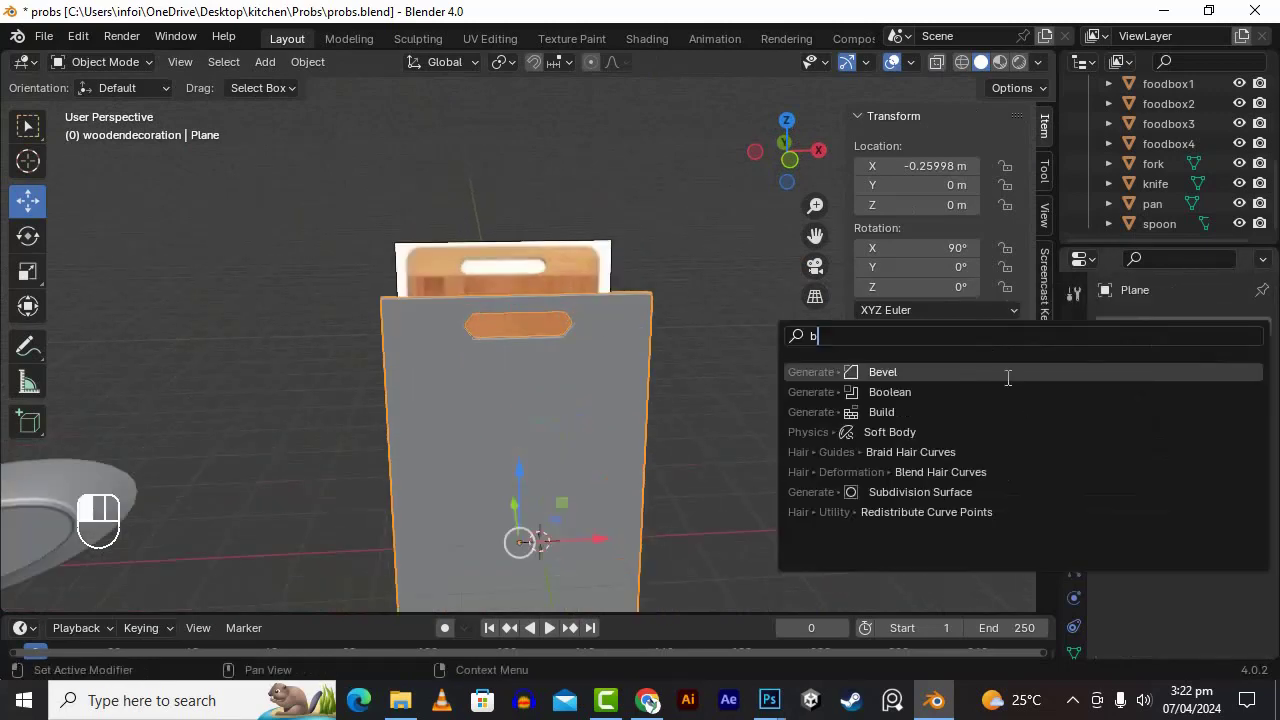
pyautogui.press('Return')
pyautogui.scroll(2, 644, 397)
pyautogui.scroll(1, 644, 397)
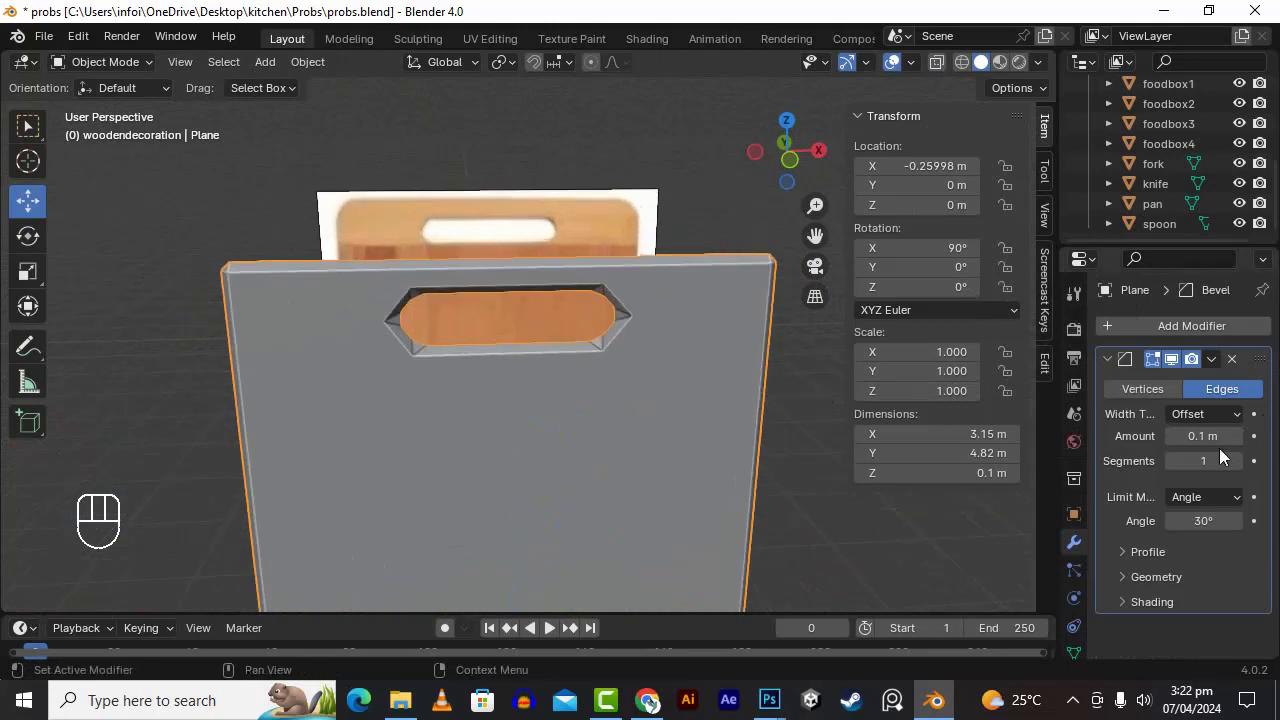
pyautogui.moveTo(1171, 439); pyautogui.dragTo(1110, 439)
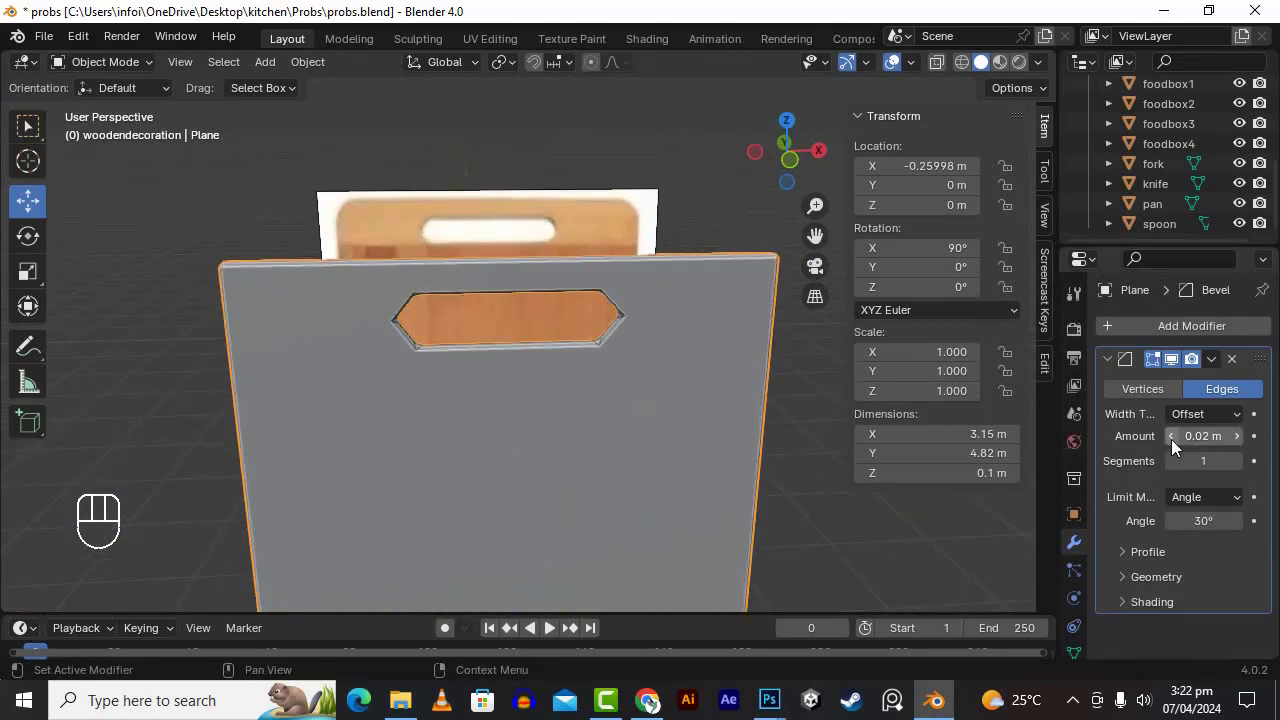
pyautogui.click(1171, 439)
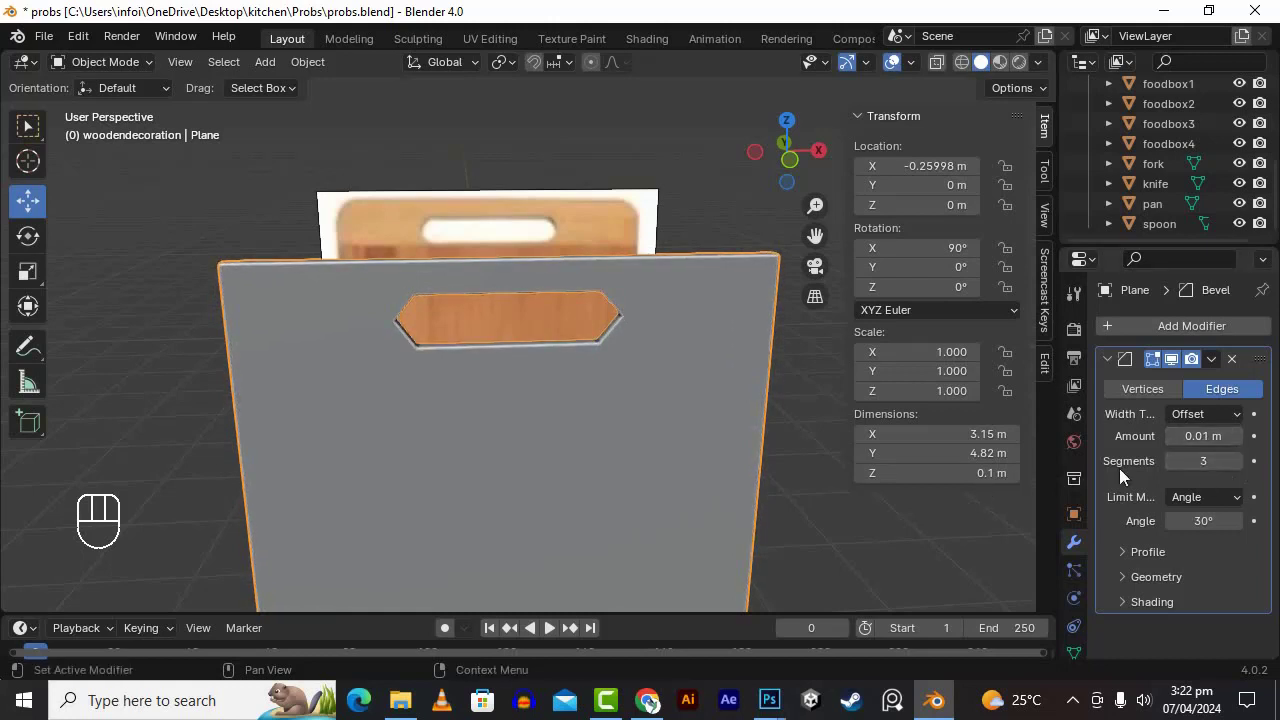
pyautogui.click(1236, 461)
# - Check the bevelled edges around the handle slot and apply the Bevel modifier
pyautogui.moveTo(808, 432); pyautogui.dragTo(771, 463, button='middle')
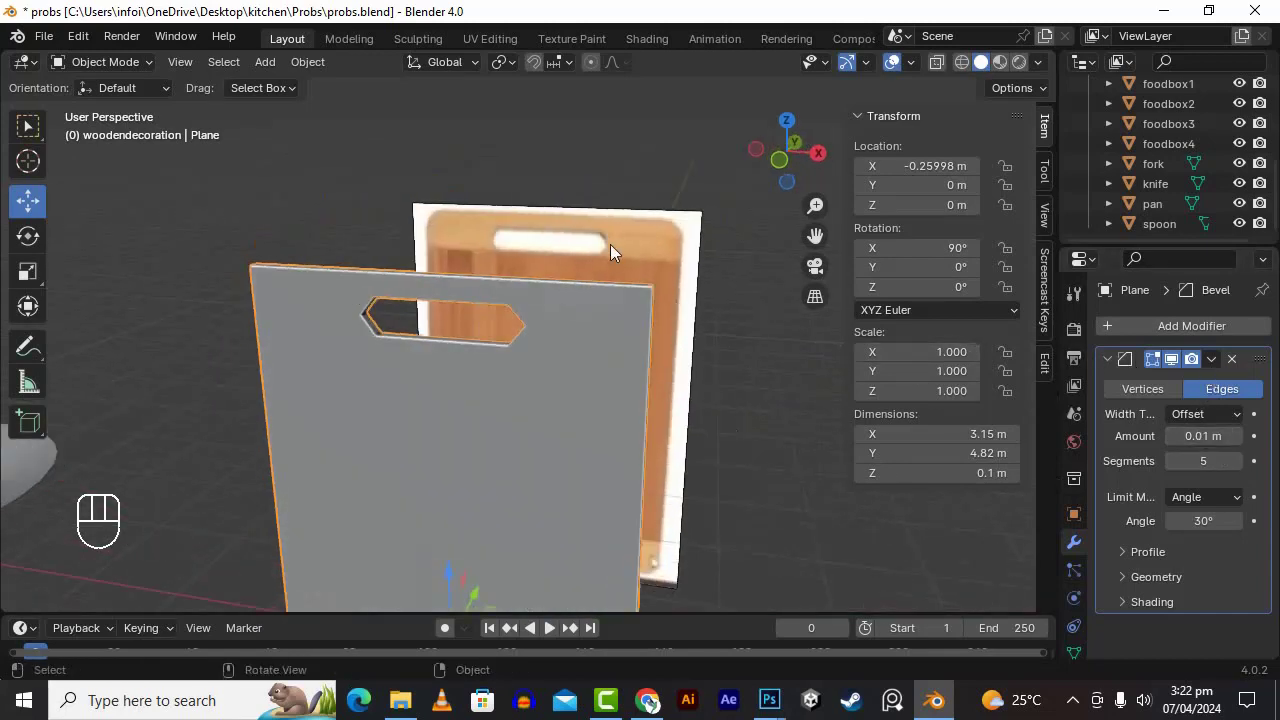
pyautogui.scroll(5, 517, 366)
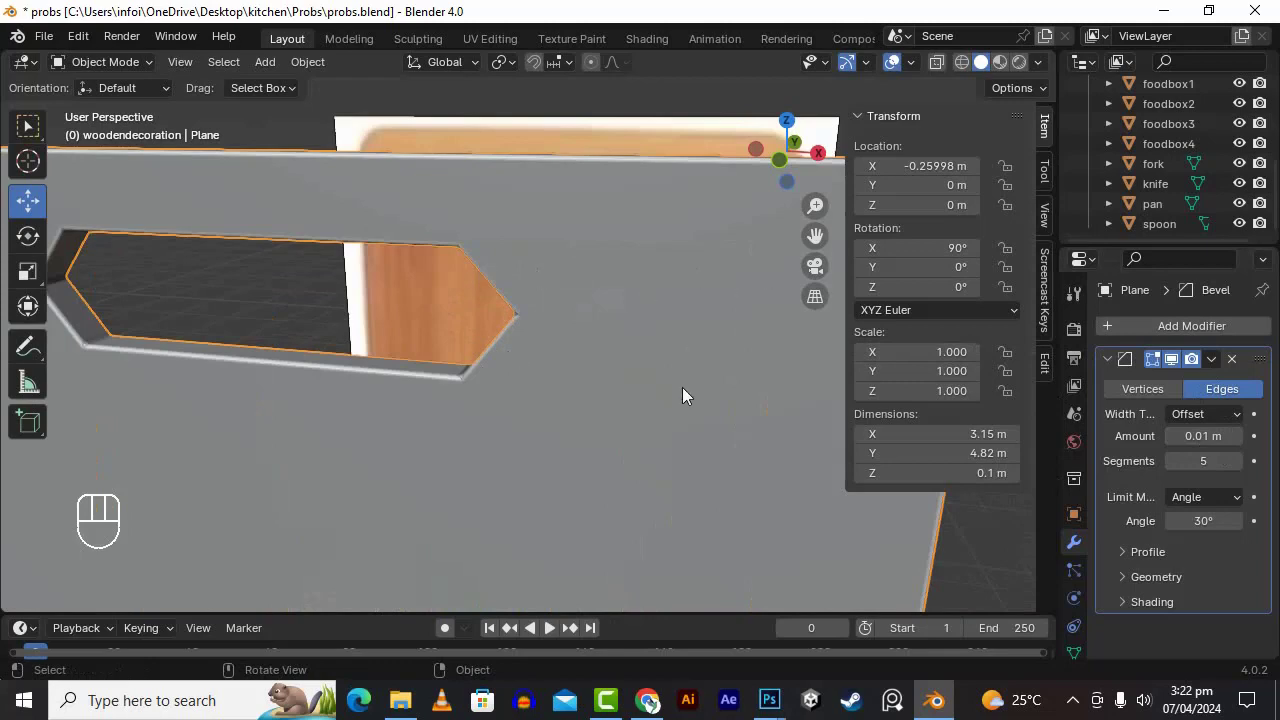
pyautogui.keyDown('alt'); pyautogui.moveTo(682, 396); pyautogui.dragTo(663, 367, button='middle'); pyautogui.keyUp('alt')
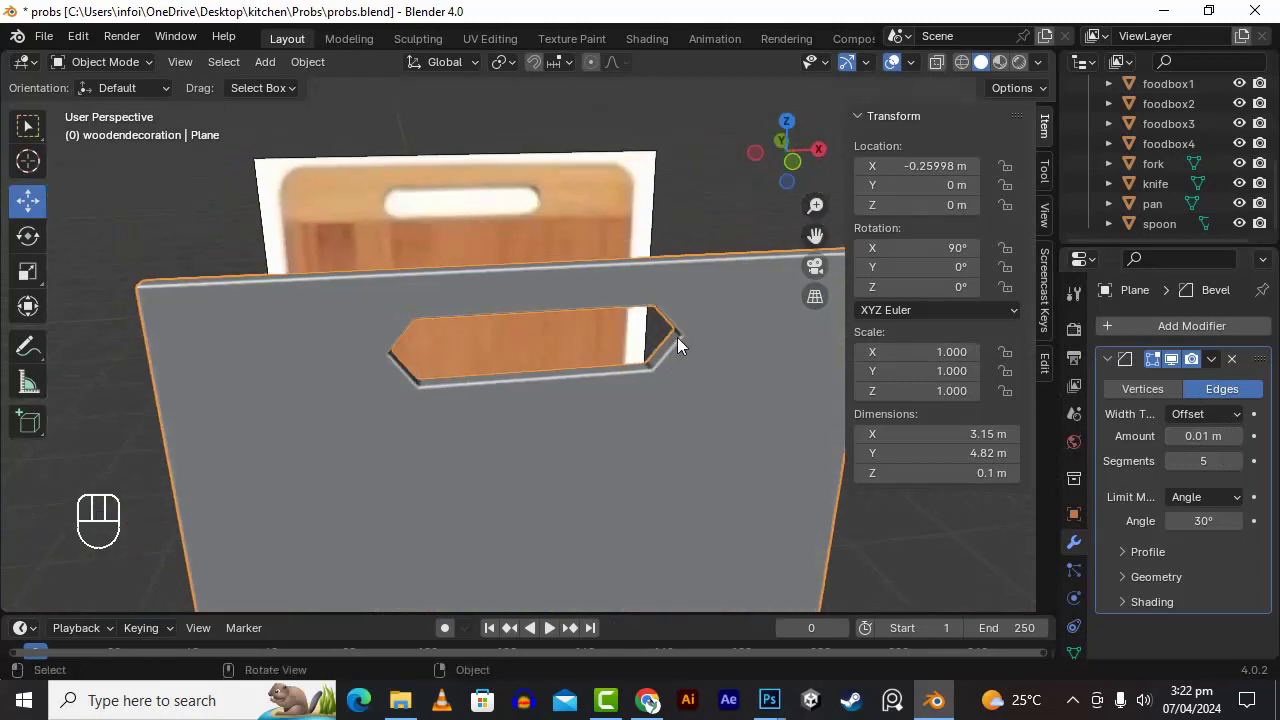
pyautogui.click(1212, 359)
pyautogui.click(1155, 378)
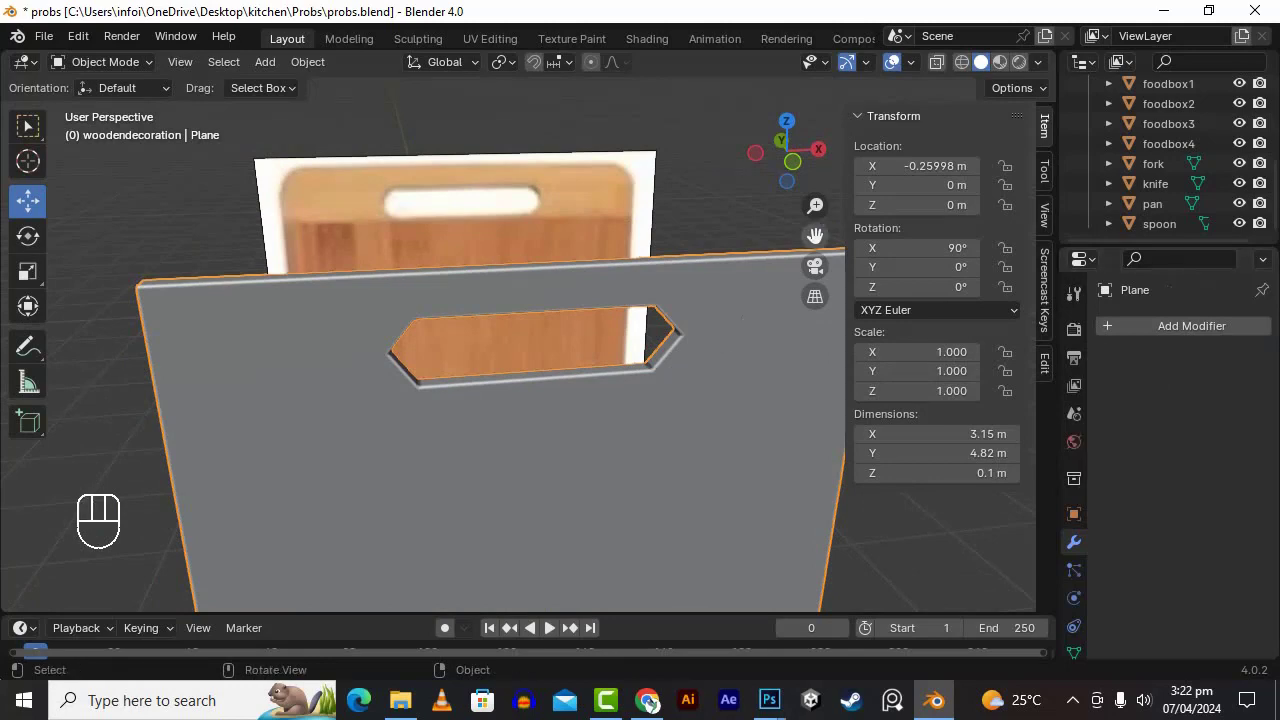
# - Examine the bevelled corner vertices at the right end of the handle slot in Edit Mode
pyautogui.moveTo(760, 300); pyautogui.dragTo(632, 419, button='middle')
pyautogui.scroll(5, 539, 442)
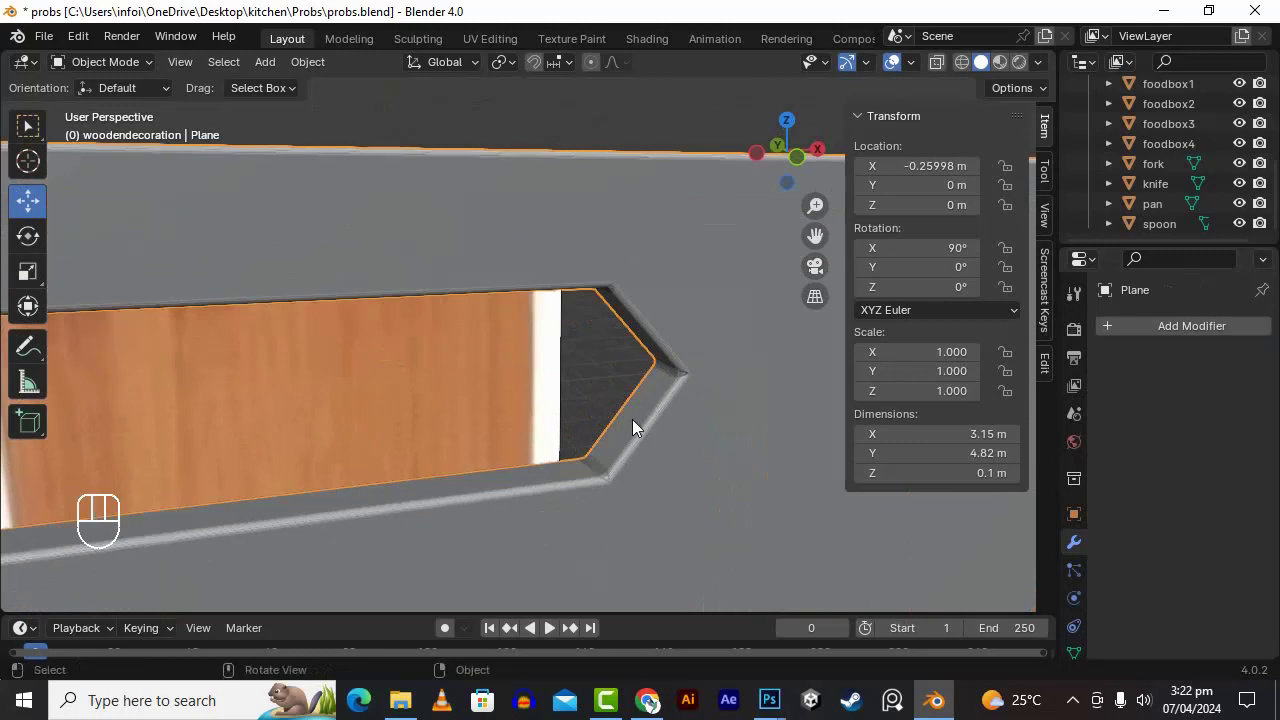
pyautogui.press('Tab')
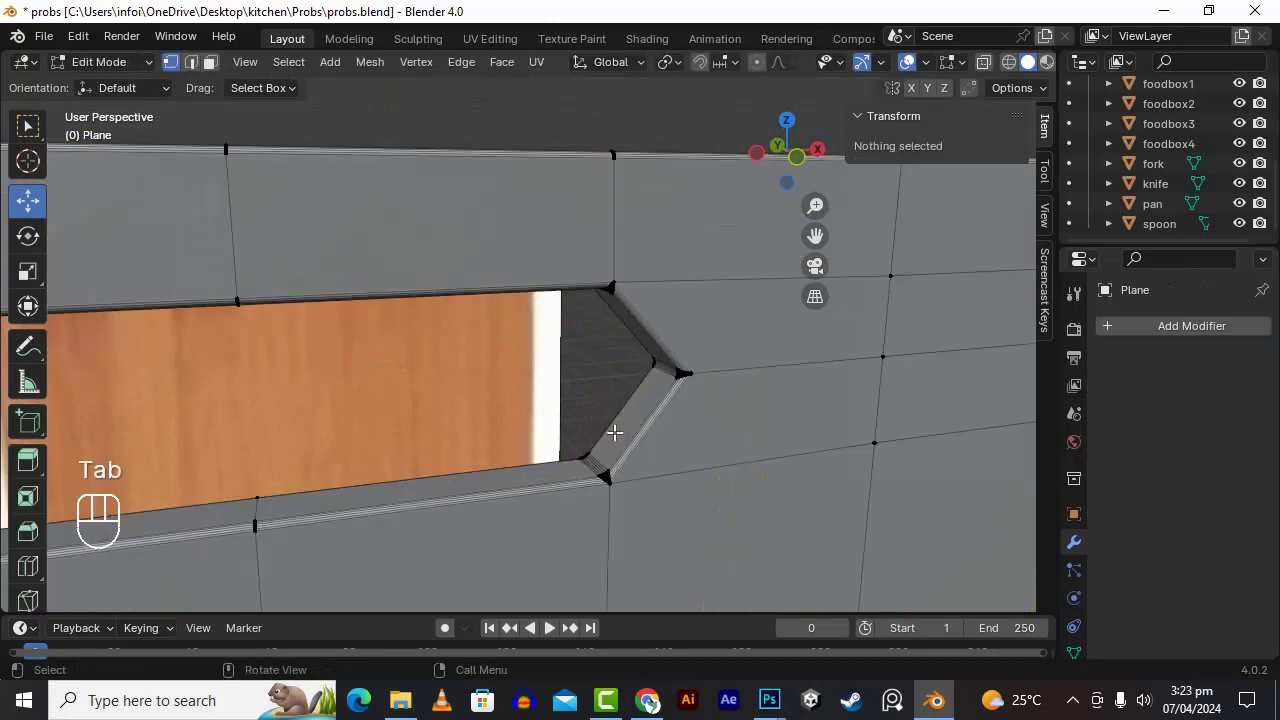
pyautogui.click(676, 370)
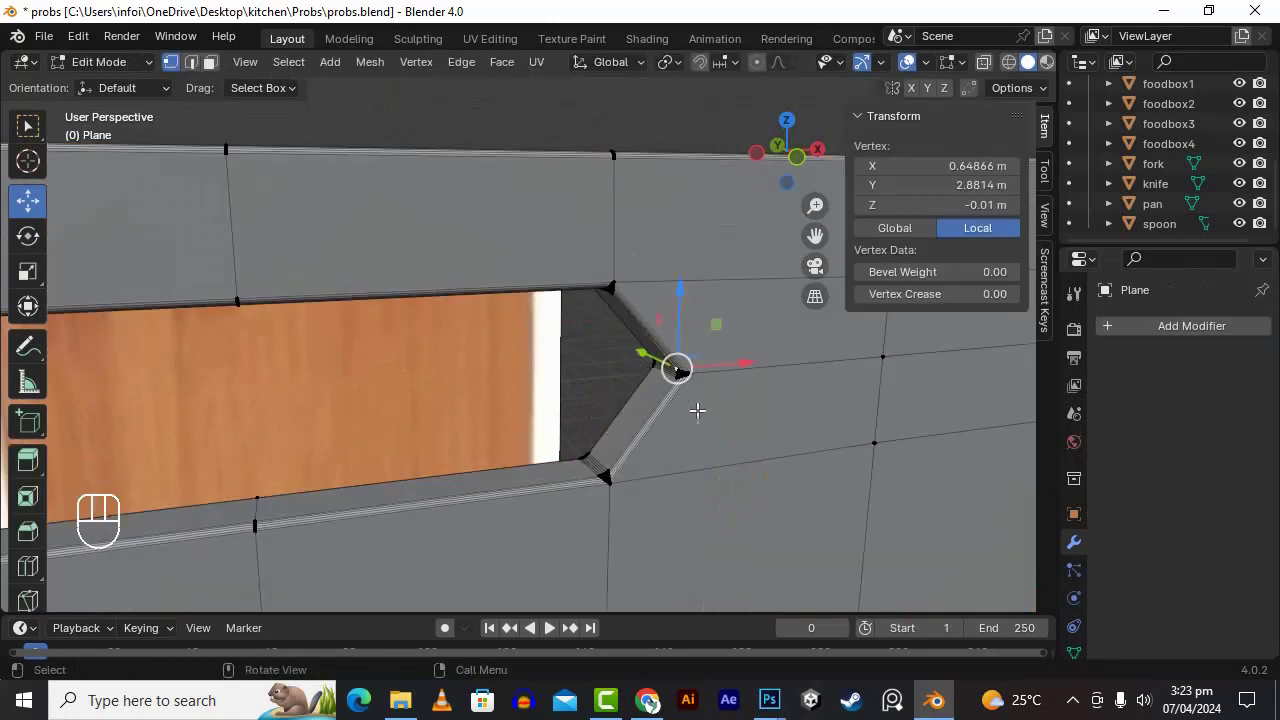
pyautogui.keyDown('alt'); pyautogui.moveTo(678, 424); pyautogui.dragTo(714, 424); pyautogui.keyUp('alt')
pyautogui.scroll(2, 794, 411)
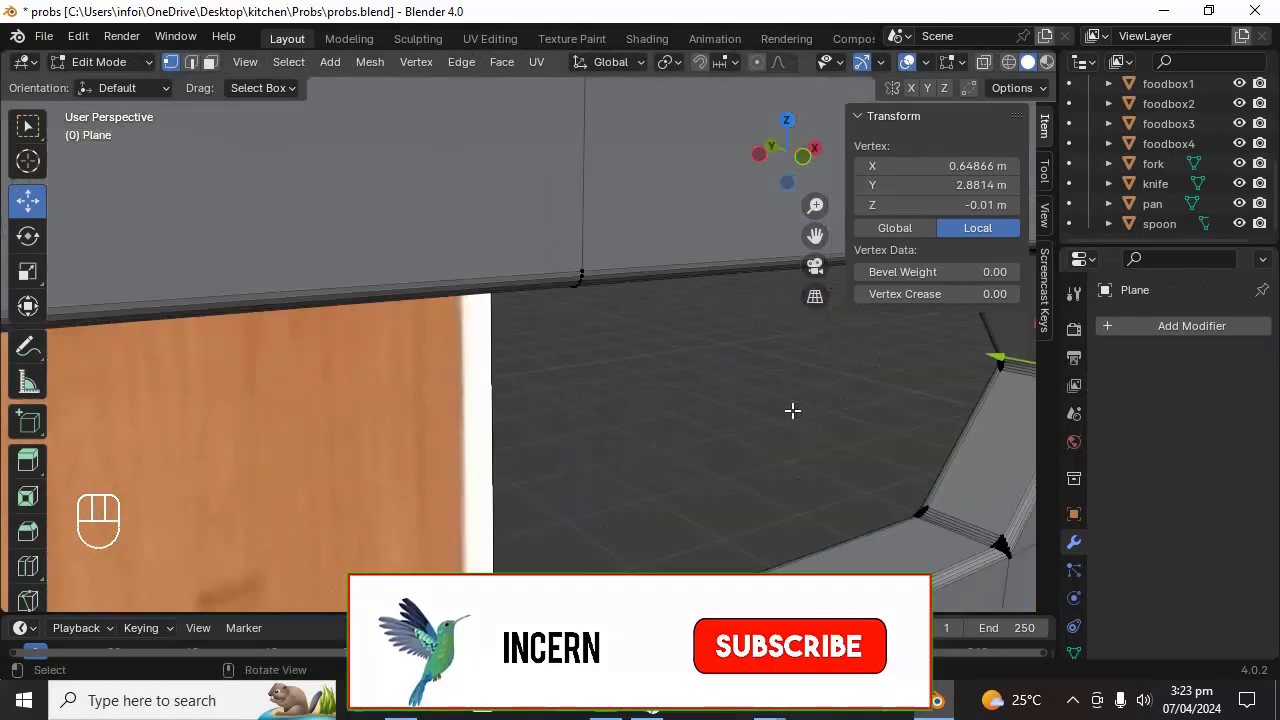
pyautogui.scroll(-2, 790, 413)
pyautogui.keyDown('alt'); pyautogui.moveTo(790, 412); pyautogui.dragTo(774, 486); pyautogui.keyUp('alt')
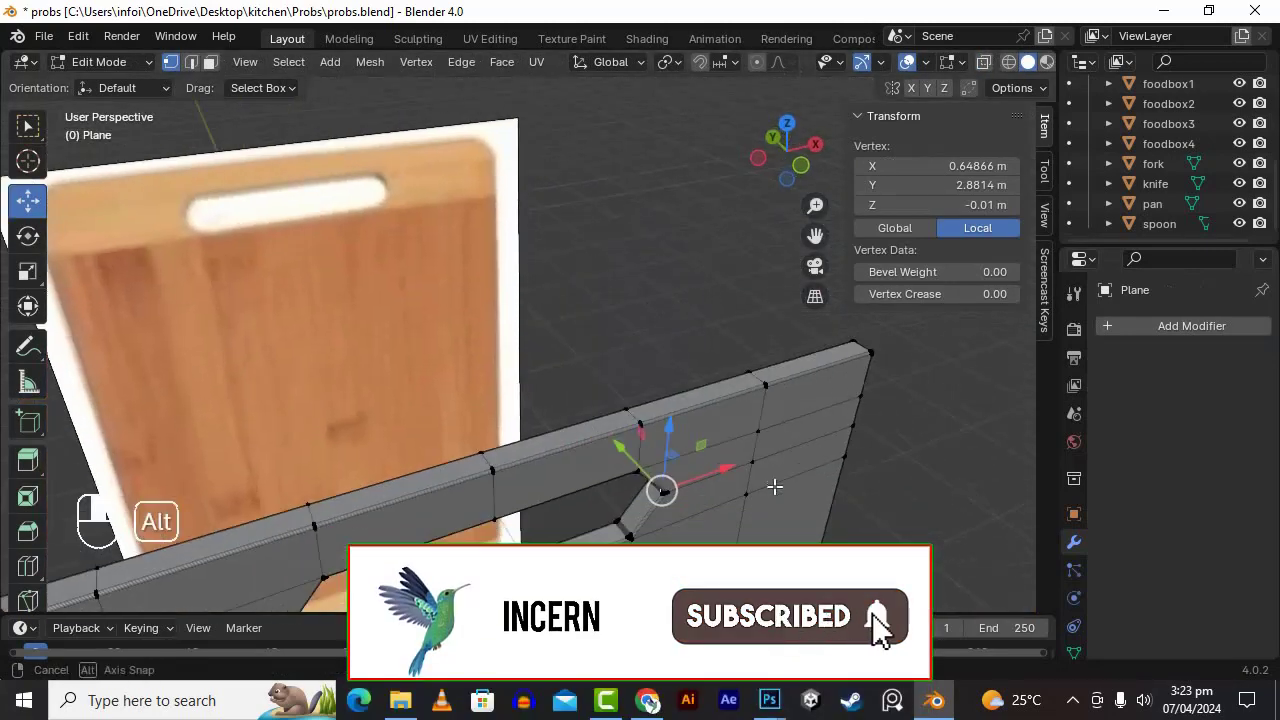
pyautogui.press('Tab')
# - Delete the cutting board reference image from the scene
pyautogui.keyDown('alt'); pyautogui.moveTo(834, 541); pyautogui.dragTo(556, 377); pyautogui.keyUp('alt')
pyautogui.click(560, 370)
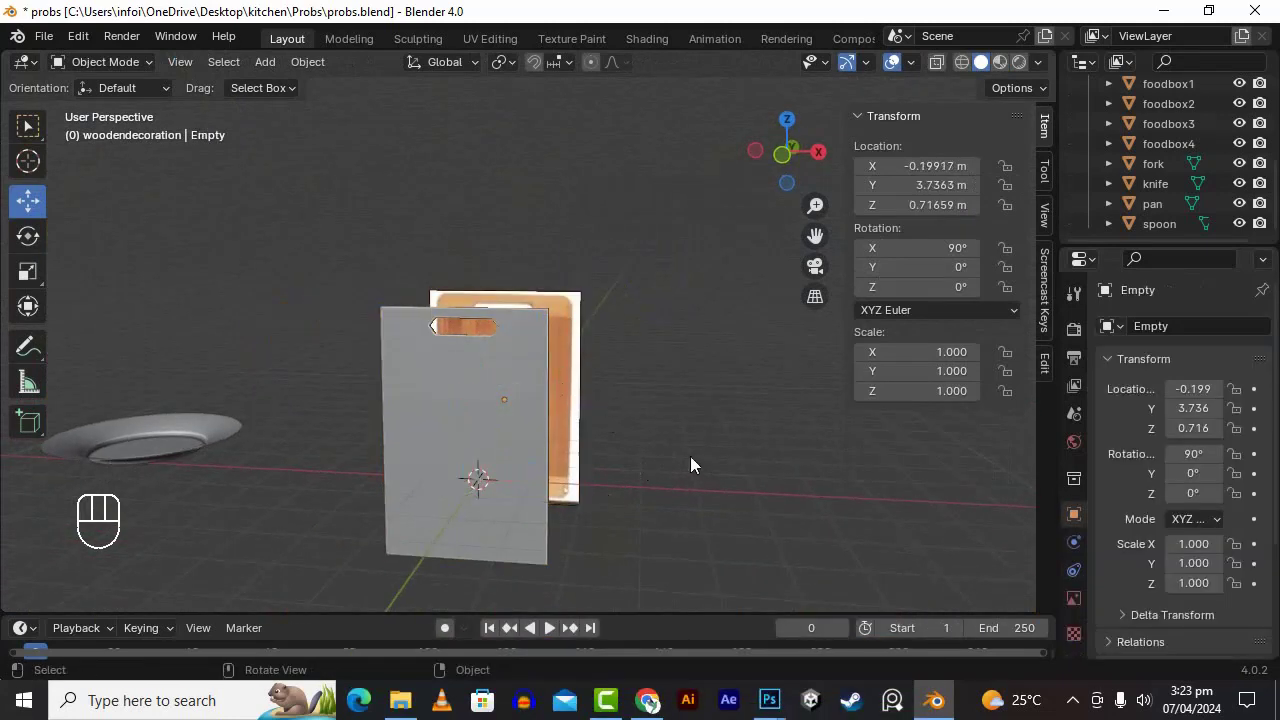
pyautogui.press('Delete')
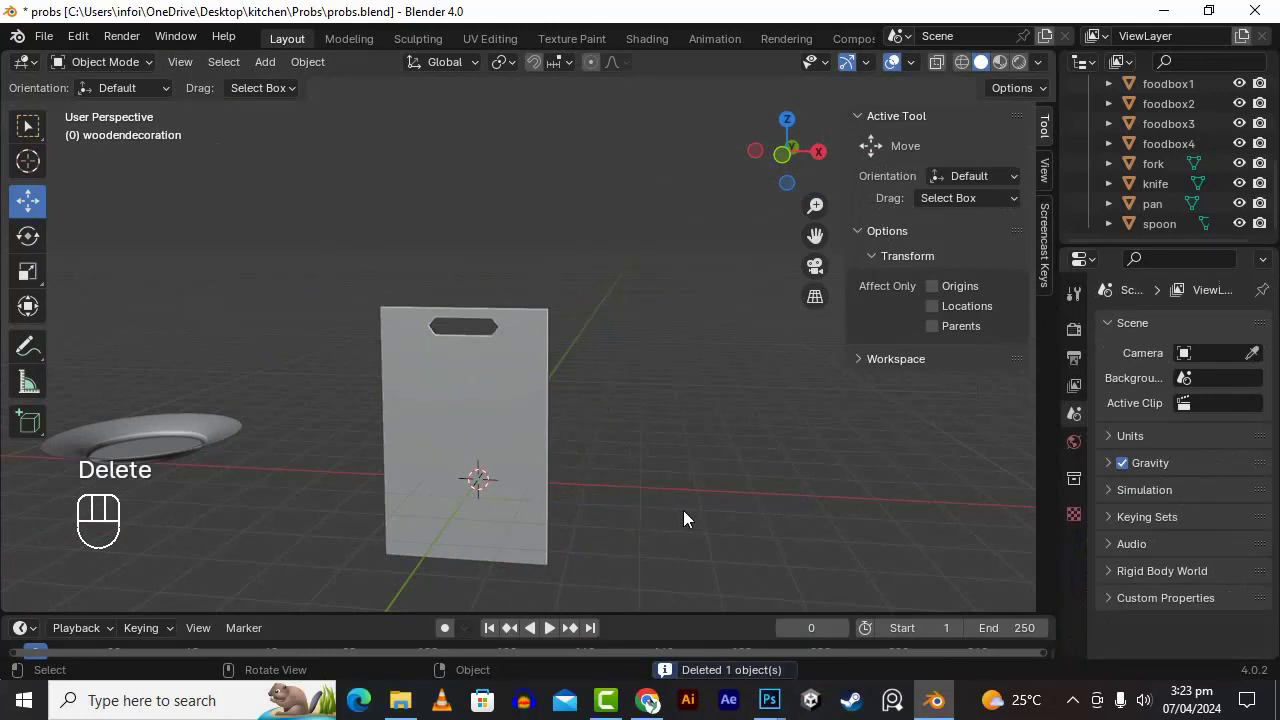
# - Select the cutting board together with the plate beside it
pyautogui.scroll(-5, 690, 518)
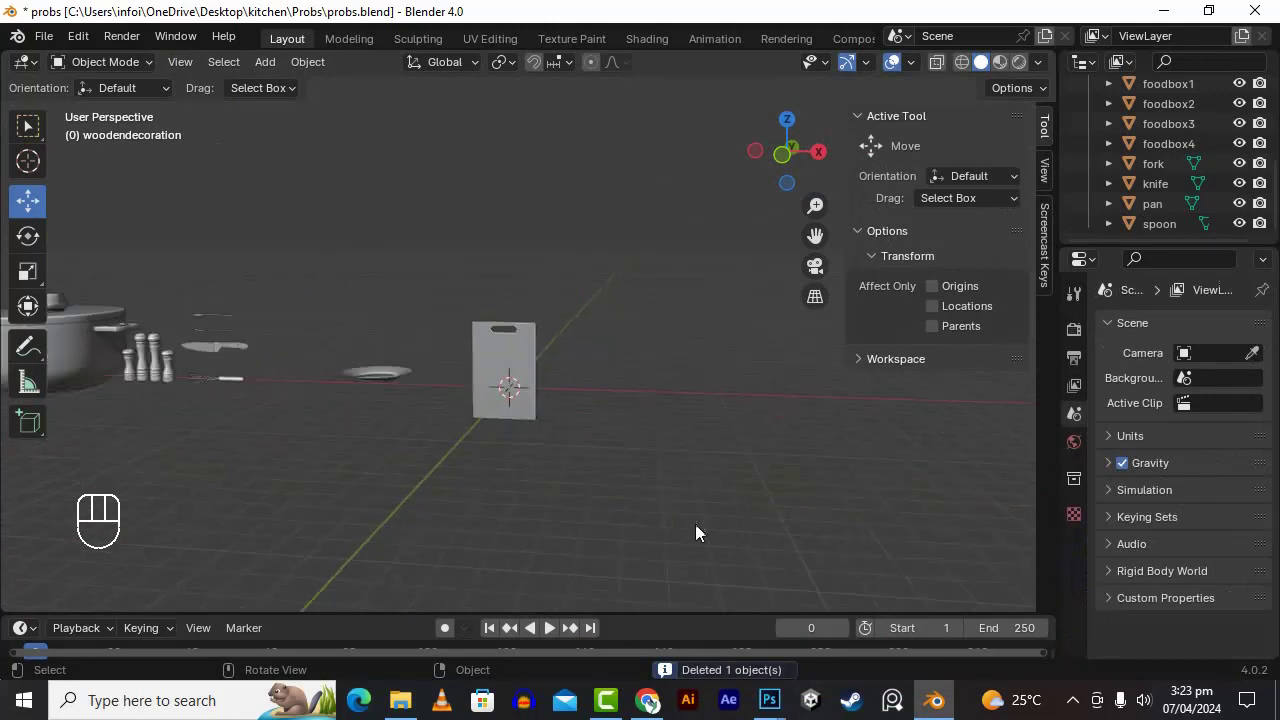
pyautogui.keyDown('alt'); pyautogui.moveTo(695, 524); pyautogui.dragTo(724, 501); pyautogui.keyUp('alt')
pyautogui.moveTo(815, 236); pyautogui.dragTo(976, 242)
pyautogui.click(664, 354)
pyautogui.scroll(-3, 670, 420)
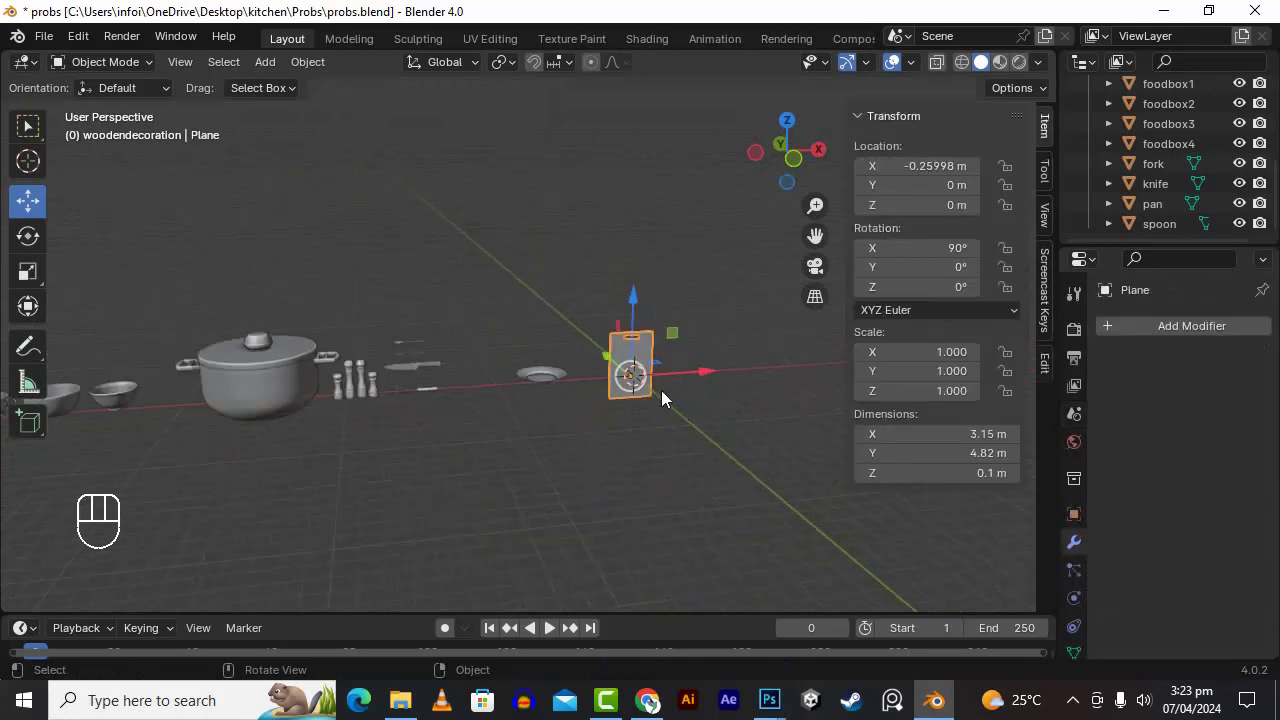
pyautogui.moveTo(811, 241); pyautogui.dragTo(914, 214)
pyautogui.scroll(-3, 658, 367)
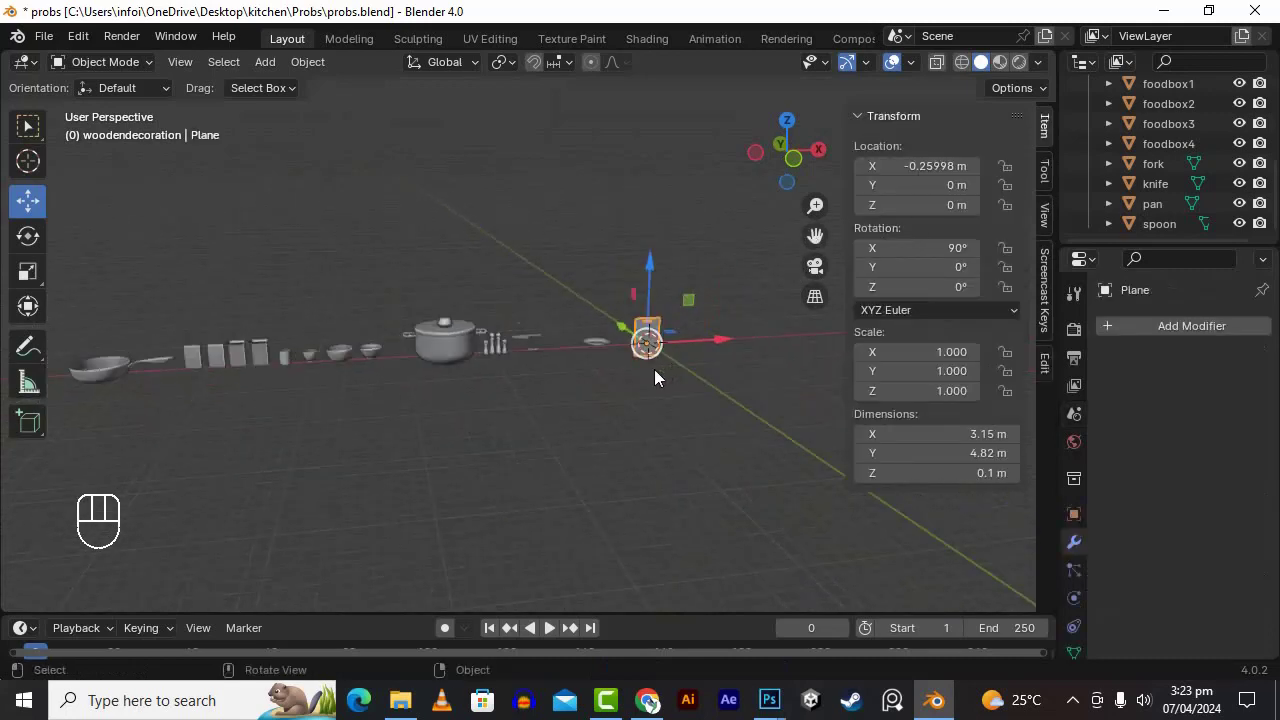
pyautogui.scroll(2, 650, 372)
pyautogui.keyDown('shift'); pyautogui.click(629, 345); pyautogui.keyUp('shift')
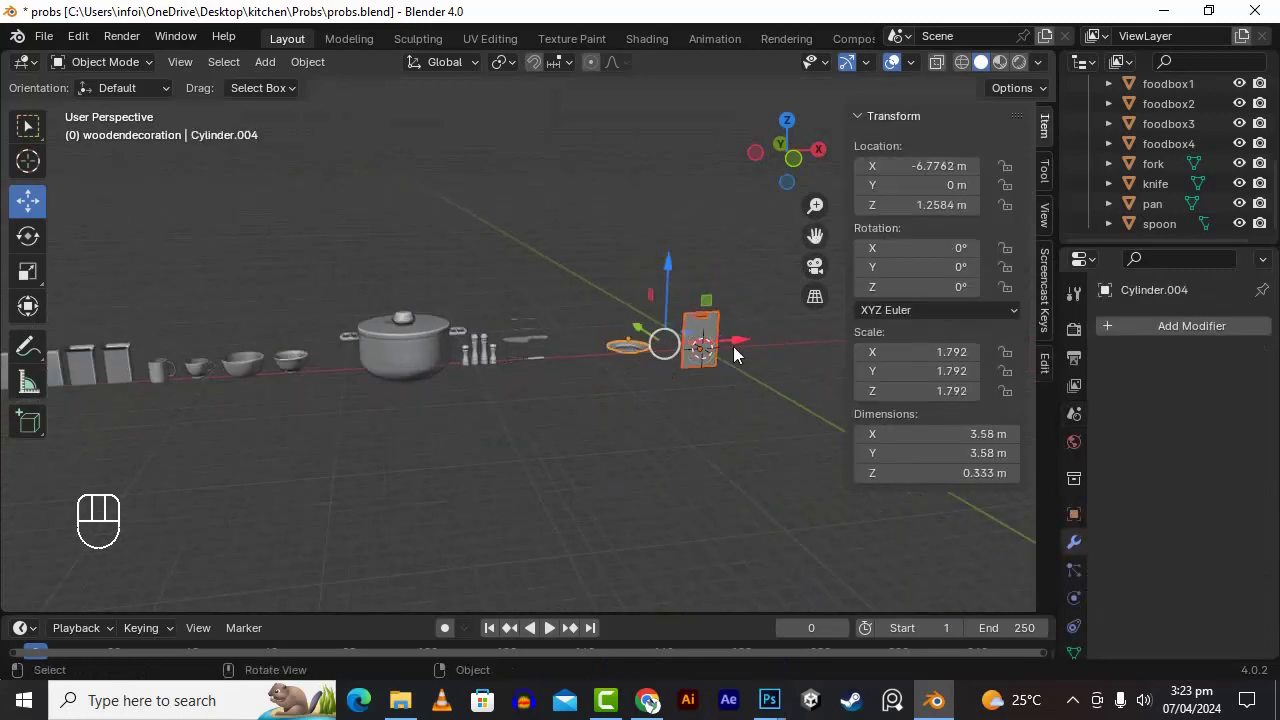
pyautogui.scroll(4, 684, 400)
pyautogui.moveTo(815, 235); pyautogui.dragTo(284, 251)
pyautogui.scroll(3, 732, 367)
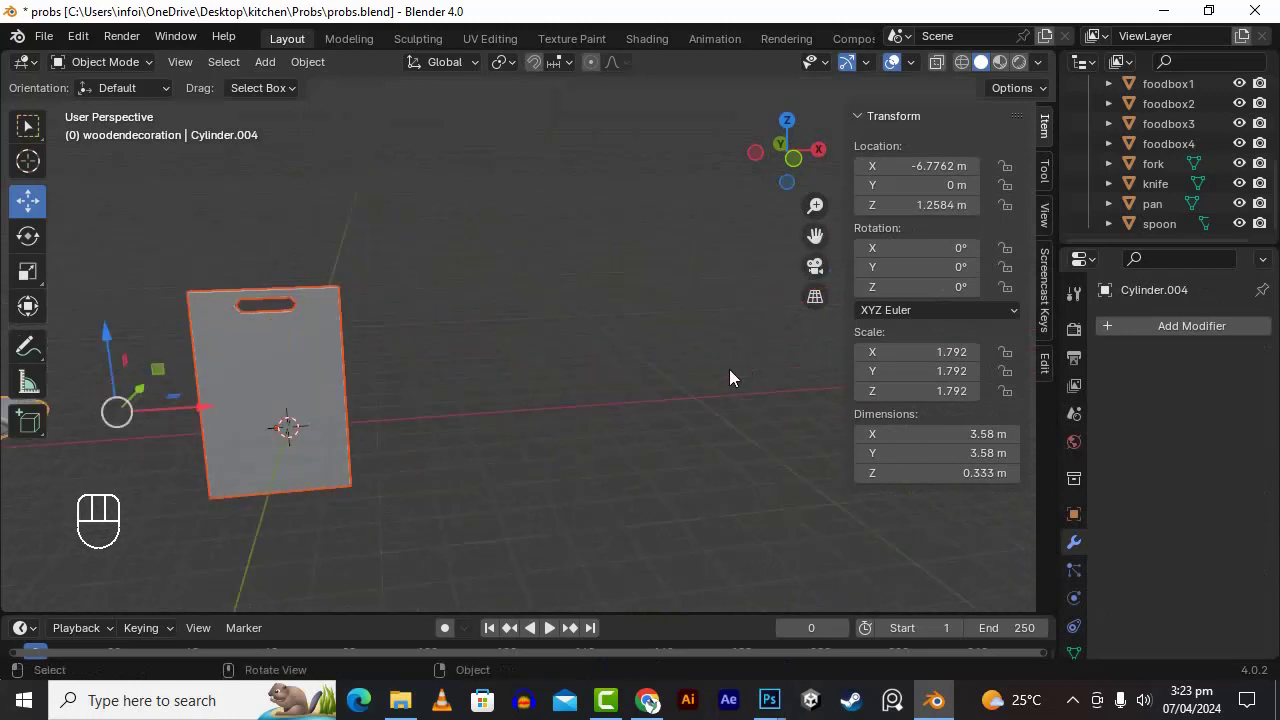
pyautogui.moveTo(815, 236); pyautogui.dragTo(815, 237)
pyautogui.moveTo(600, 445); pyautogui.dragTo(714, 445, button='middle')
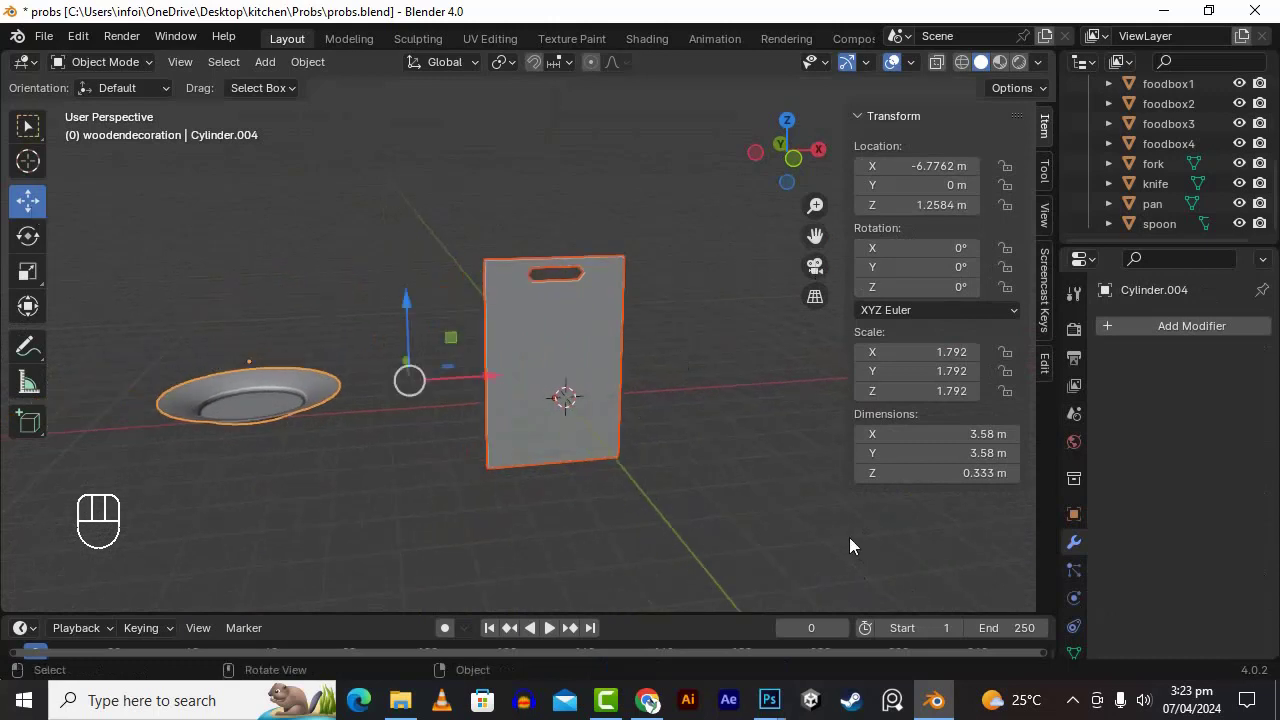